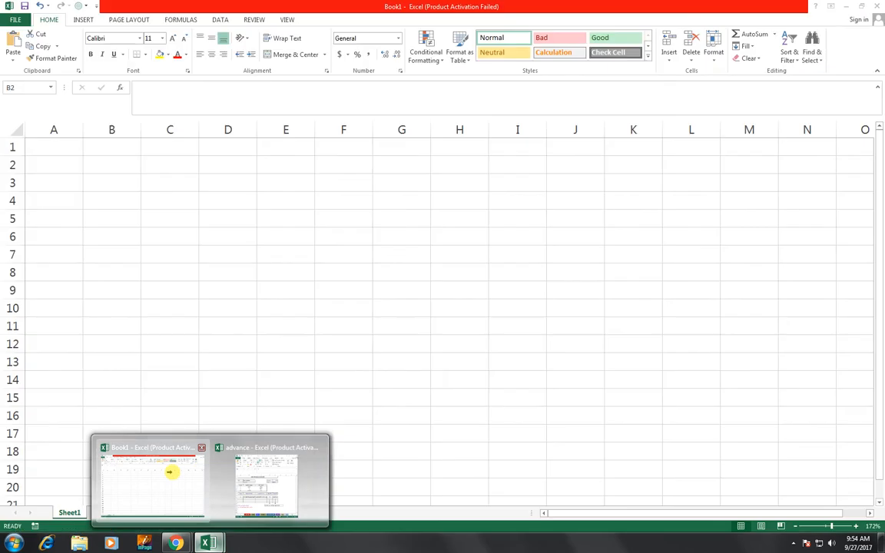
Enter the label MR in cell B3 and the customer name ZAFAR BROTHERS in C3
{"action": "left_click", "coordinate": [129, 169]}
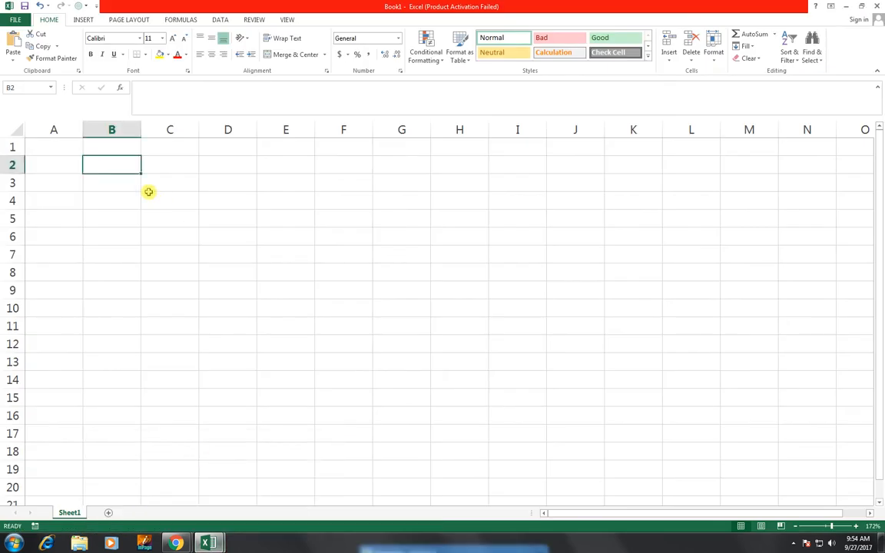
{"action": "key", "text": "Return"}
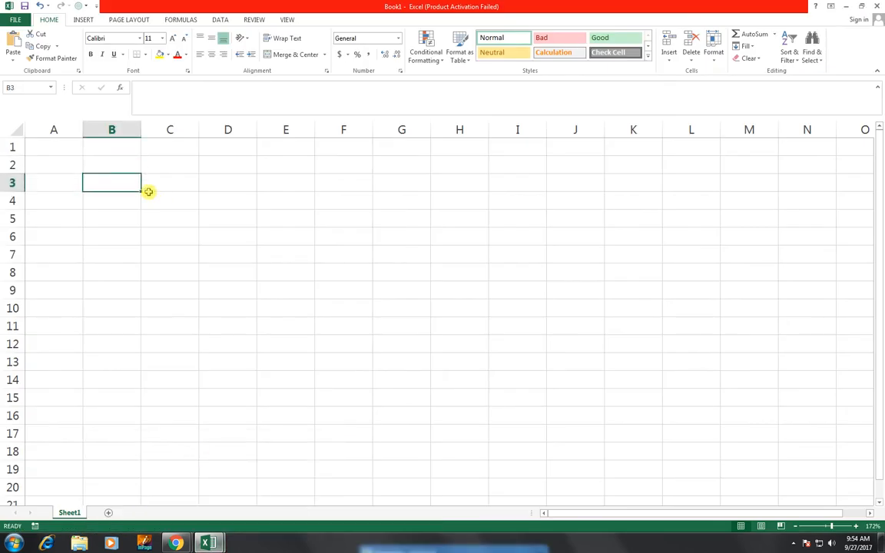
{"action": "key", "text": "Up"}
{"action": "key", "text": "Down"}
{"action": "type", "text": "mr"}
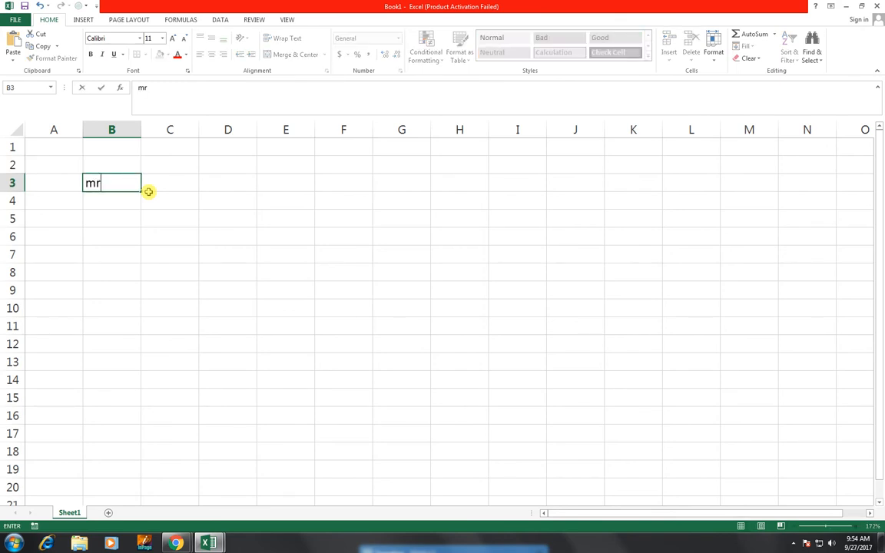
{"action": "key", "text": "BackSpace"}
{"action": "key", "text": "BackSpace"}
{"action": "type", "text": "MR"}
{"action": "key", "text": "Tab"}
{"action": "type", "text": "ZAF"}
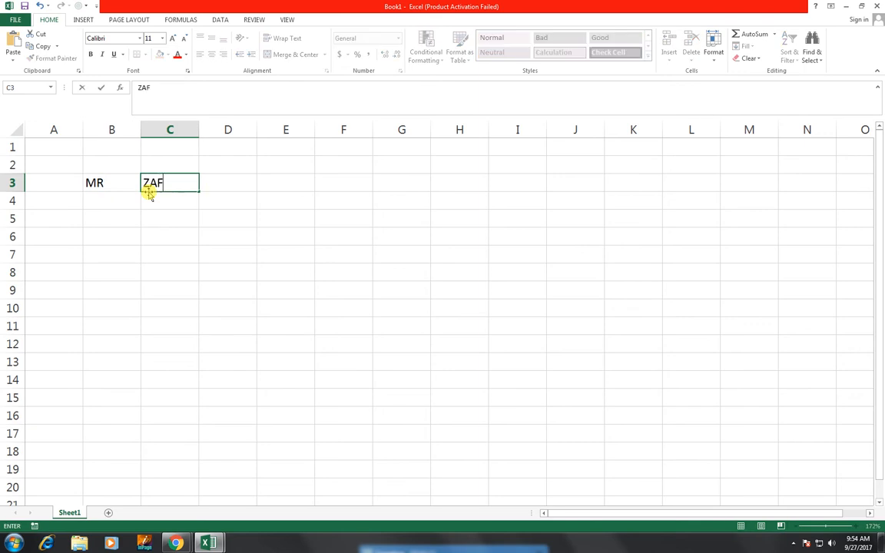
{"action": "type", "text": "AR BROTHERS"}
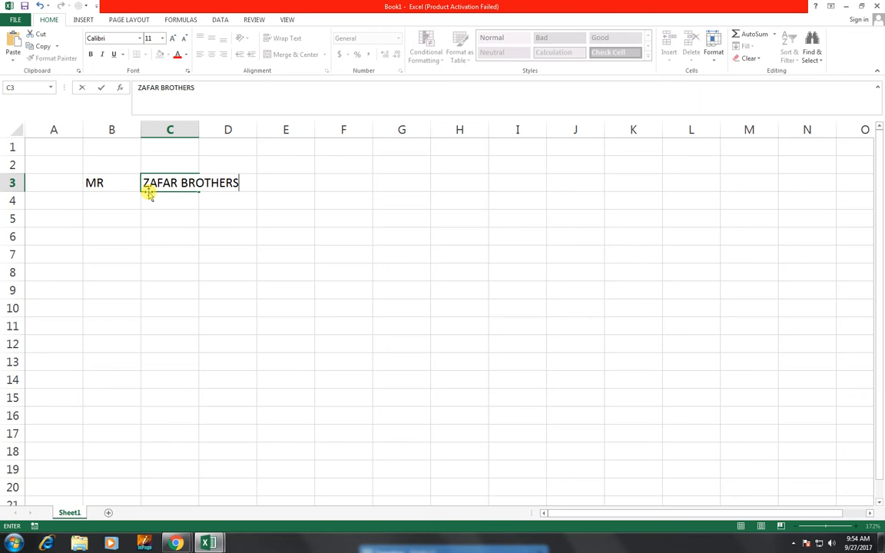
Enter the label ADDRESS in cell B4 and the customer's postal address in C4
{"action": "left_click", "coordinate": [119, 200]}
{"action": "type", "text": "ADDRESS"}
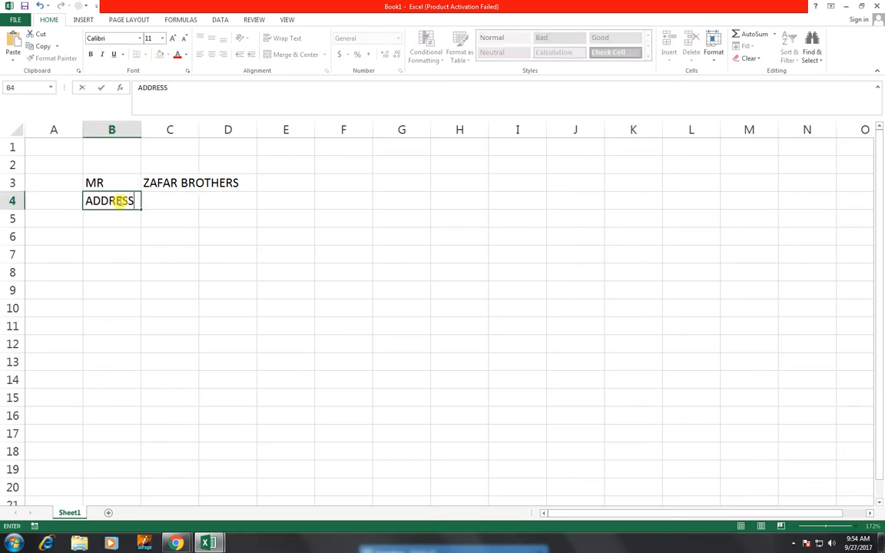
{"action": "key", "text": "Tab"}
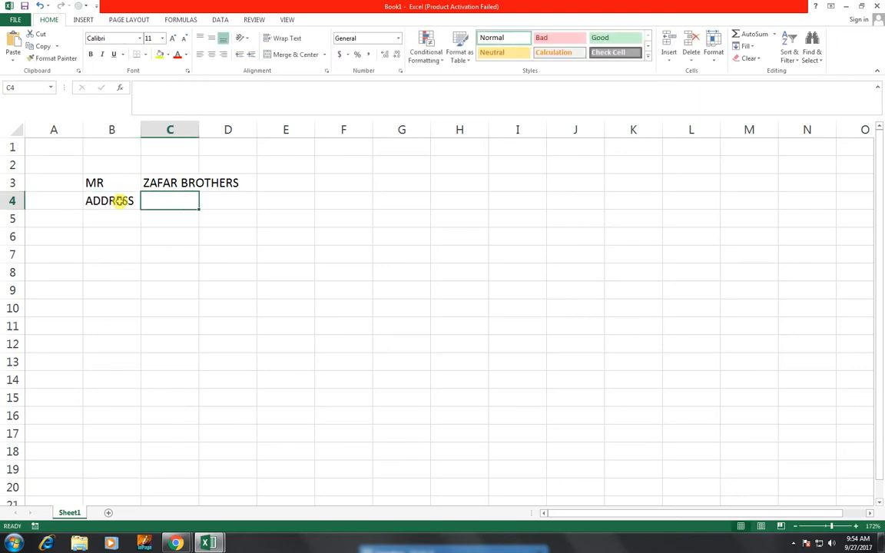
{"action": "type", "text": "NAZIM"}
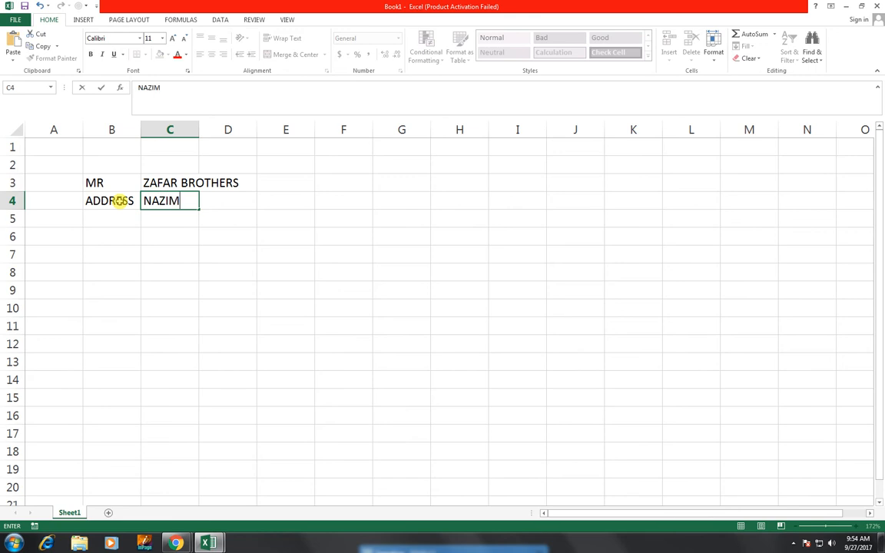
{"action": "type", "text": "ABAD"}
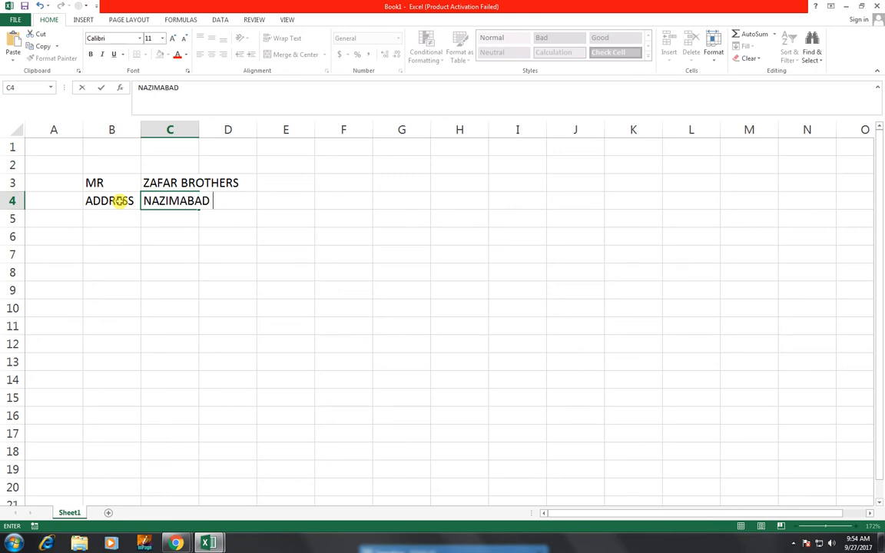
{"action": "type", "text": " GOAL M"}
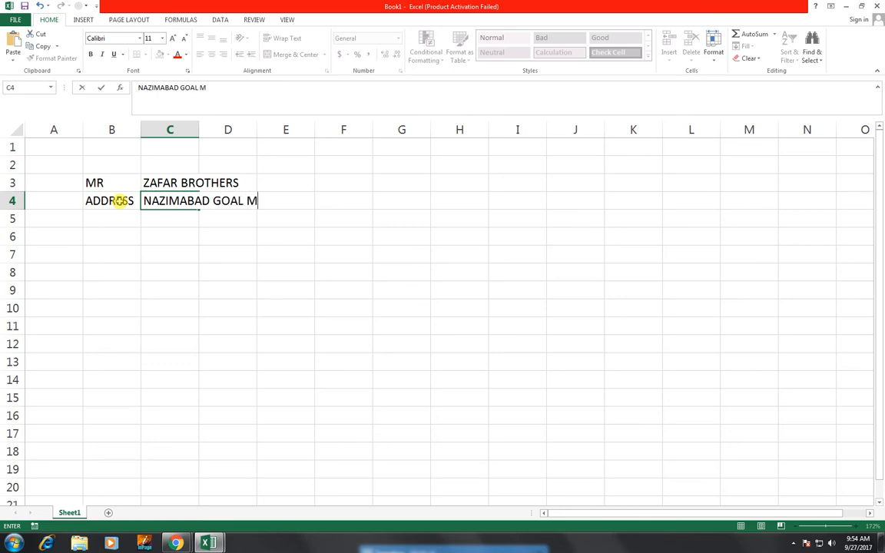
{"action": "type", "text": "ARKET KRACHI"}
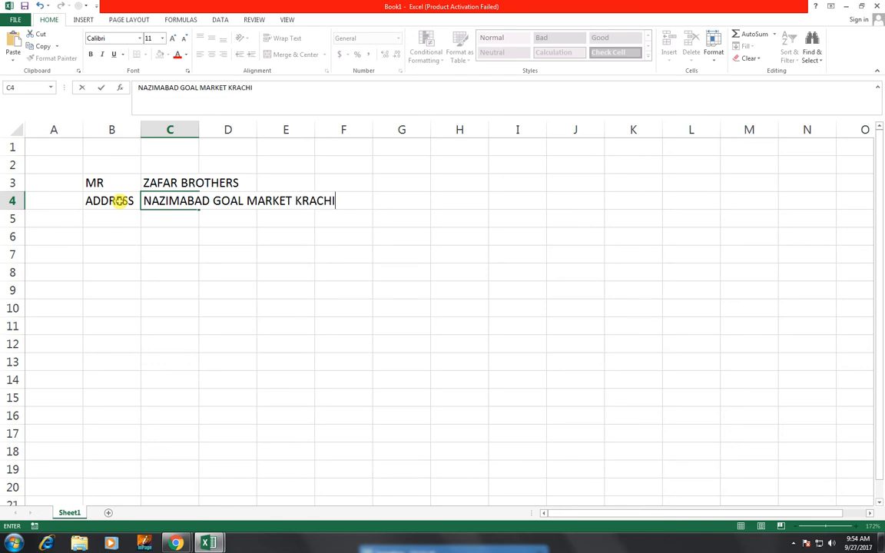
{"action": "key", "text": "Return"}
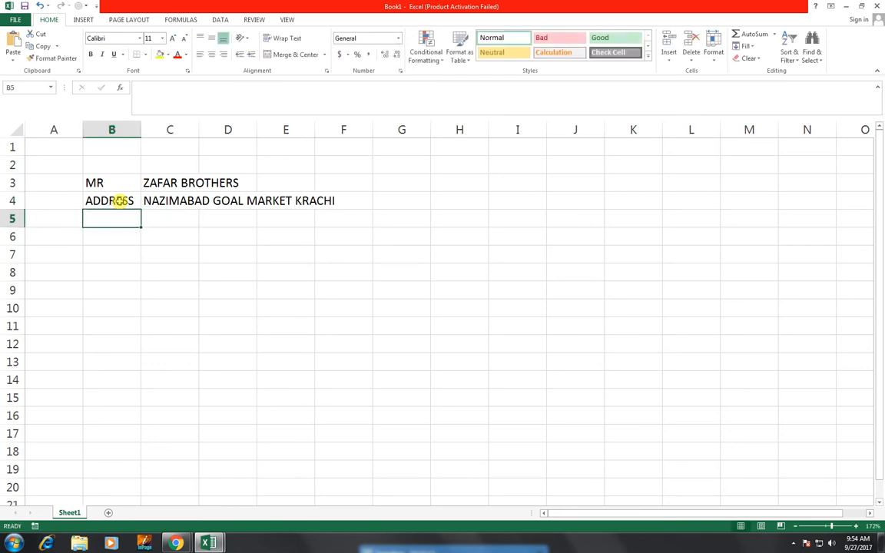
Correct the misspelled city name at the end of the customer's address in cell C4
{"action": "key", "text": "Left"}
{"action": "key", "text": "Up"}
{"action": "key", "text": "Right"}
{"action": "key", "text": "Right"}
{"action": "key", "text": "Right"}
{"action": "key", "text": "Right"}
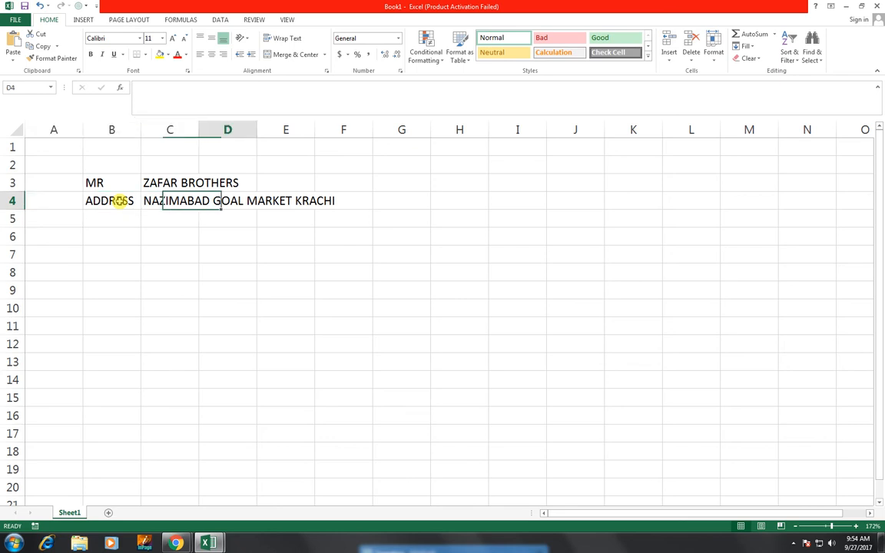
{"action": "key", "text": "Left"}
{"action": "key", "text": "Left"}
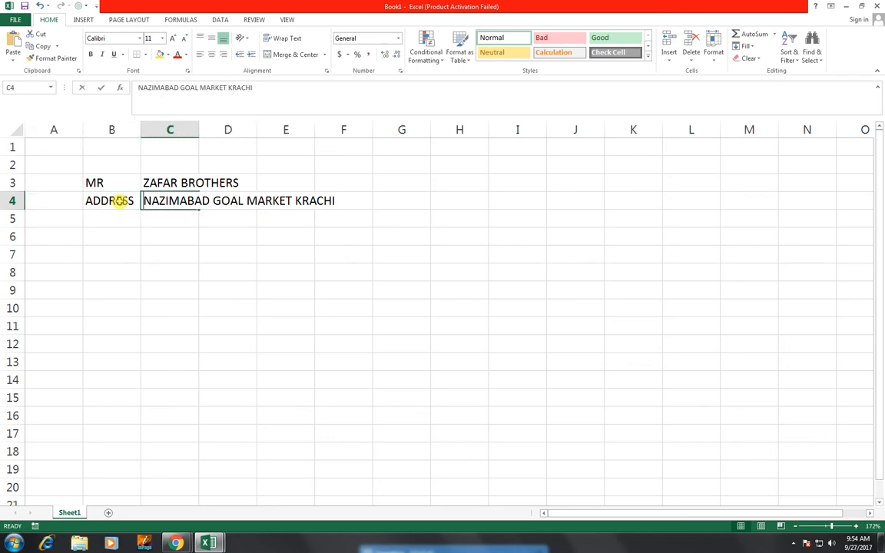
{"action": "key", "text": "F2"}
{"action": "key", "text": "BackSpace"}
{"action": "type", "text": "\\\\\\"}
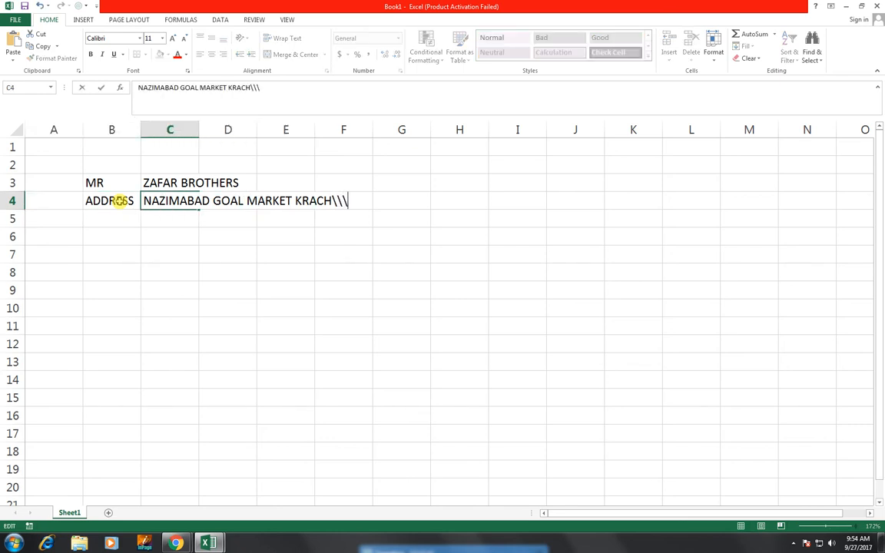
{"action": "key", "text": "BackSpace"}
{"action": "key", "text": "BackSpace"}
{"action": "key", "text": "BackSpace"}
{"action": "key", "text": "BackSpace"}
{"action": "key", "text": "BackSpace"}
{"action": "key", "text": "BackSpace"}
{"action": "key", "text": "BackSpace"}
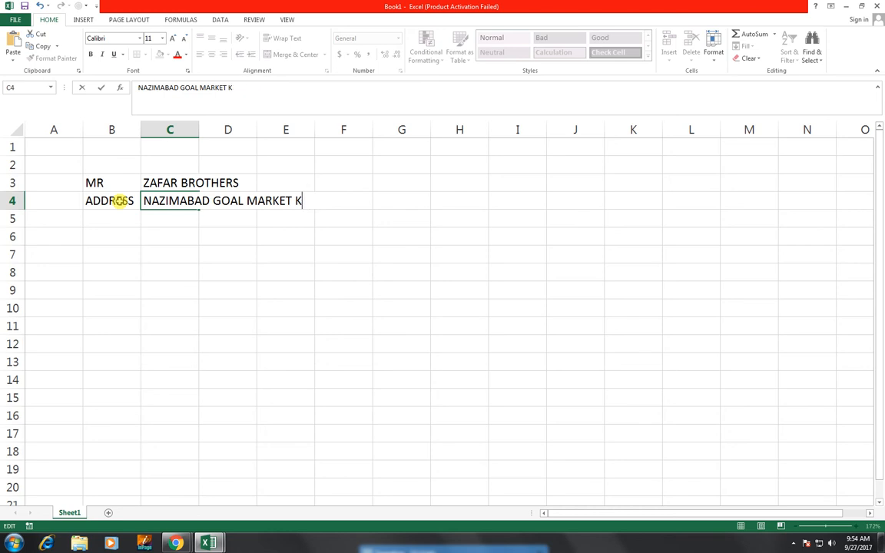
{"action": "type", "text": "ARACHI"}
{"action": "key", "text": "Return"}
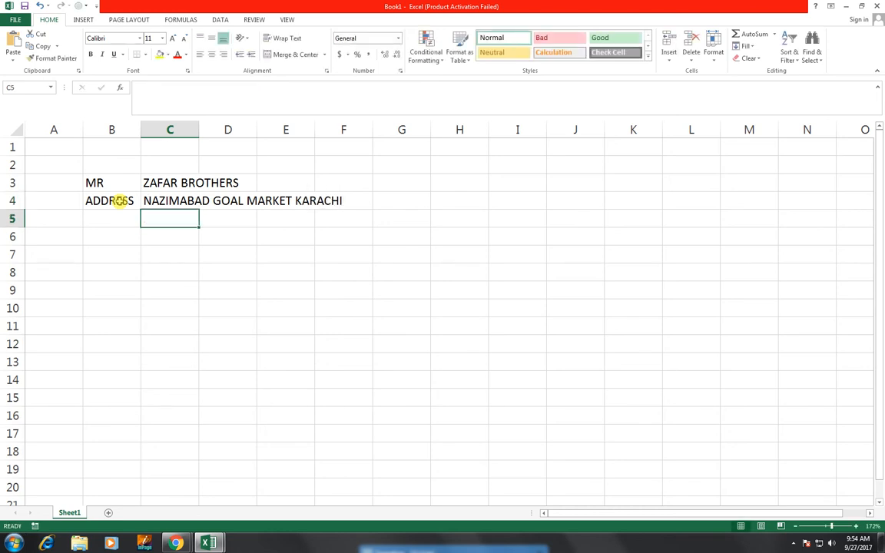
Add the labels INVOICE in cell B5 and DATE in cell B6
{"action": "key", "text": "Left"}
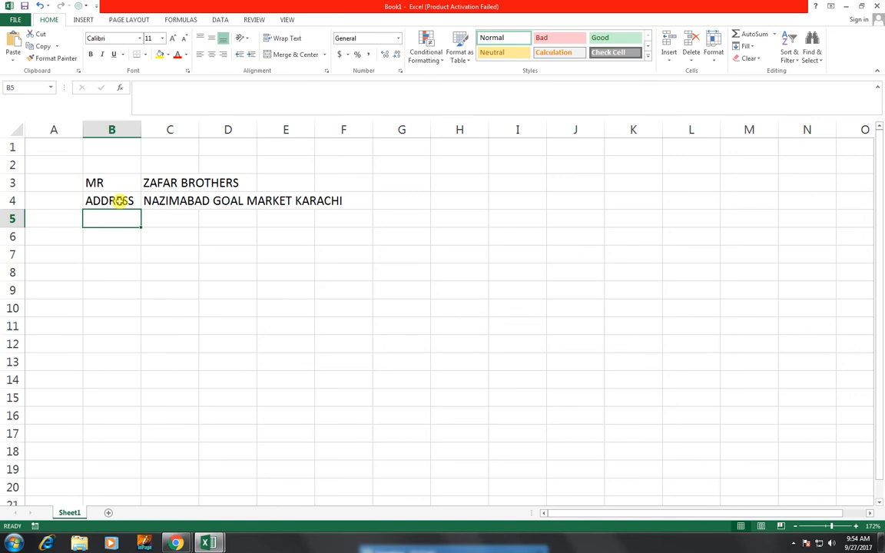
{"action": "type", "text": "INVOICE"}
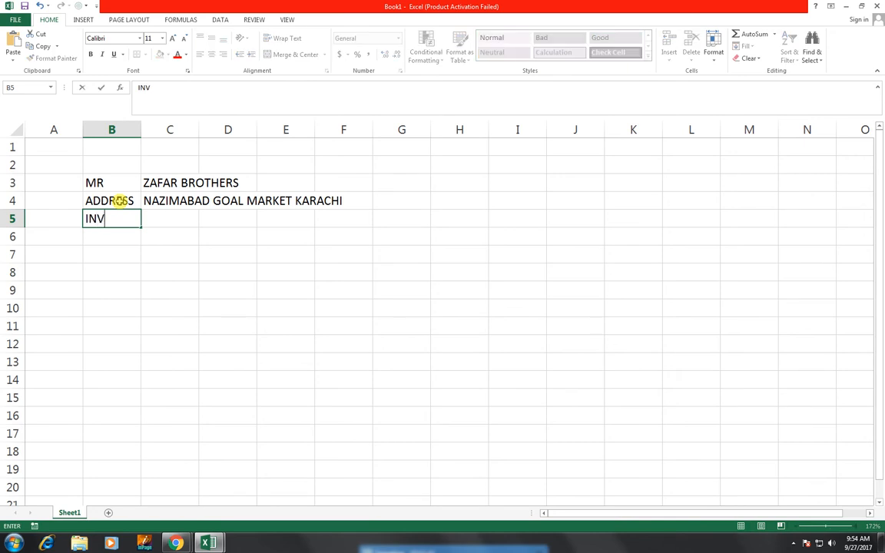
{"action": "key", "text": "Return"}
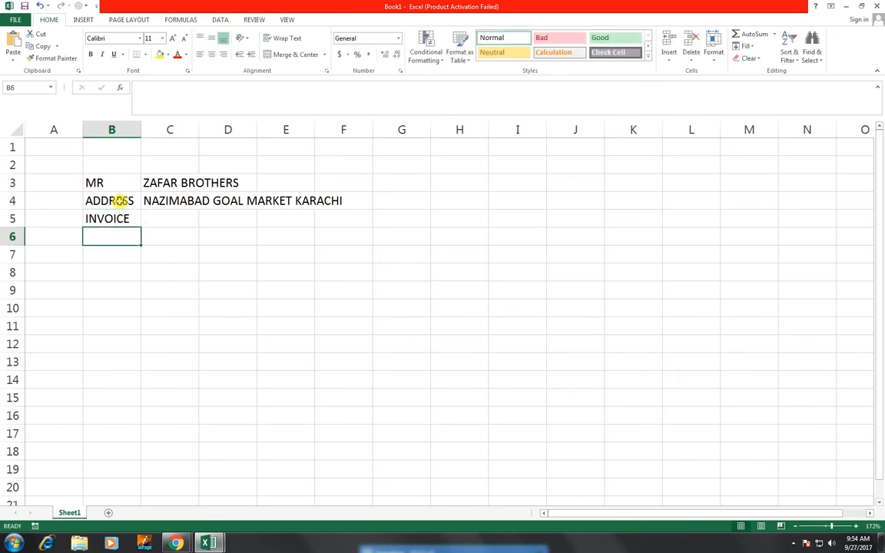
{"action": "type", "text": "DATE"}
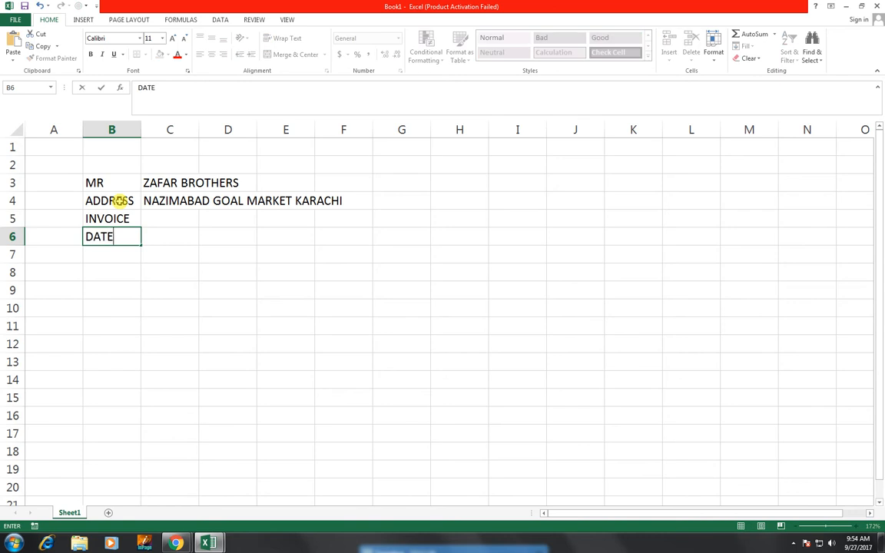
Enter the invoice number in cell C5 and the date 27-SEP-17 in C6
{"action": "key", "text": "Up"}
{"action": "key", "text": "Right"}
{"action": "type", "text": "123654"}
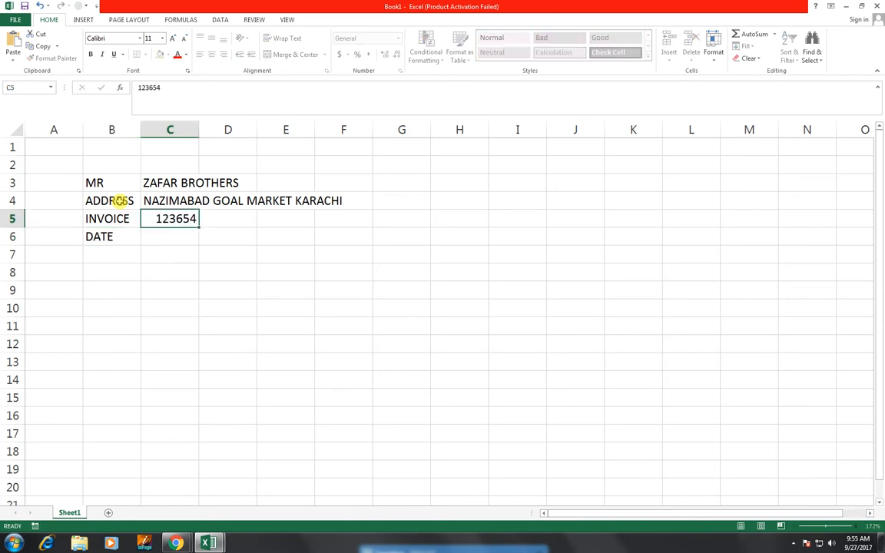
{"action": "key", "text": "Return"}
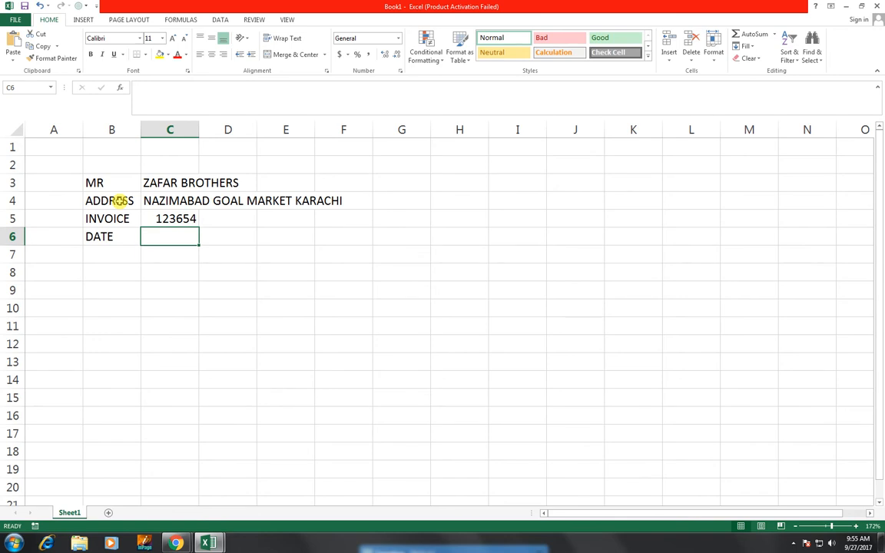
{"action": "type", "text": "5"}
{"action": "key", "text": "BackSpace"}
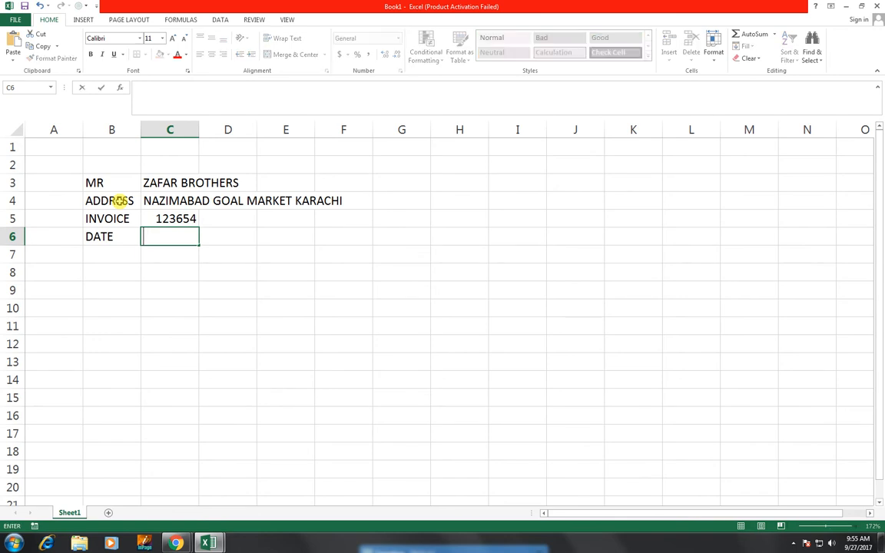
{"action": "type", "text": "27-SEP-17"}
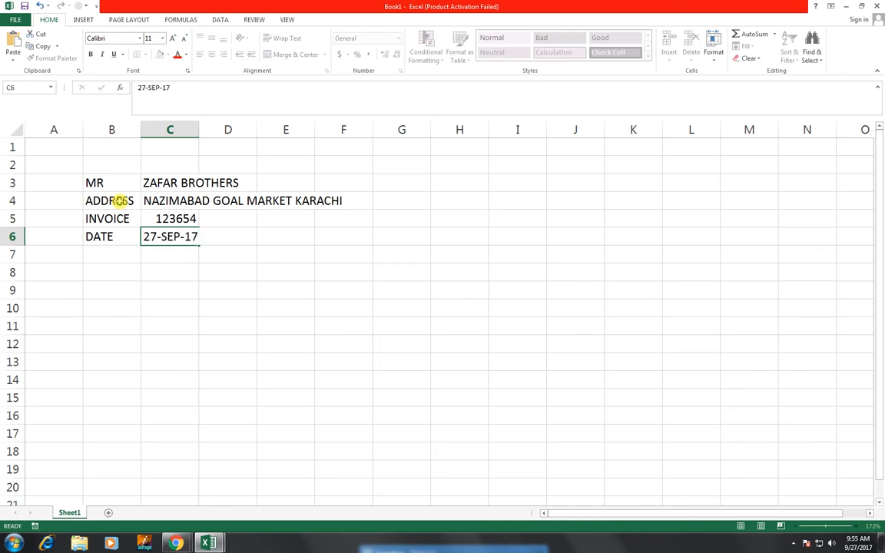
{"action": "key", "text": "Return"}
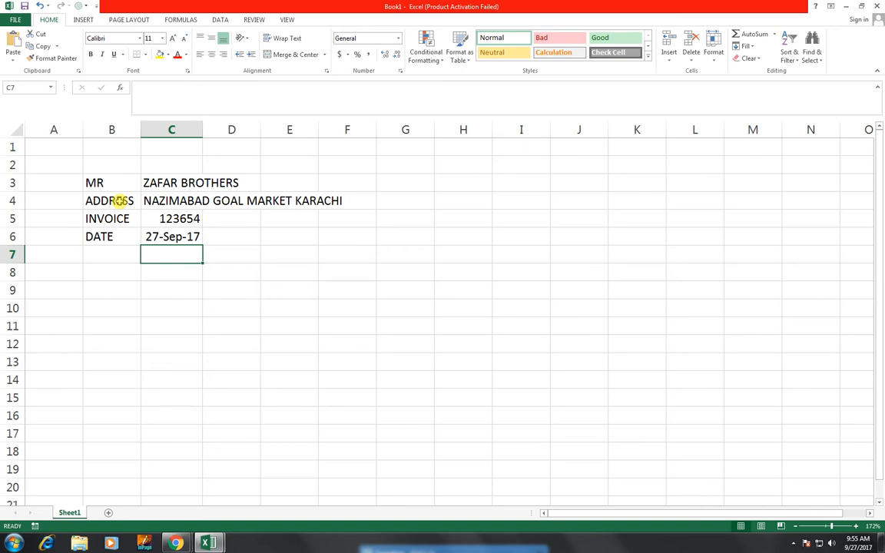
Start the item table's header row with QTY in cell B9 and ITEM NAME in C9
{"action": "key", "text": "Left"}
{"action": "key", "text": "Down"}
{"action": "key", "text": "Down"}
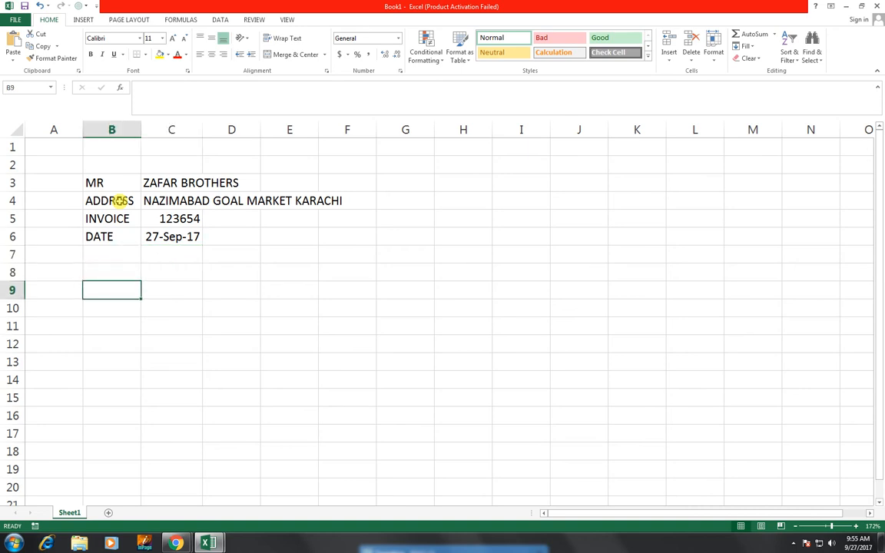
{"action": "type", "text": "QTY"}
{"action": "key", "text": "Tab"}
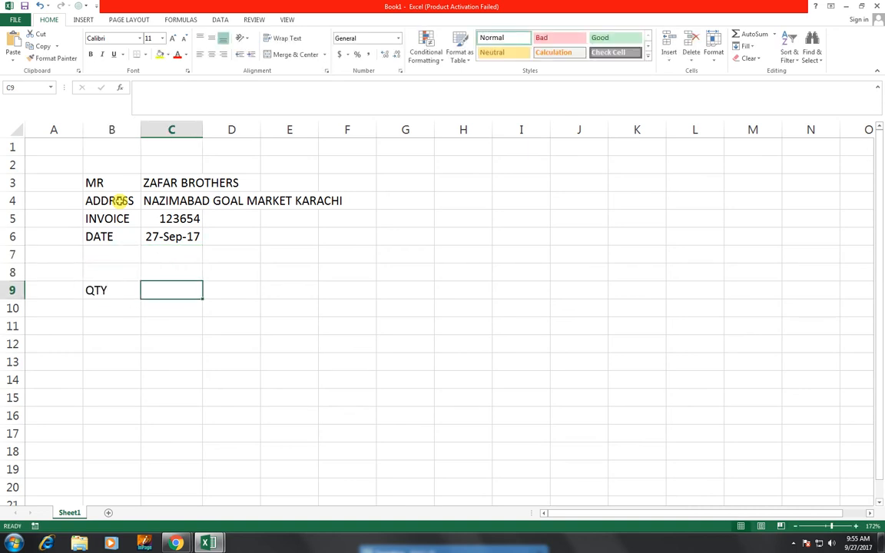
{"action": "key", "text": "Left"}
{"action": "key", "text": "Right"}
{"action": "type", "text": "ITEM NAME"}
{"action": "key", "text": "Tab"}
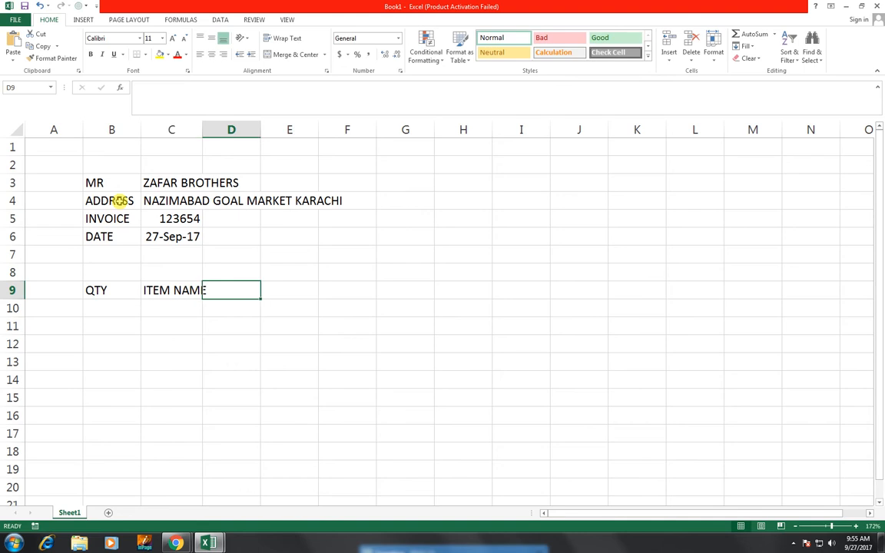
Complete the header row with UNIT PRICE in cell D9 and AMOUNT in E9
{"action": "type", "text": "UNIT"}
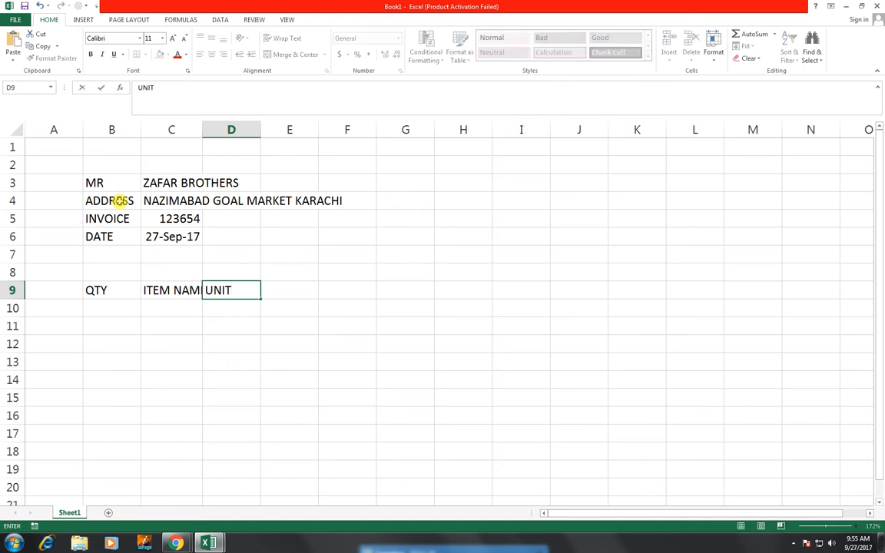
{"action": "type", "text": " PRICE"}
{"action": "key", "text": "Tab"}
{"action": "type", "text": "AO"}
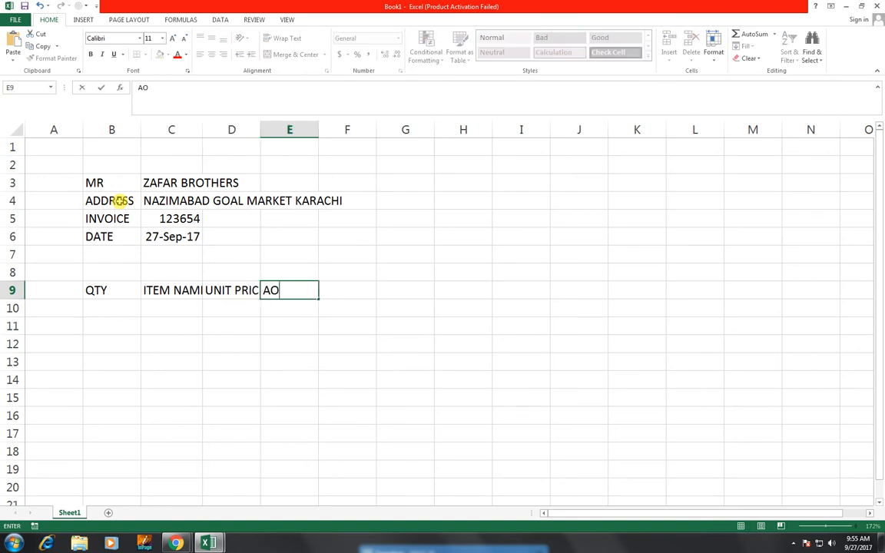
{"action": "key", "text": "BackSpace"}
{"action": "type", "text": "MOUNT"}
{"action": "key", "text": "Return"}
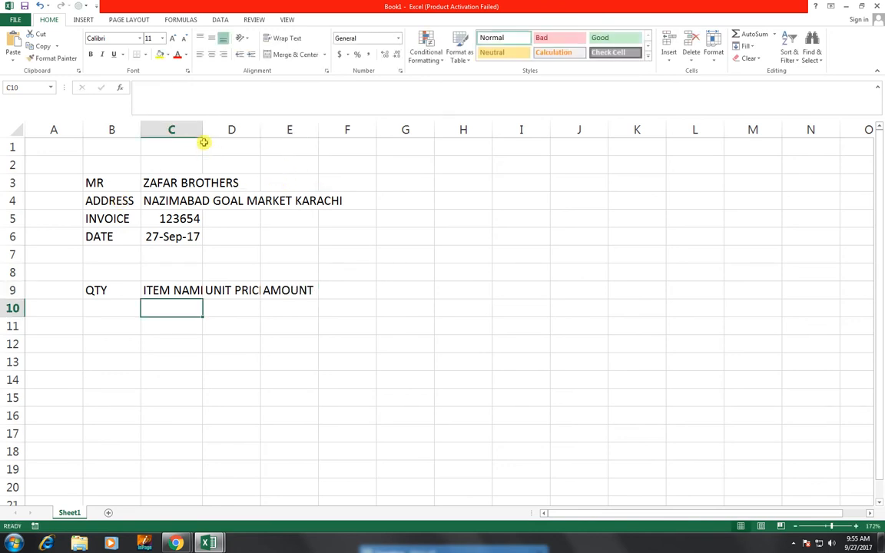
Widen columns B and C slightly and auto-fit column D to the UNIT PRICE heading
{"action": "left_click_drag", "start_coordinate": [203, 131], "coordinate": [213, 130]}
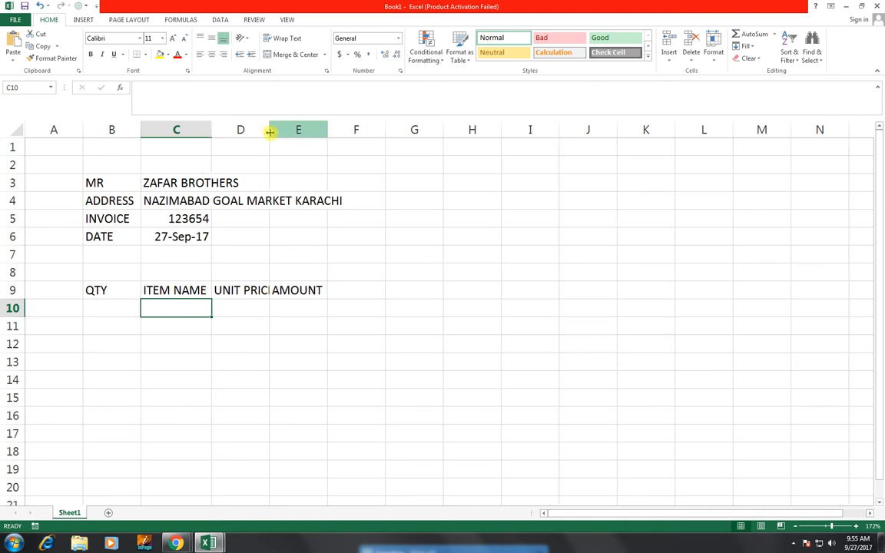
{"action": "double_click", "coordinate": [270, 131]}
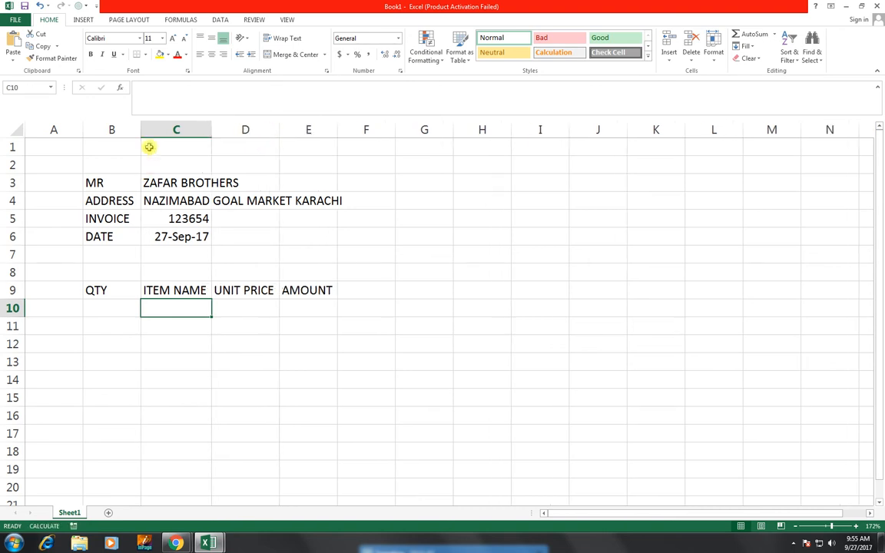
{"action": "left_click_drag", "start_coordinate": [141, 132], "coordinate": [150, 132]}
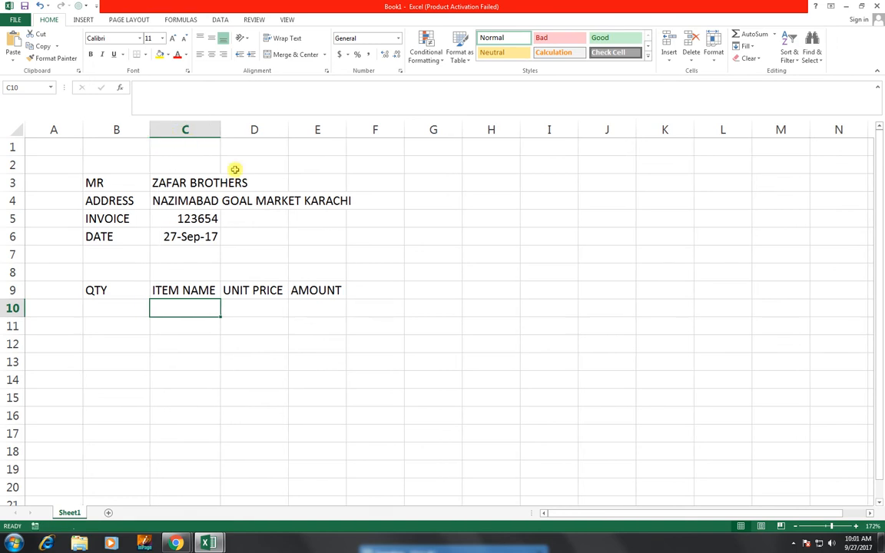
Enter quantity 2 in cell B10 and widen column C for the item names
{"action": "key", "text": "Left"}
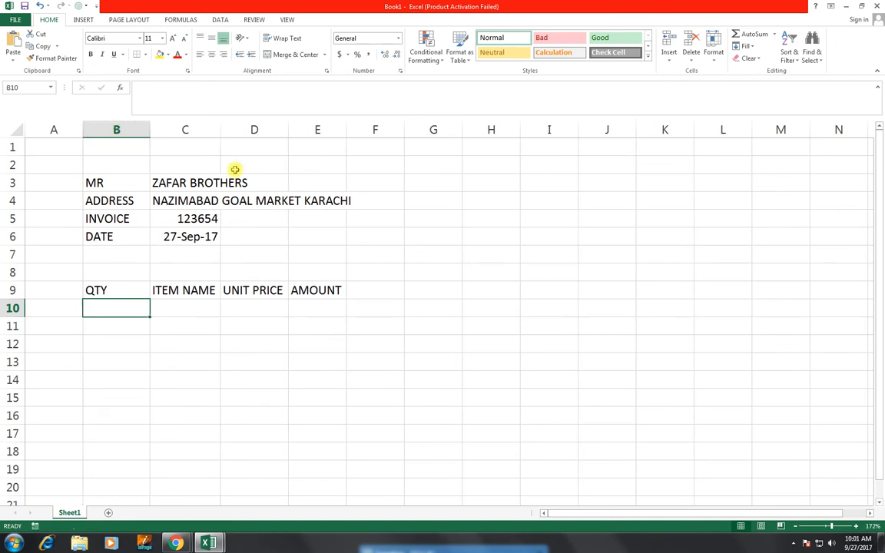
{"action": "type", "text": "2"}
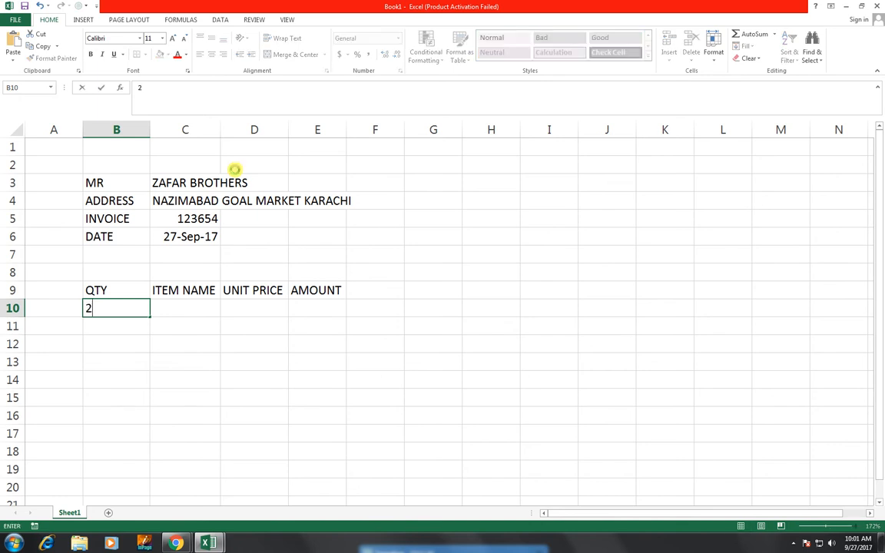
{"action": "key", "text": "Tab"}
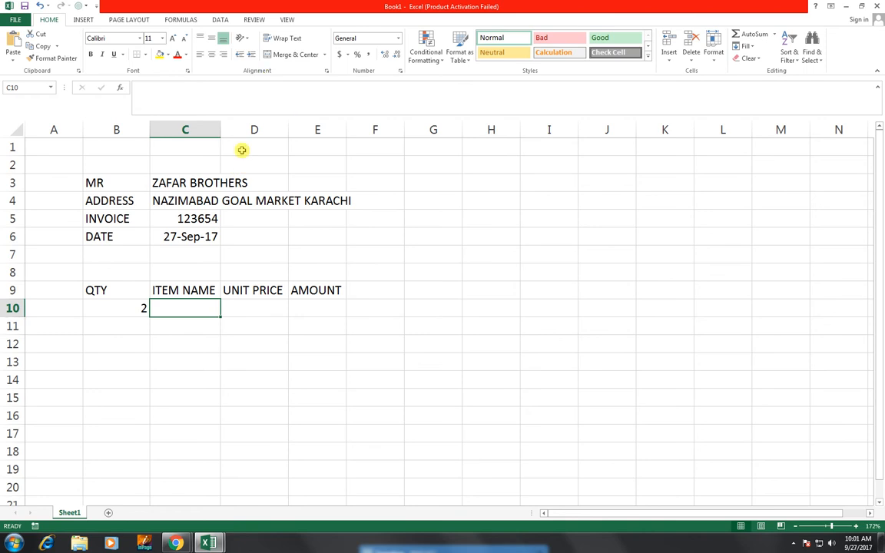
{"action": "left_click_drag", "start_coordinate": [220, 129], "coordinate": [244, 129]}
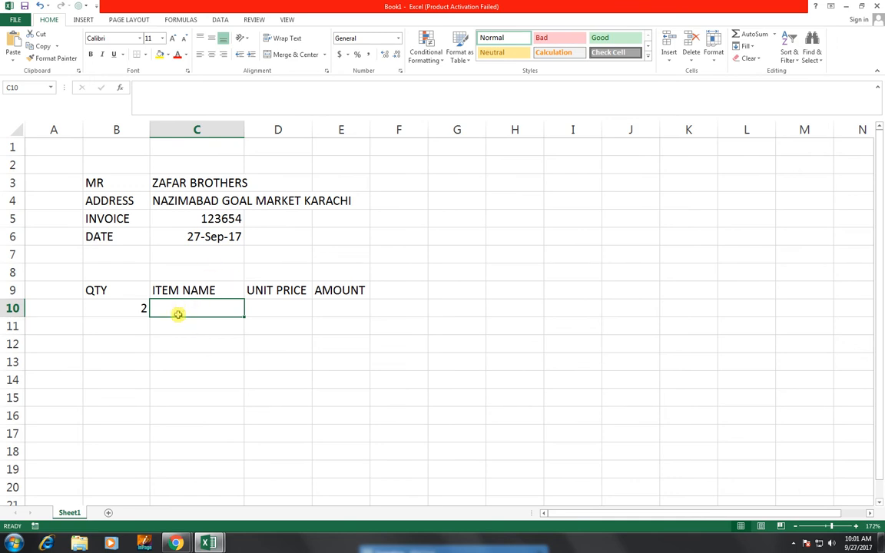
Enter the first item's name, LG (LED), in cell C10
{"action": "type", "text": "AL"}
{"action": "key", "text": "BackSpace"}
{"action": "key", "text": "BackSpace"}
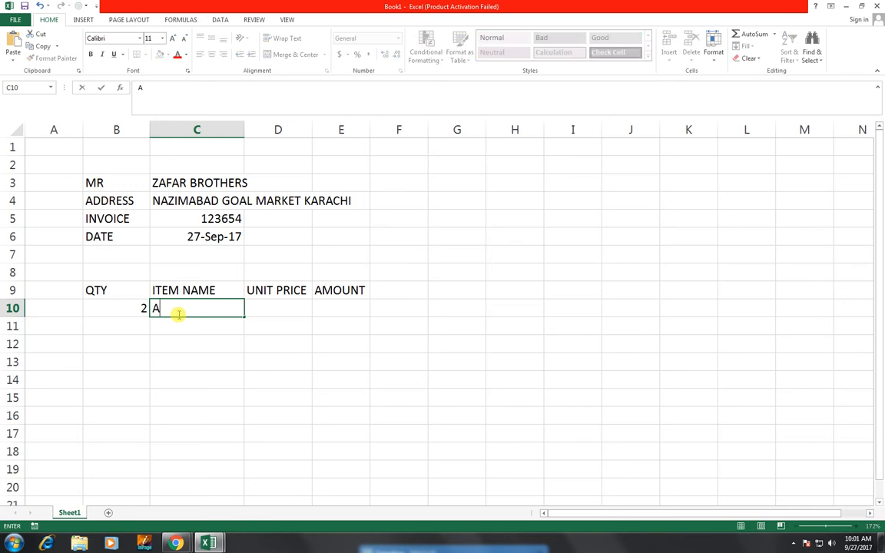
{"action": "type", "text": "LG"}
{"action": "key", "text": "Return"}
{"action": "left_click", "coordinate": [178, 313]}
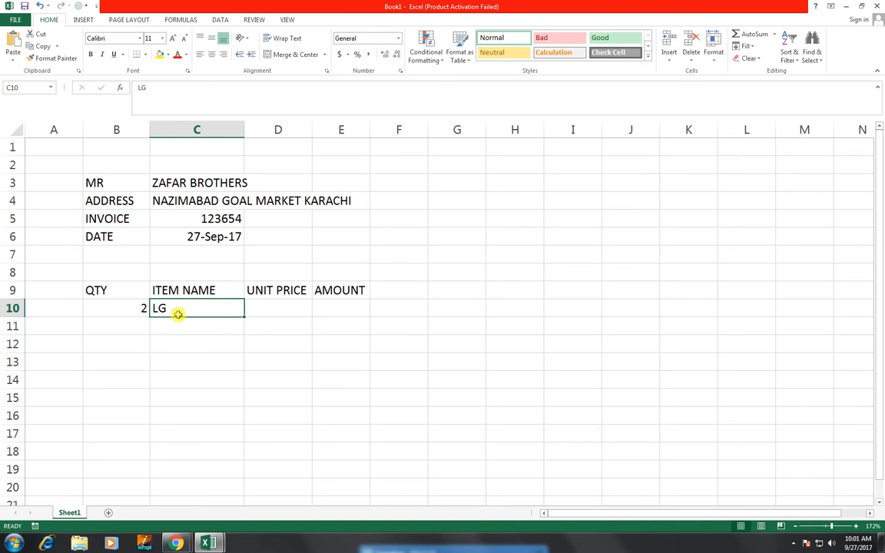
{"action": "double_click", "coordinate": [177, 313]}
{"action": "type", "text": "("}
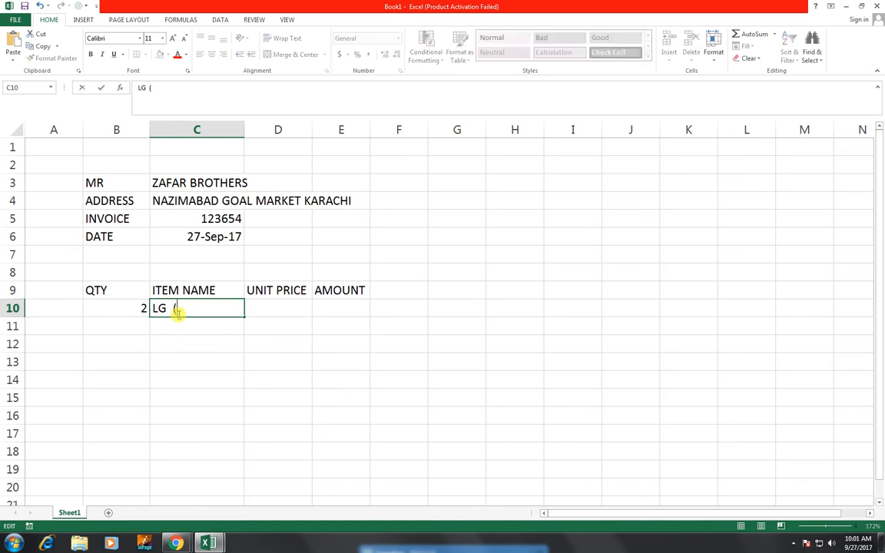
{"action": "type", "text": "LED)"}
{"action": "key", "text": "Return"}
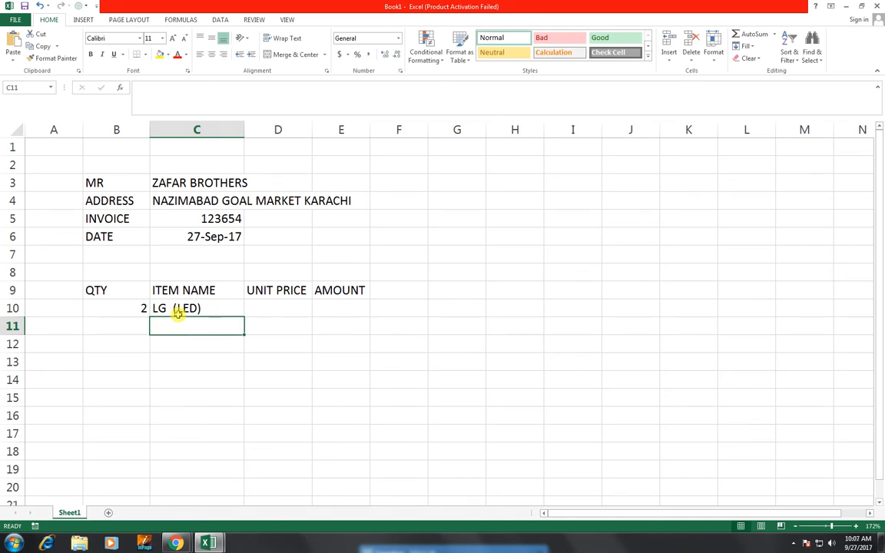
Enter the unit price 20000 for the LG item in cell D10
{"action": "key", "text": "Up"}
{"action": "key", "text": "Right"}
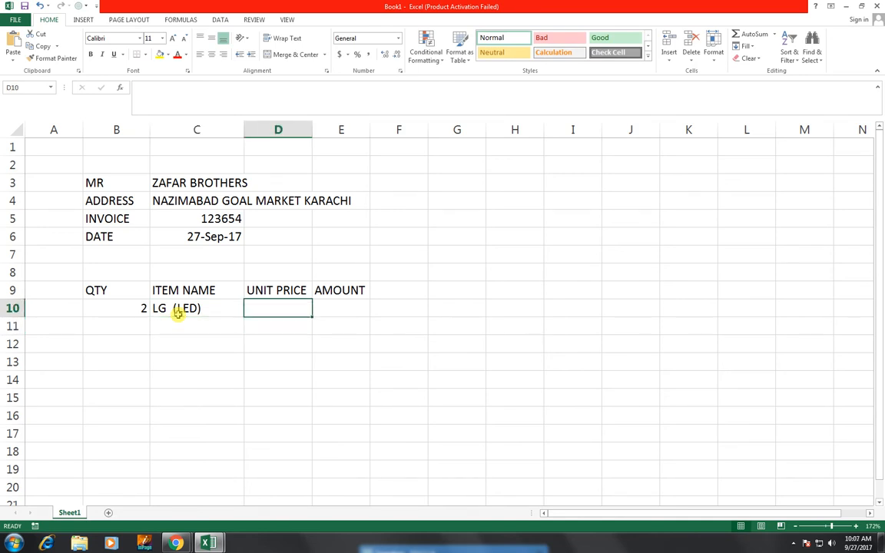
{"action": "type", "text": "20000"}
{"action": "key", "text": "Return"}
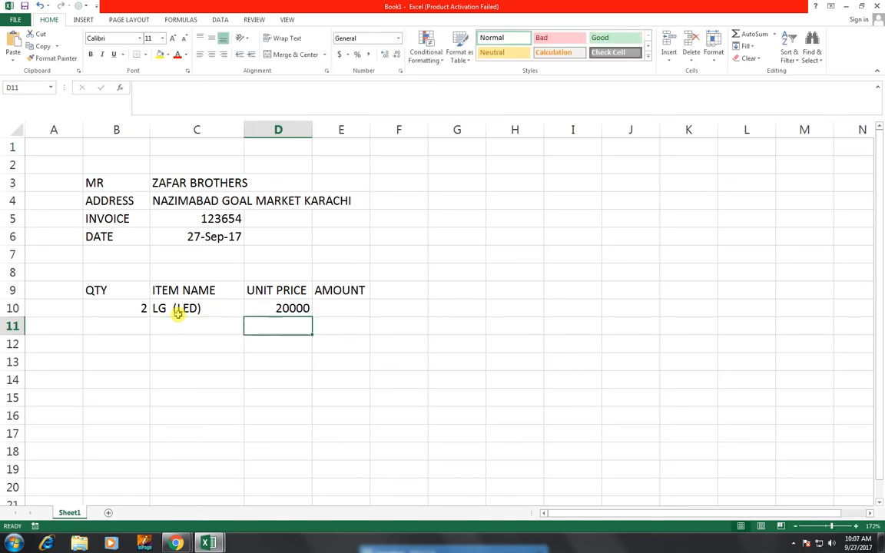
Start the second item row with quantity 3 in cell B11
{"action": "key", "text": "Down"}
{"action": "key", "text": "Left"}
{"action": "key", "text": "Up"}
{"action": "key", "text": "Left"}
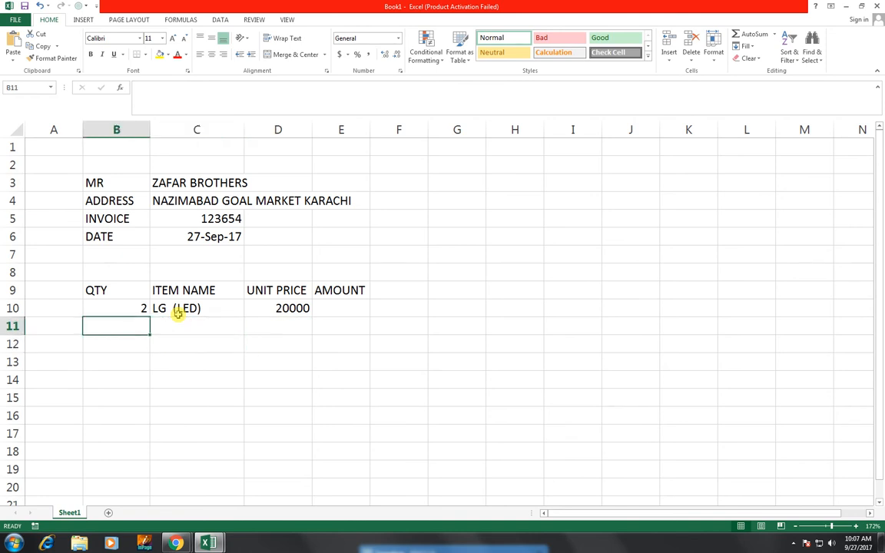
{"action": "type", "text": "3"}
{"action": "key", "text": "Tab"}
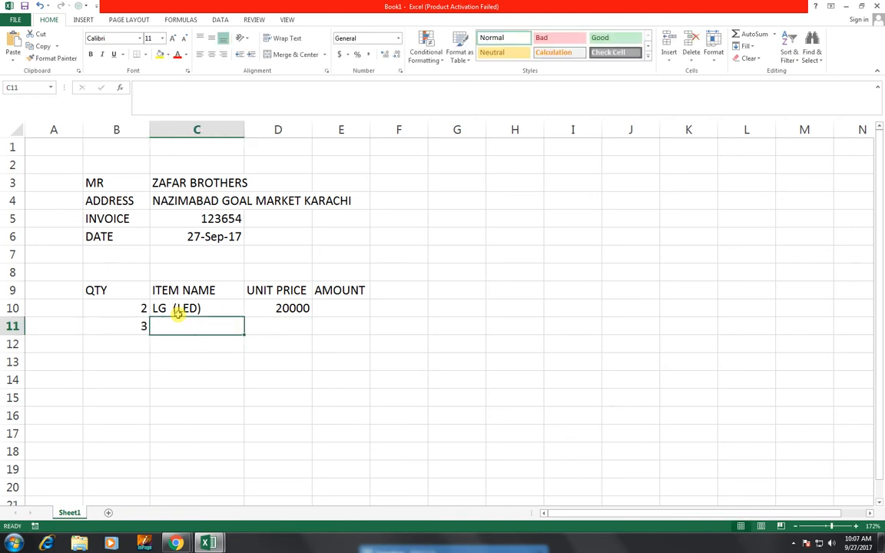
Enter SONIC (LCD) as the item name in C11 with unit price 10000 in D11
{"action": "type", "text": "SONIC ("}
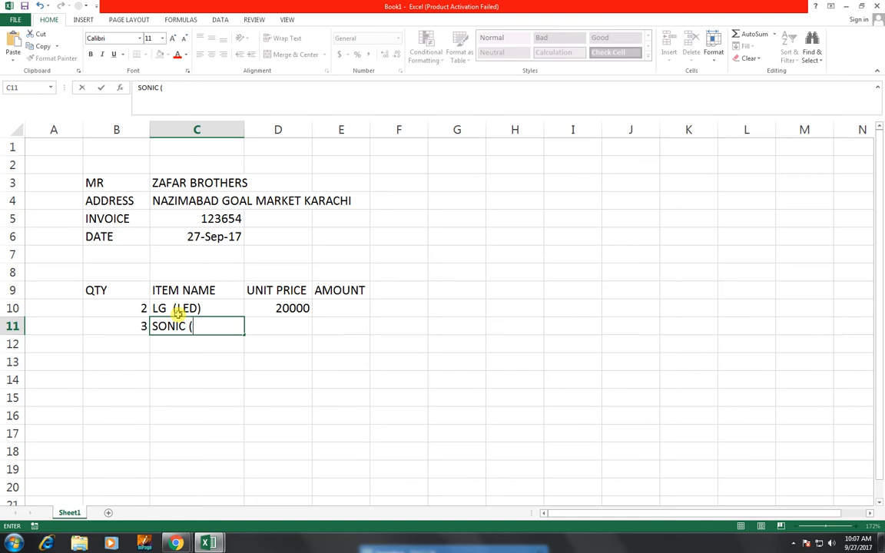
{"action": "type", "text": "LCD)"}
{"action": "key", "text": "Tab"}
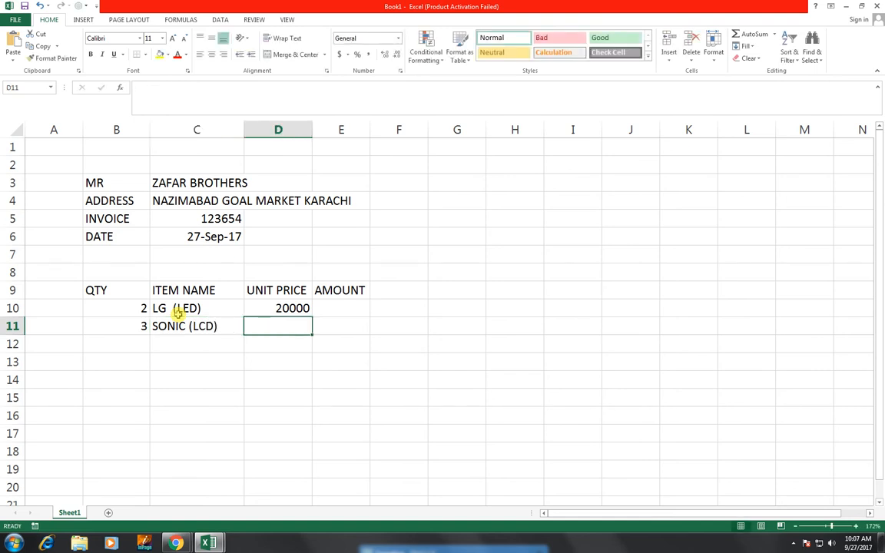
{"action": "type", "text": "1000"}
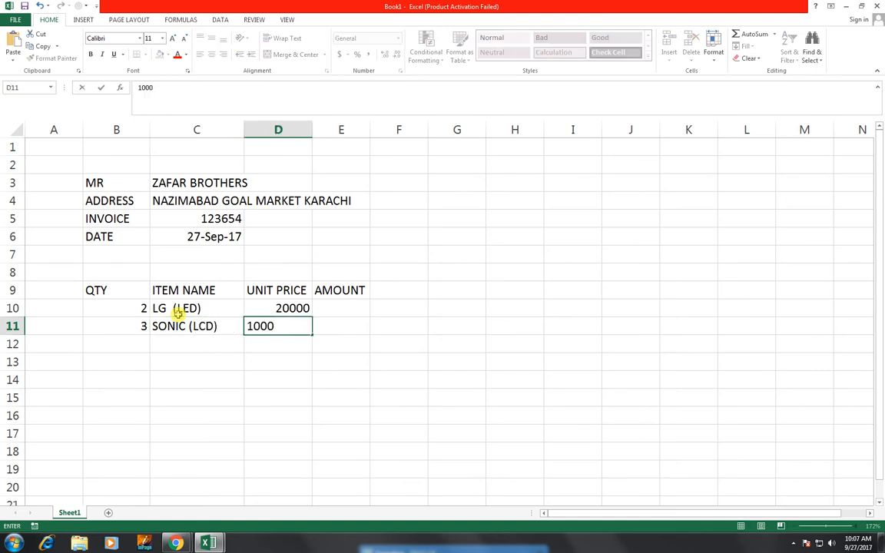
{"action": "type", "text": "0"}
{"action": "key", "text": "Tab"}
Start the third item row with quantity 1 in cell B12
{"action": "key", "text": "Down"}
{"action": "key", "text": "Left"}
{"action": "key", "text": "Left"}
{"action": "key", "text": "Left"}
{"action": "key", "text": "Left"}
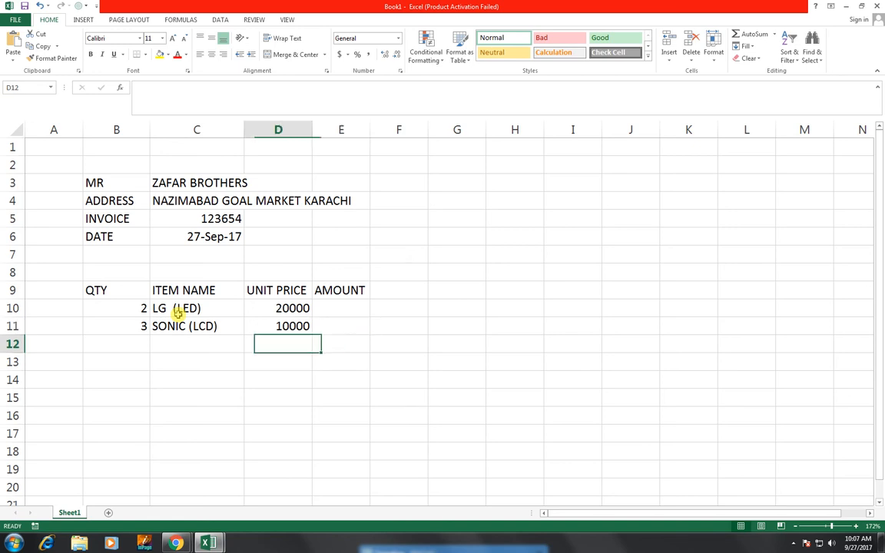
{"action": "key", "text": "Right"}
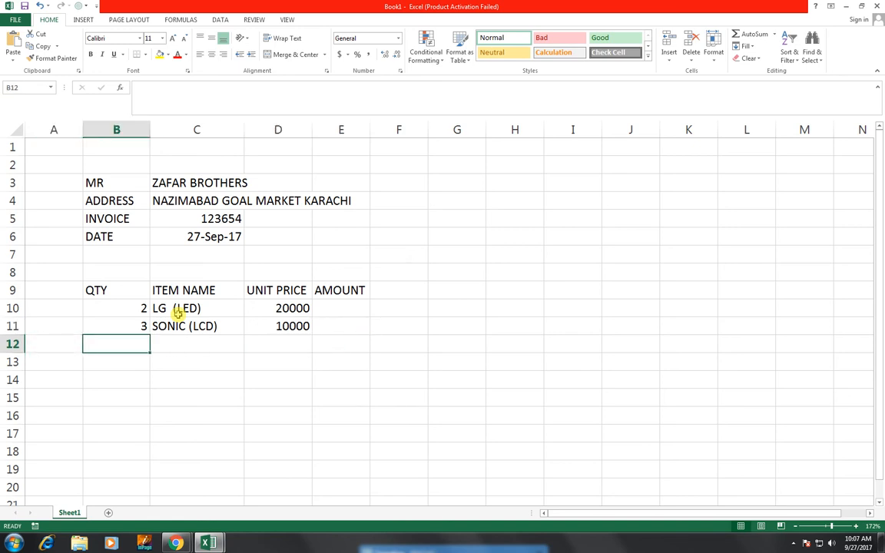
{"action": "type", "text": "1"}
{"action": "key", "text": "Return"}
Enter STABIMATIC as the item name in C12 with unit price 15000 in D12
{"action": "key", "text": "Right"}
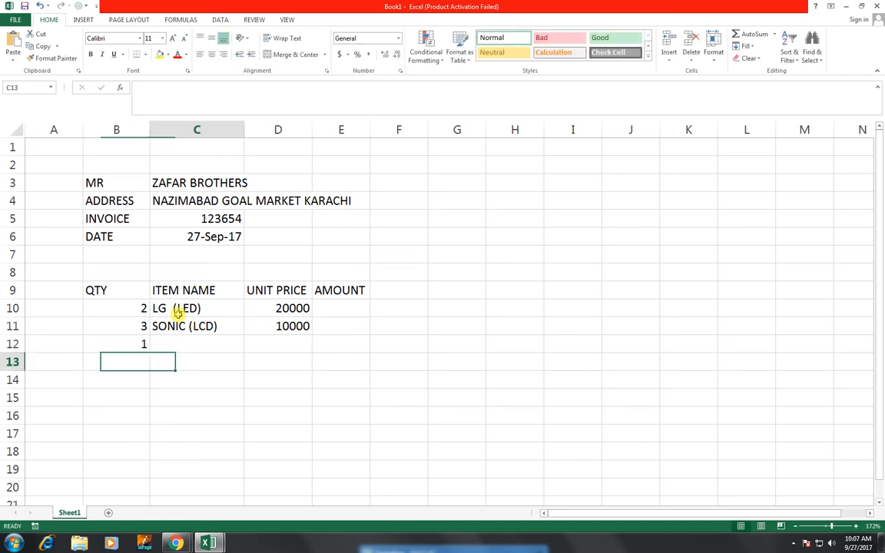
{"action": "key", "text": "Up"}
{"action": "type", "text": "STA"}
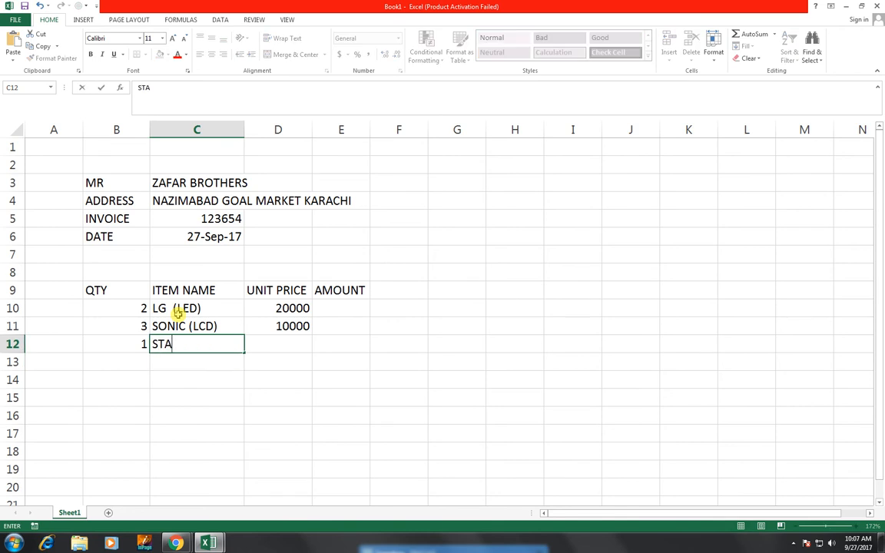
{"action": "type", "text": "BIMATIC"}
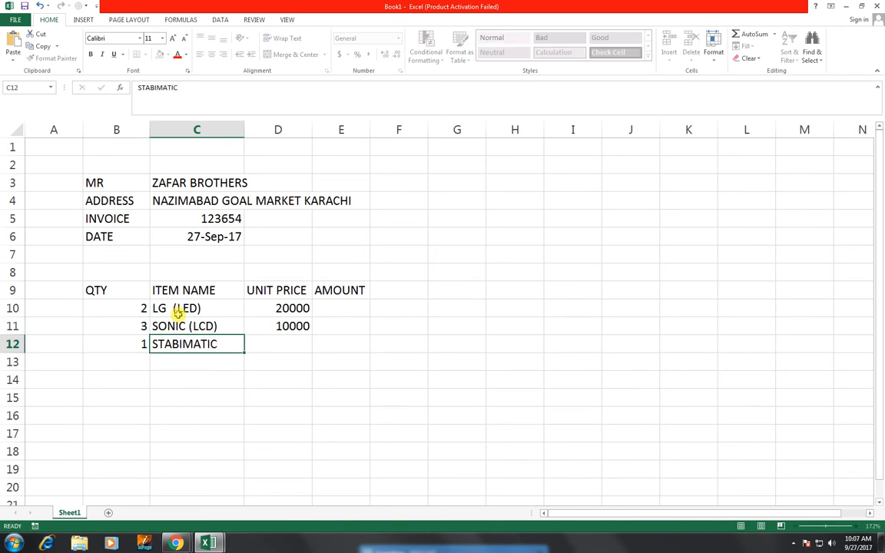
{"action": "key", "text": "Right"}
{"action": "type", "text": "15000"}
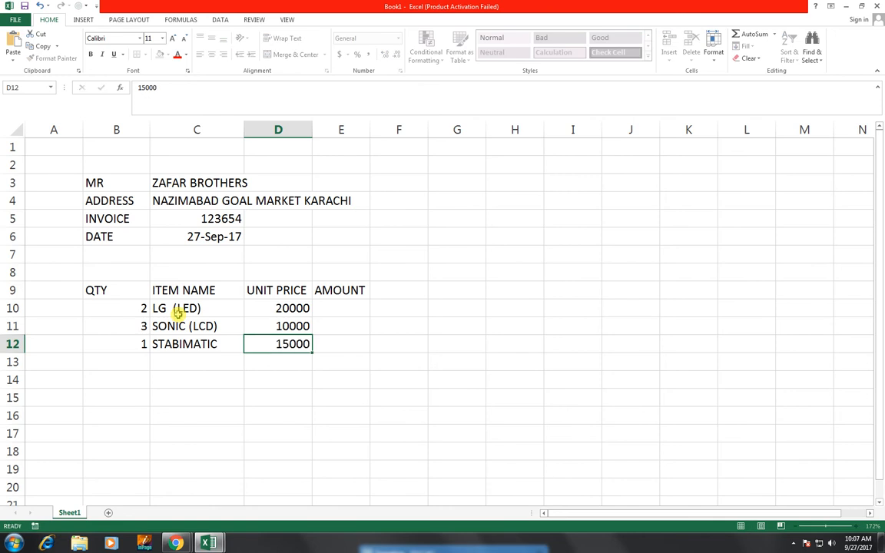
Start the fourth item row with quantity 4 in cell B13
{"action": "key", "text": "Right"}
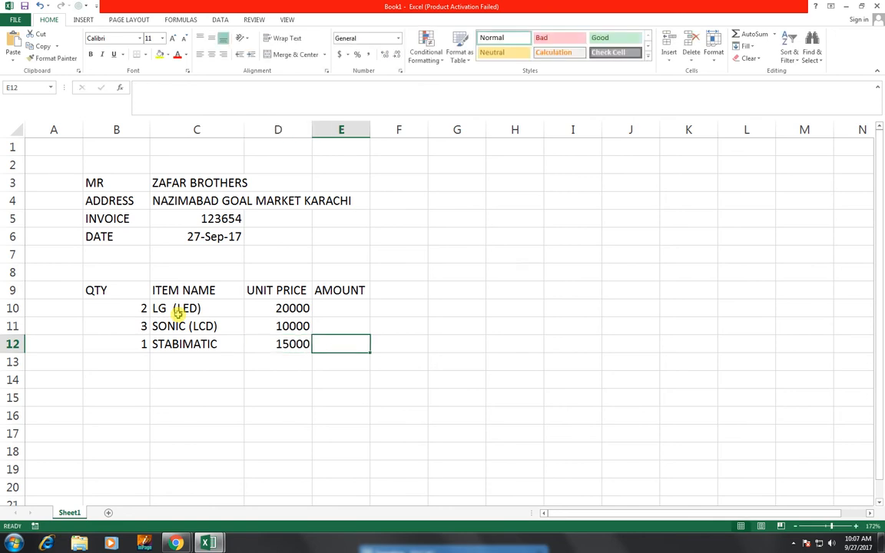
{"action": "key", "text": "Down"}
{"action": "key", "text": "Left"}
{"action": "key", "text": "Left"}
{"action": "key", "text": "Left"}
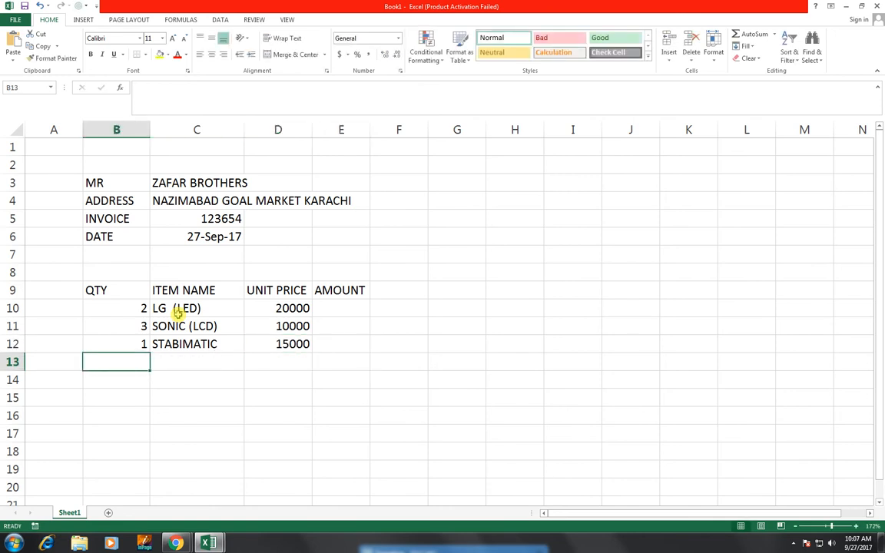
{"action": "type", "text": "4"}
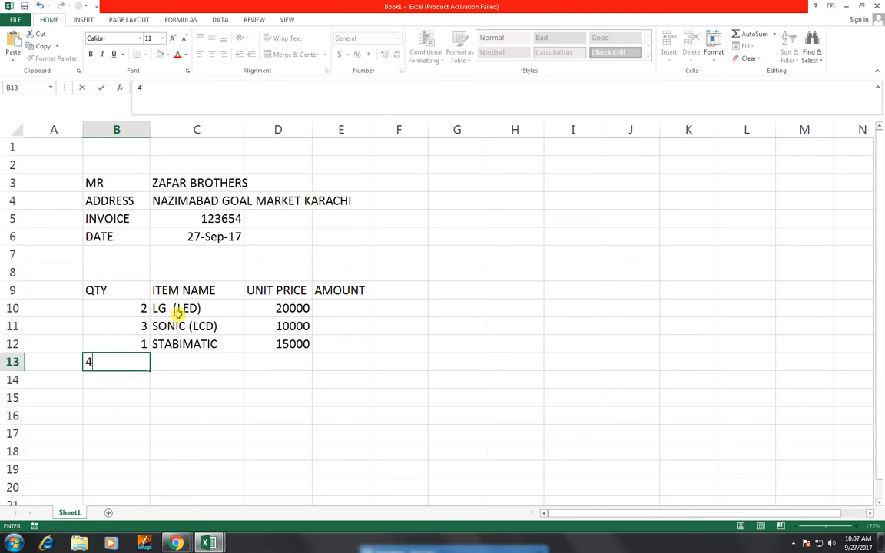
{"action": "key", "text": "Right"}
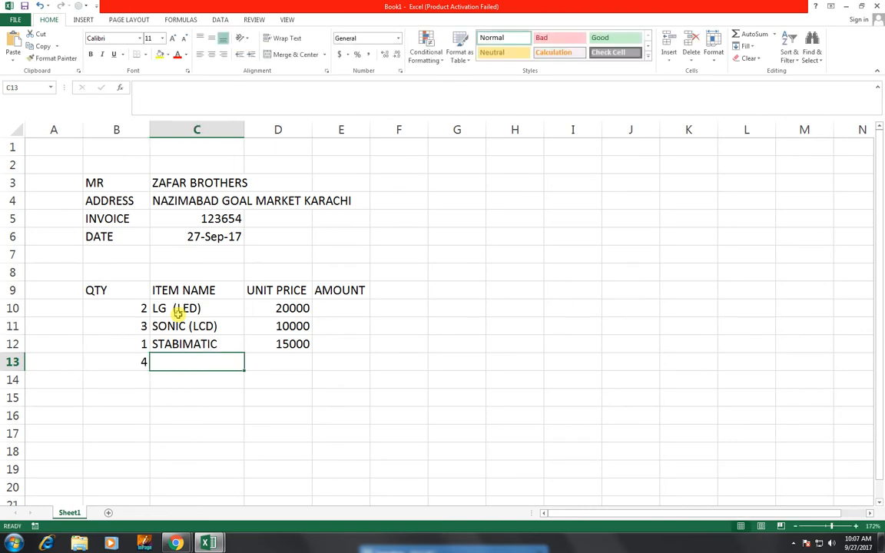
Enter SONY (LED) as the fourth item's name in cell C13
{"action": "type", "text": "SONY ("}
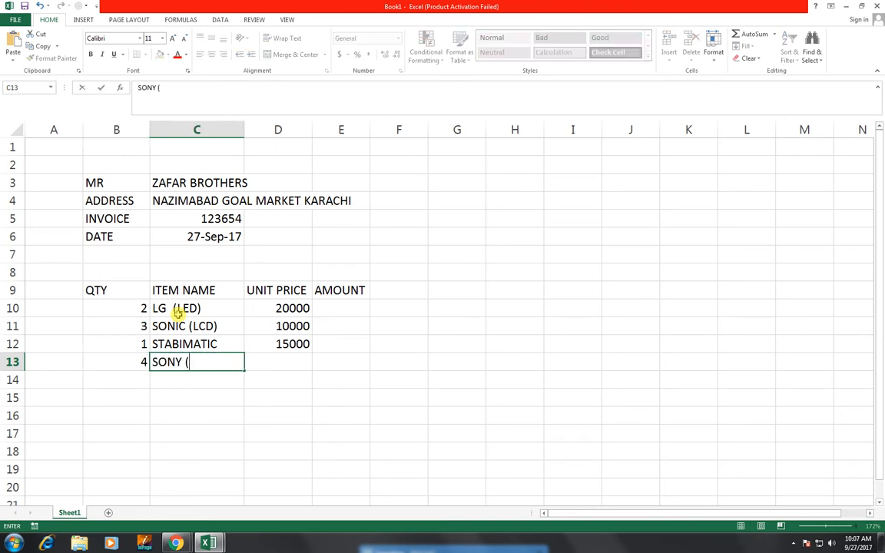
{"action": "type", "text": "LED)"}
{"action": "key", "text": "ctrl+Return"}
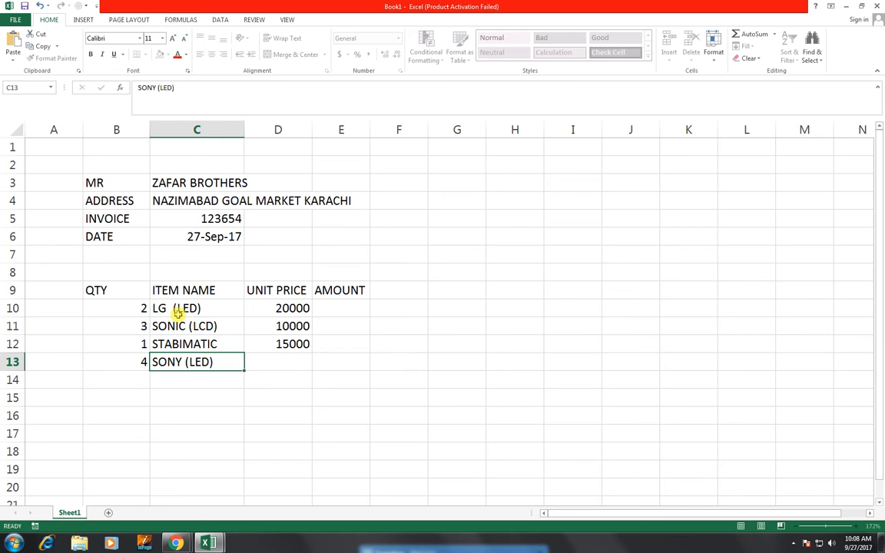
{"action": "key", "text": "Right"}
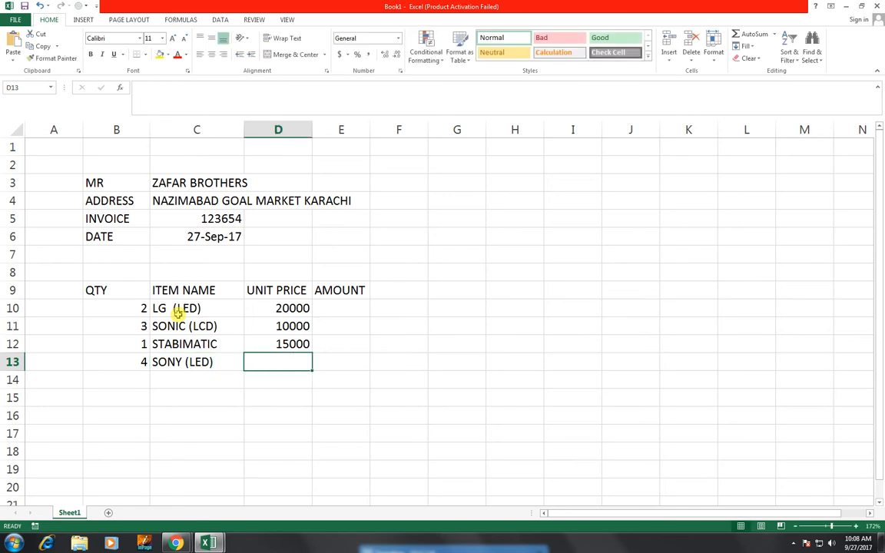
{"action": "key", "text": "Left"}
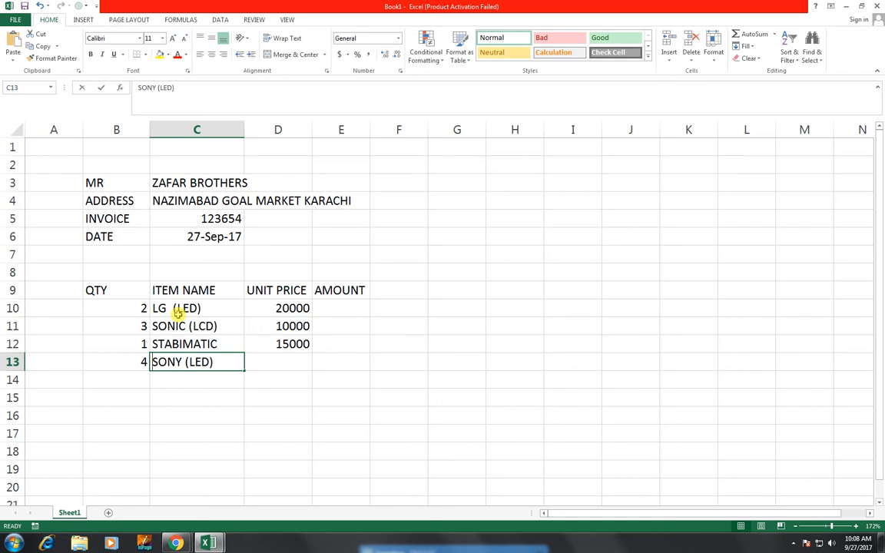
{"action": "type", "text": "2"}
{"action": "key", "text": "Right"}
{"action": "key", "text": "ctrl+z"}
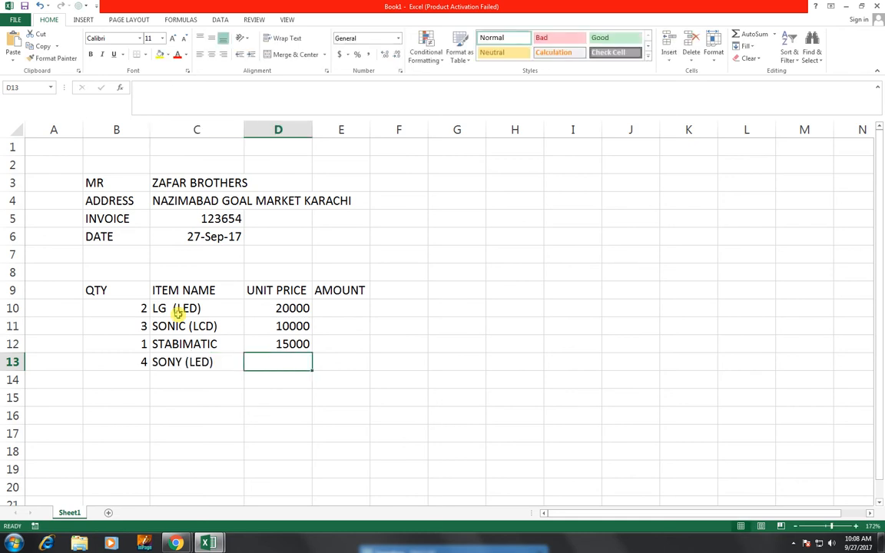
Replace the (LED) part of the item name in C13 so it reads SONY "32 INCH DIS
{"action": "key", "text": "Left"}
{"action": "key", "text": "F2"}
{"action": "key", "text": "BackSpace"}
{"action": "key", "text": "BackSpace"}
{"action": "key", "text": "BackSpace"}
{"action": "key", "text": "BackSpace"}
{"action": "key", "text": "BackSpace"}
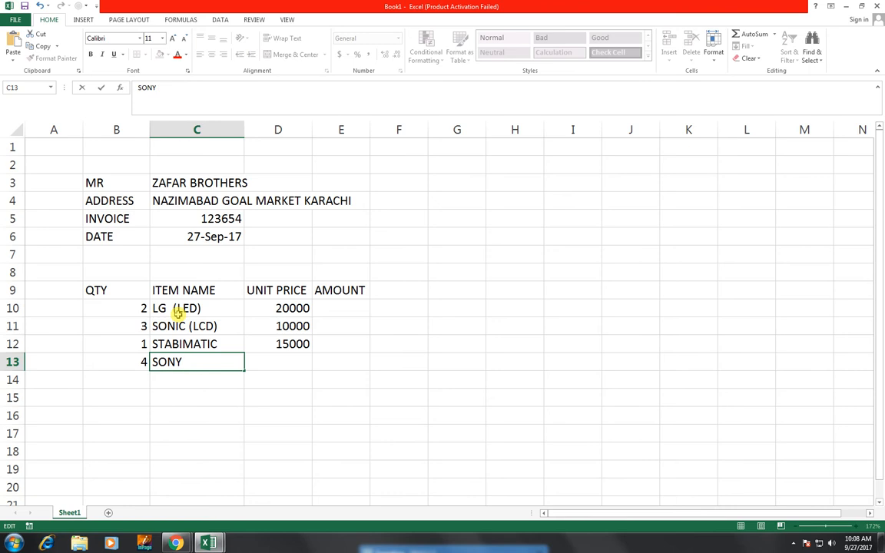
{"action": "type", "text": "\"32 INCH"}
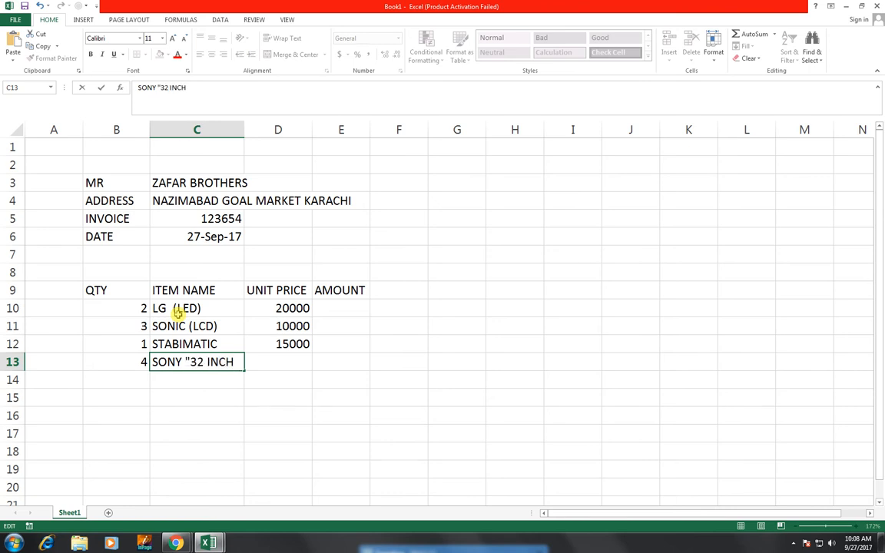
{"action": "type", "text": " DIS"}
{"action": "key", "text": "Tab"}
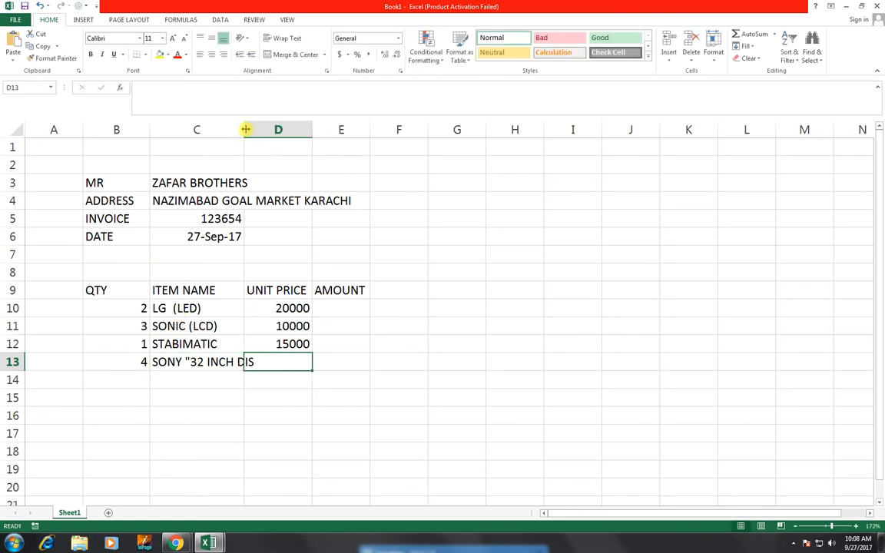
Widen column C to fit the fourth item's name and enter unit price 50000 in D13
{"action": "left_click_drag", "start_coordinate": [245, 128], "coordinate": [258, 126]}
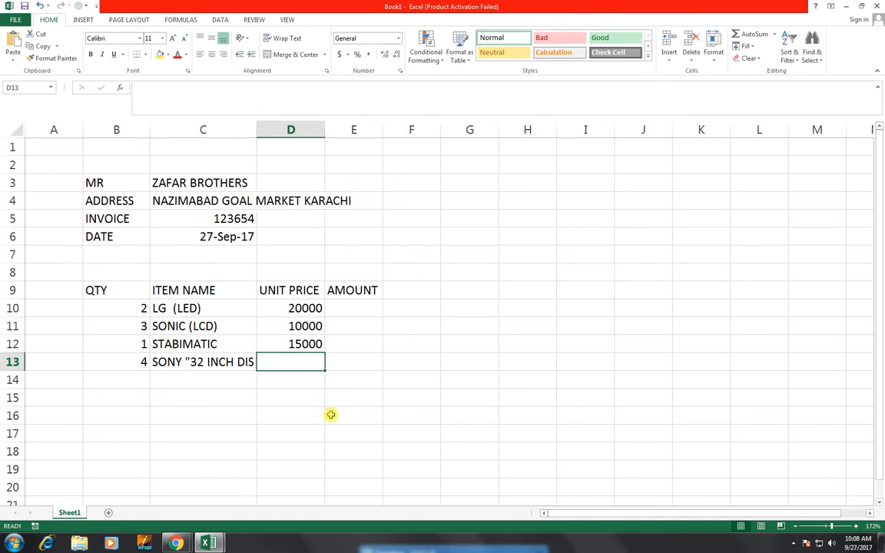
{"action": "type", "text": "50000"}
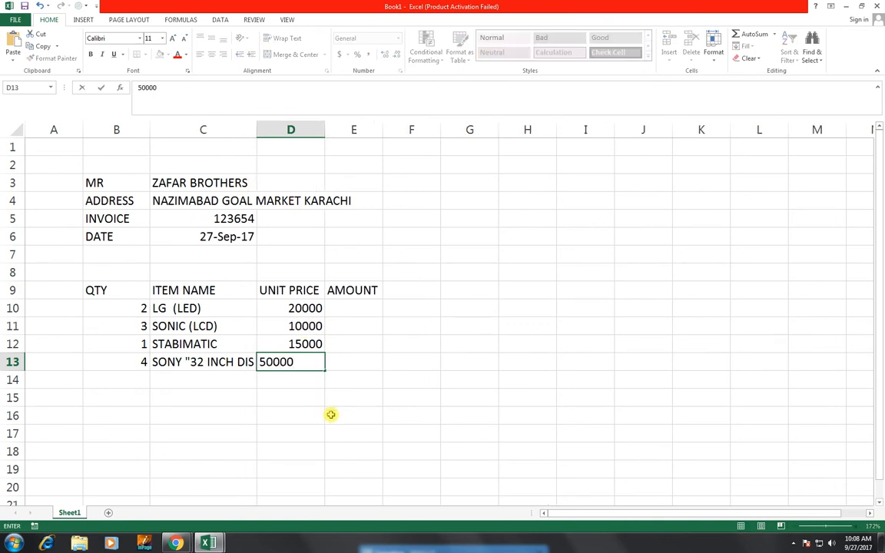
{"action": "key", "text": "Return"}
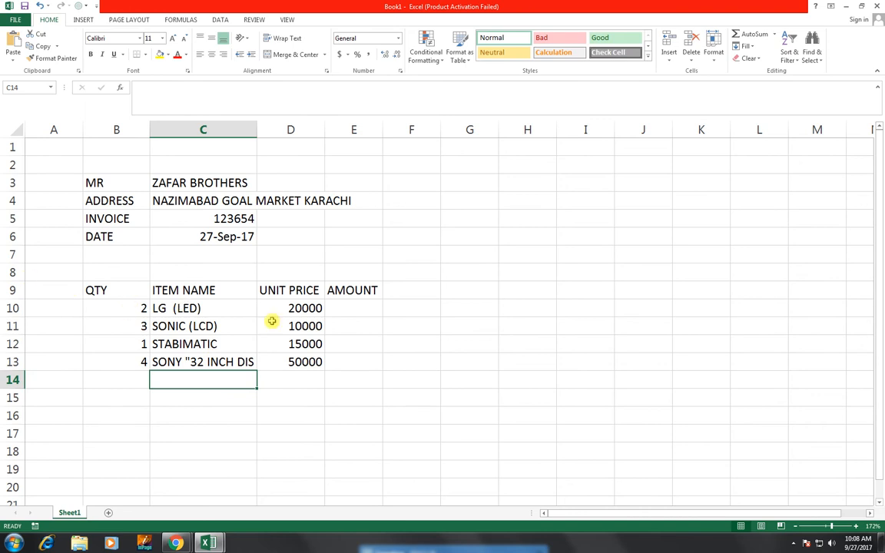
Calculate the first item's amount in cell E10 with the formula =D10*B10
{"action": "left_click", "coordinate": [344, 313]}
{"action": "type", "text": "="}
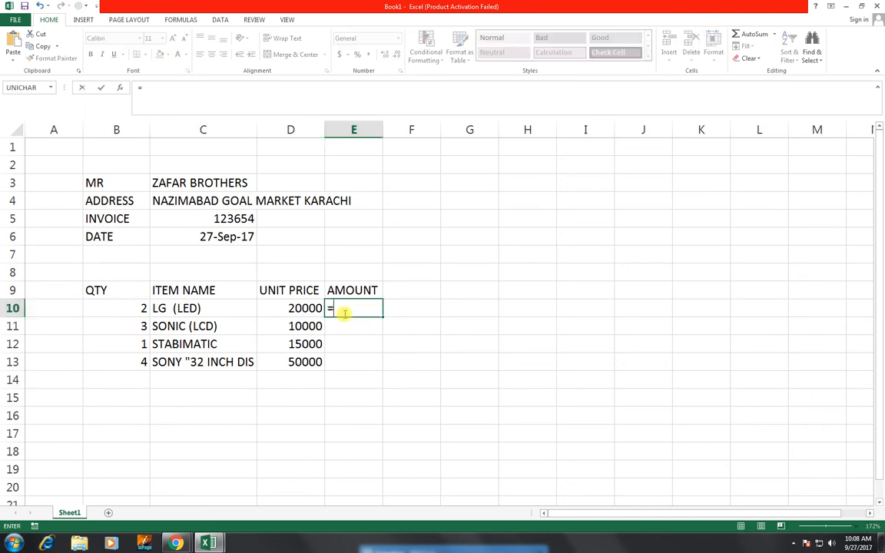
{"action": "key", "text": "Left"}
{"action": "key", "text": "Left"}
{"action": "key", "text": "Left"}
{"action": "key", "text": "Left"}
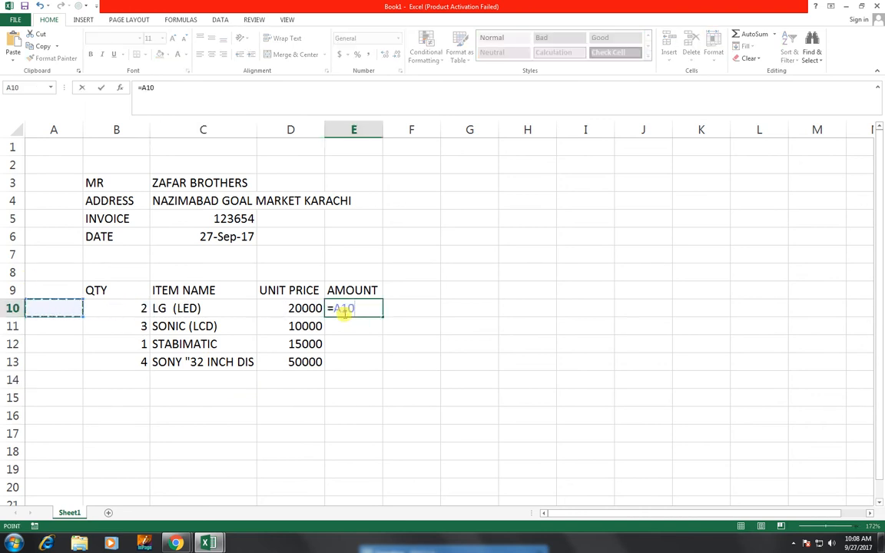
{"action": "key", "text": "Right"}
{"action": "key", "text": "Right"}
{"action": "key", "text": "Right"}
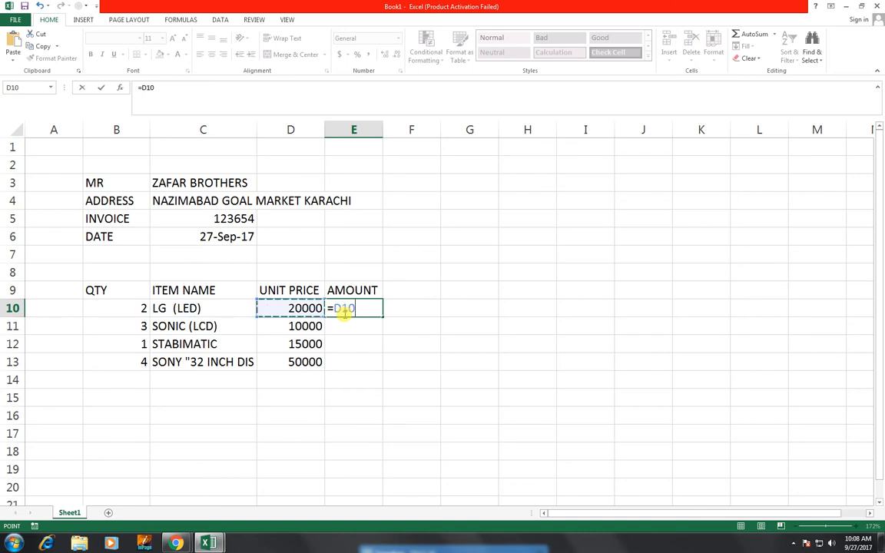
{"action": "type", "text": "*"}
{"action": "key", "text": "Left"}
{"action": "key", "text": "Left"}
{"action": "key", "text": "Left"}
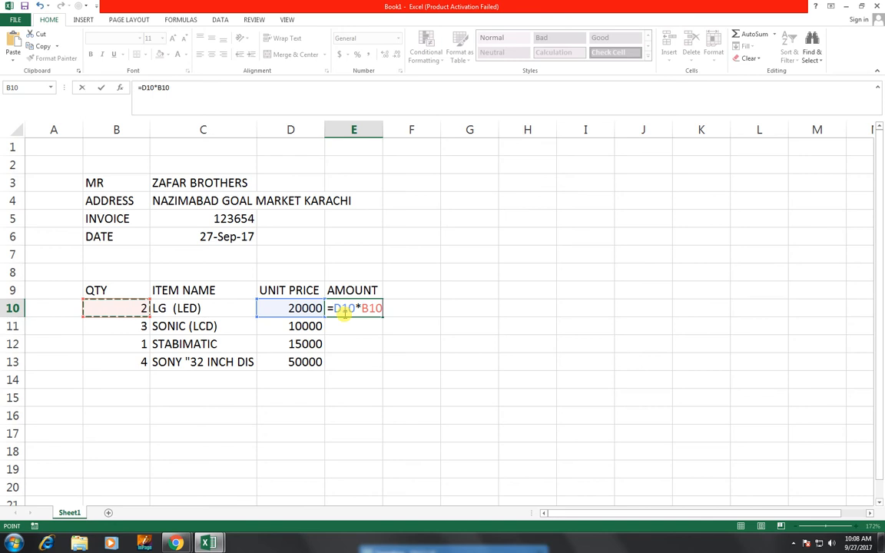
{"action": "key", "text": "Return"}
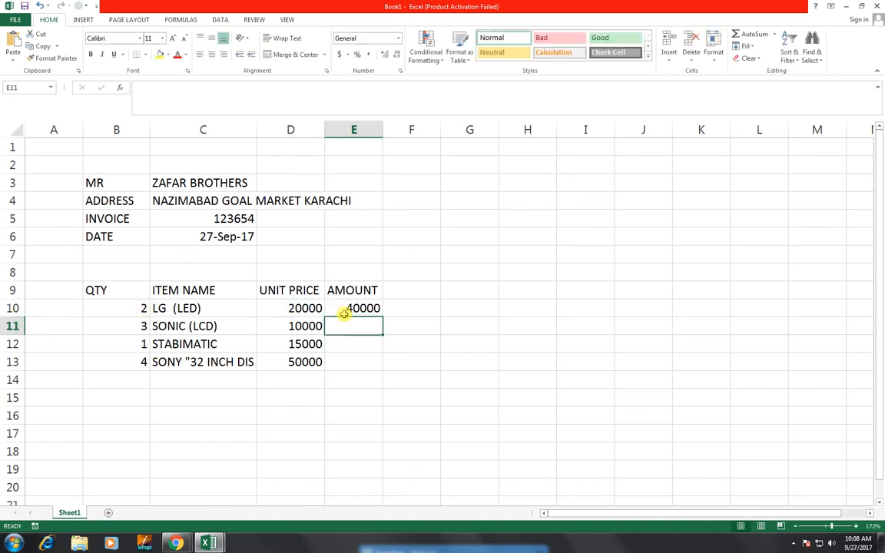
{"action": "left_click", "coordinate": [345, 311]}
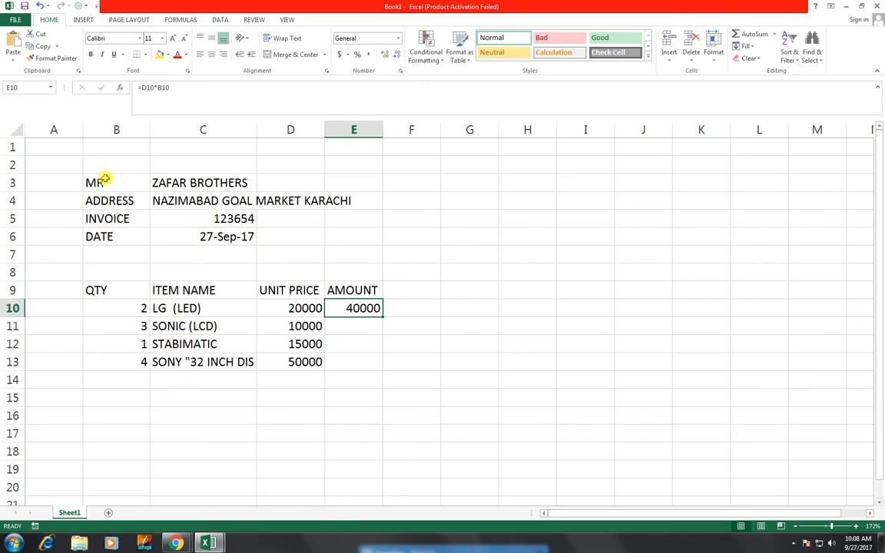
Put a thick box border around the invoice area B3:E20
{"action": "left_click_drag", "start_coordinate": [102, 180], "coordinate": [357, 487]}
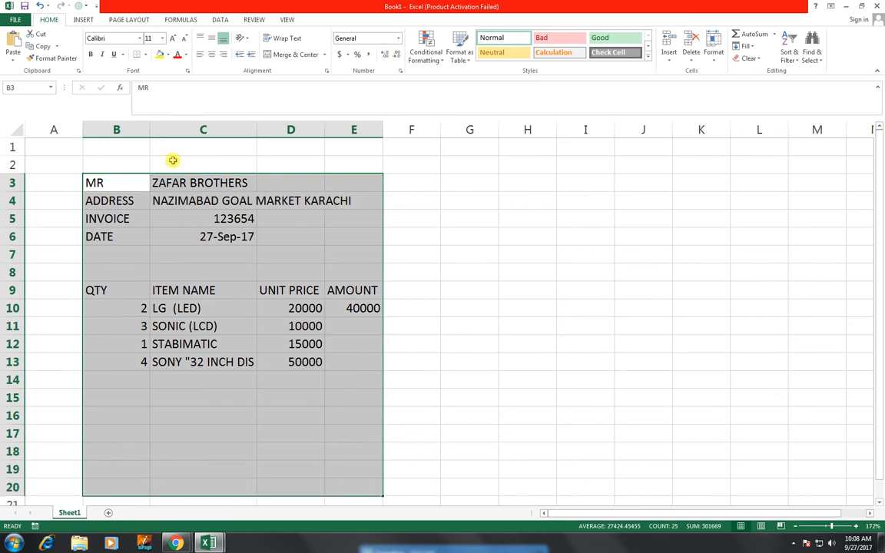
{"action": "left_click", "coordinate": [145, 54]}
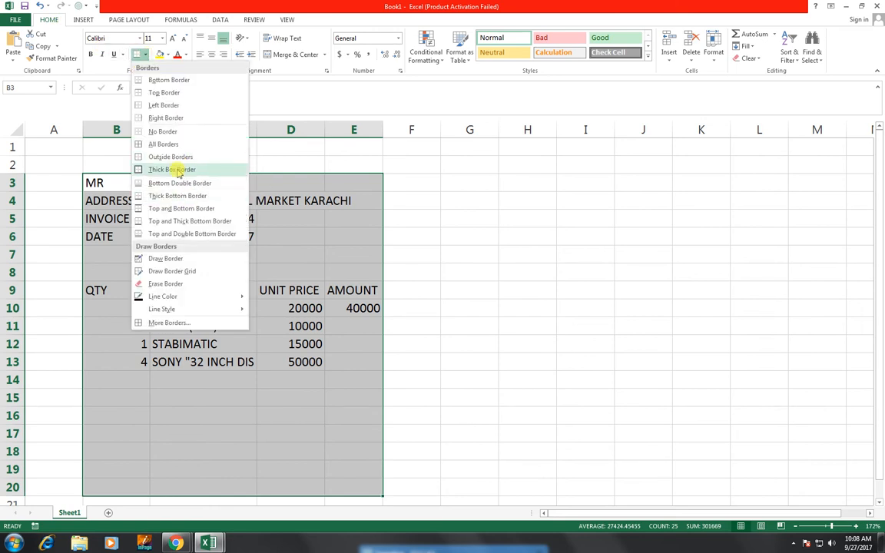
{"action": "left_click", "coordinate": [177, 170]}
{"action": "left_click", "coordinate": [203, 197]}
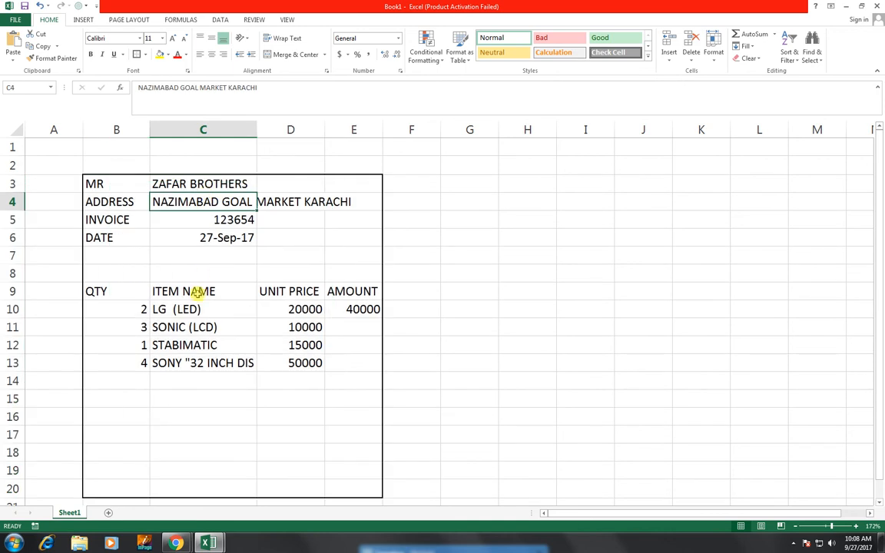
Centre the item table's header cells B9:E9 and give them a black fill with white text
{"action": "left_click_drag", "start_coordinate": [116, 292], "coordinate": [339, 295]}
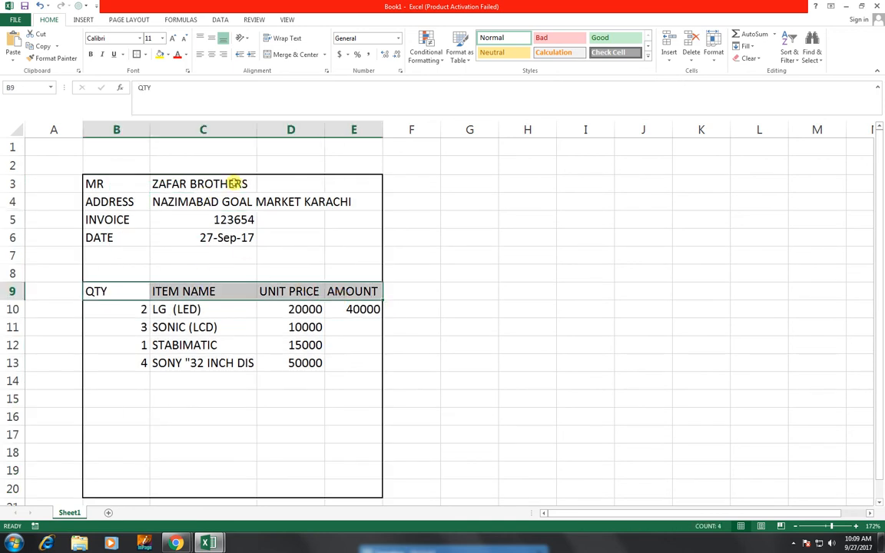
{"action": "left_click", "coordinate": [212, 54]}
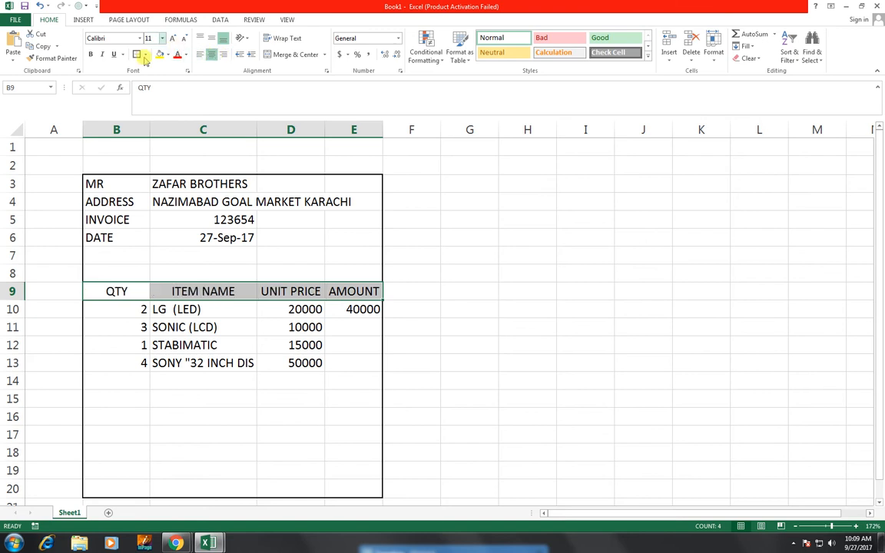
{"action": "left_click", "coordinate": [169, 59]}
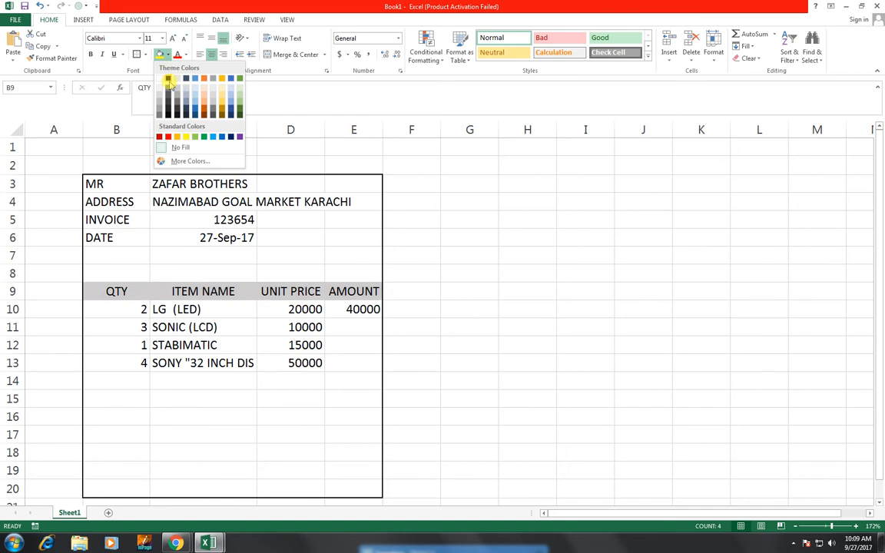
{"action": "left_click", "coordinate": [175, 82]}
{"action": "left_click", "coordinate": [185, 55]}
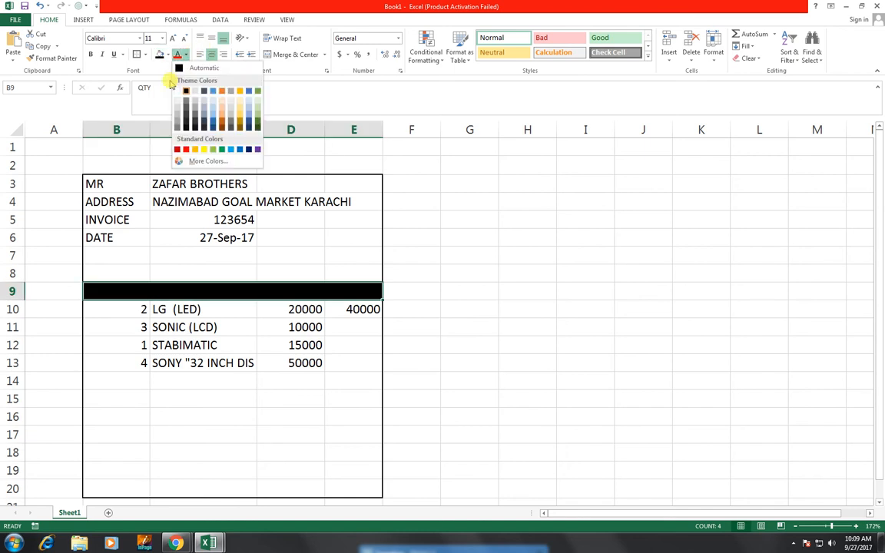
{"action": "left_click", "coordinate": [180, 90]}
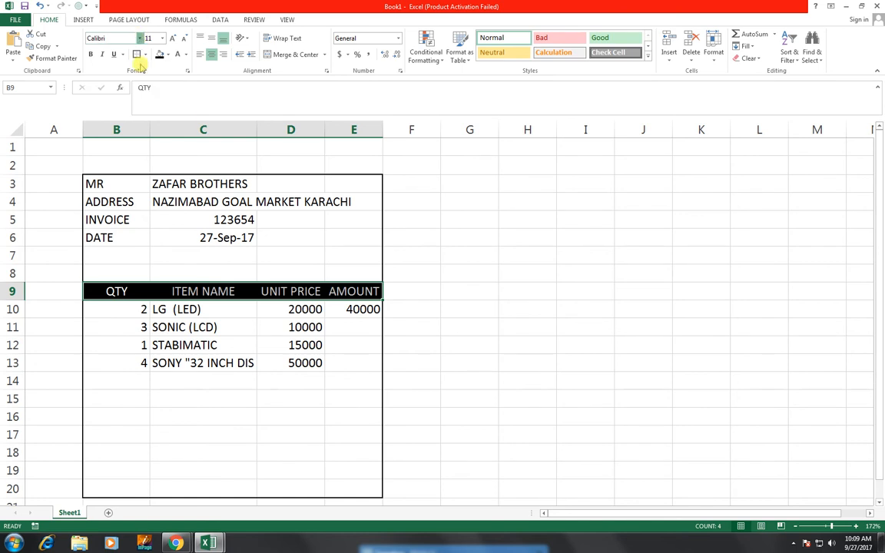
Set the header cells B9:E9 to bold Arial size 9 and widen column E slightly
{"action": "left_click", "coordinate": [139, 38]}
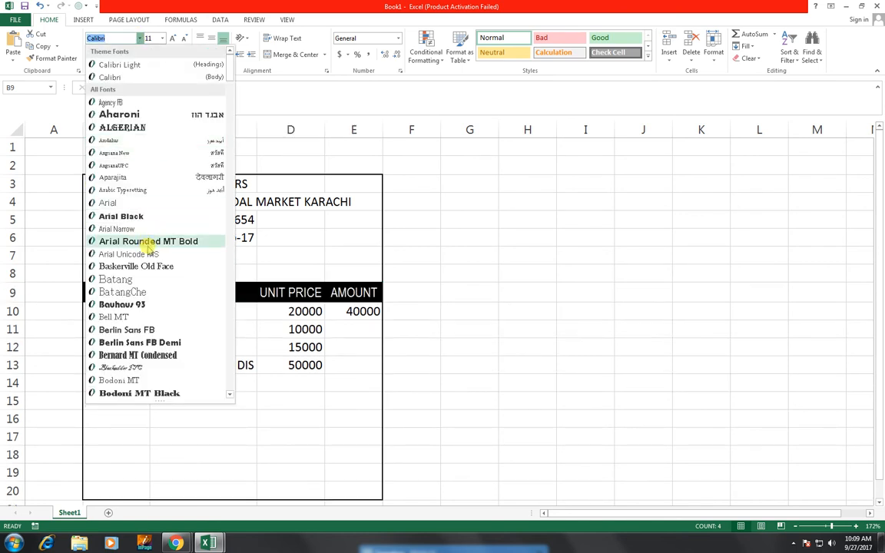
{"action": "left_click", "coordinate": [144, 203]}
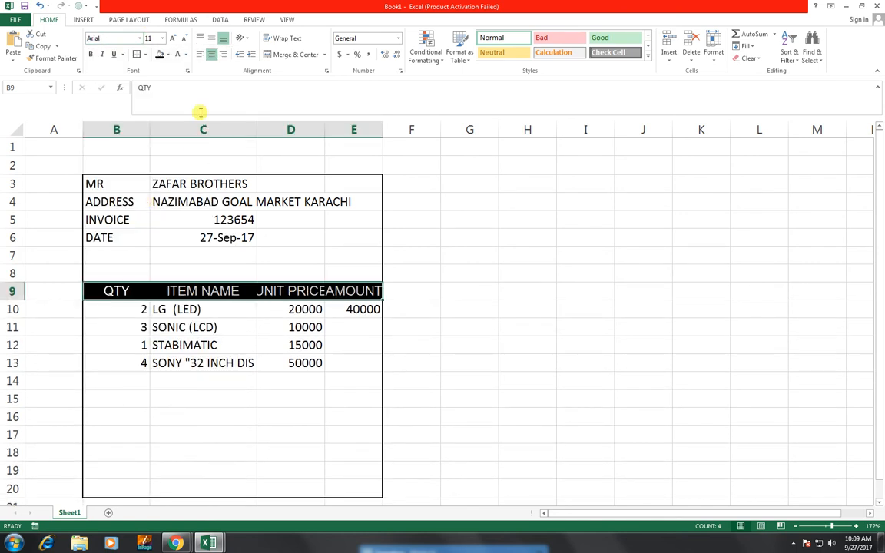
{"action": "left_click", "coordinate": [185, 39]}
{"action": "left_click", "coordinate": [185, 39]}
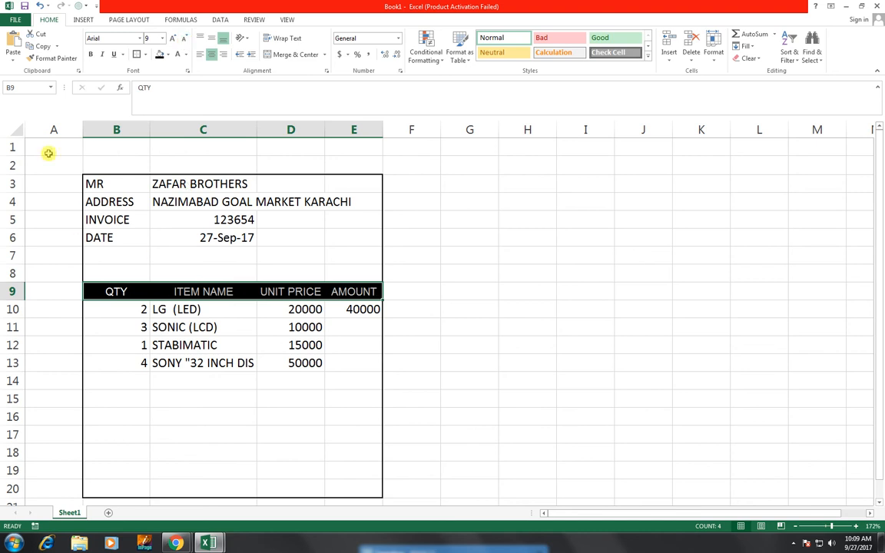
{"action": "left_click", "coordinate": [90, 55]}
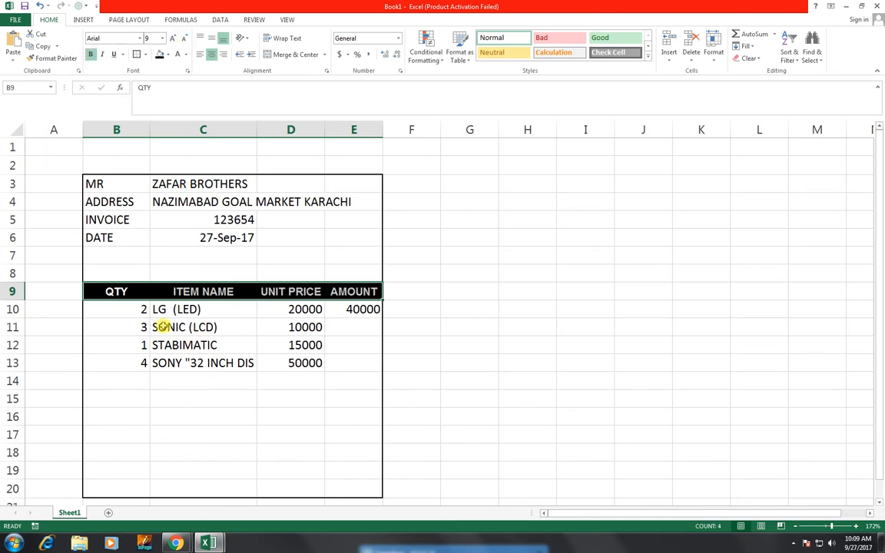
{"action": "left_click_drag", "start_coordinate": [383, 129], "coordinate": [388, 129]}
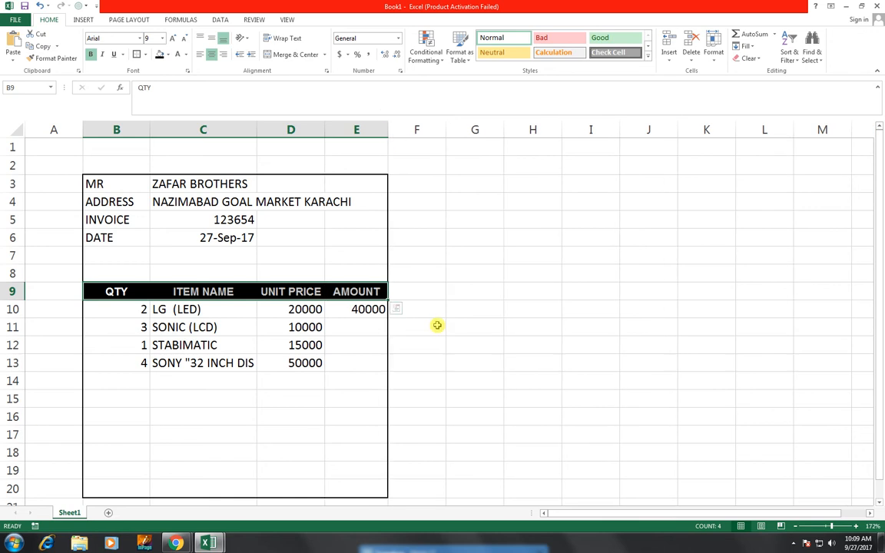
Merge and centre the empty cells B7:E7 above the item table
{"action": "left_click", "coordinate": [123, 309]}
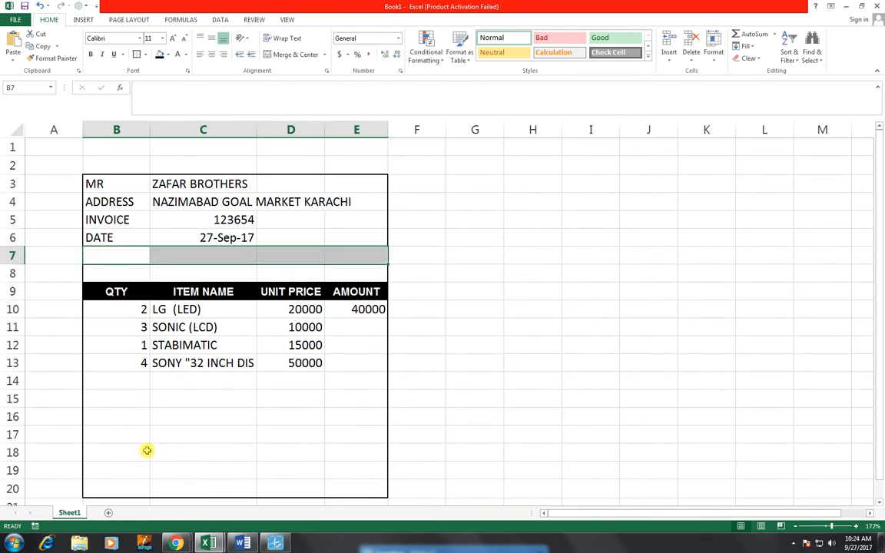
{"action": "left_click", "coordinate": [125, 257]}
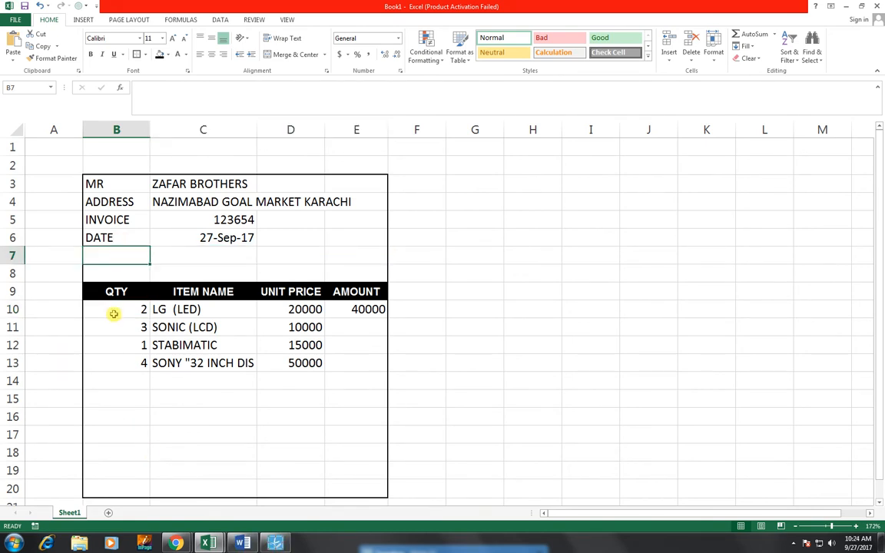
{"action": "left_click", "coordinate": [115, 313]}
{"action": "left_click_drag", "start_coordinate": [118, 256], "coordinate": [338, 257]}
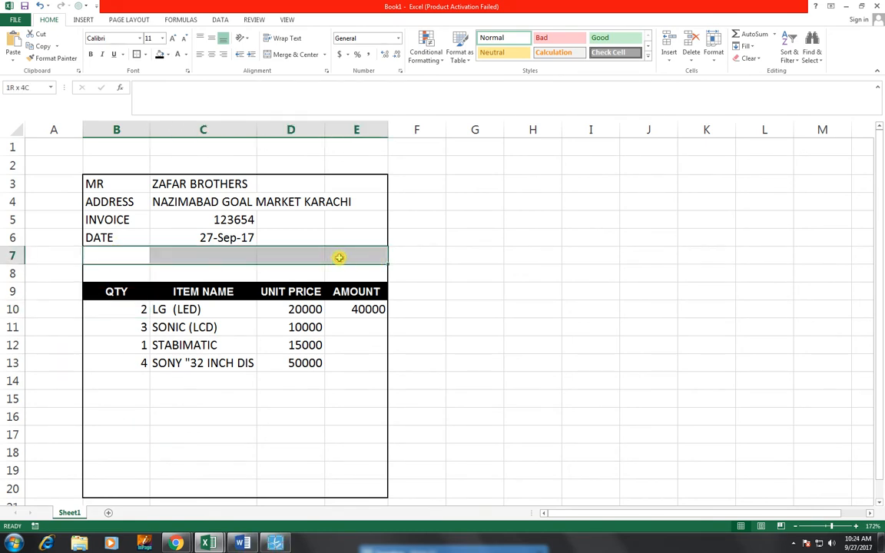
{"action": "left_click", "coordinate": [293, 55]}
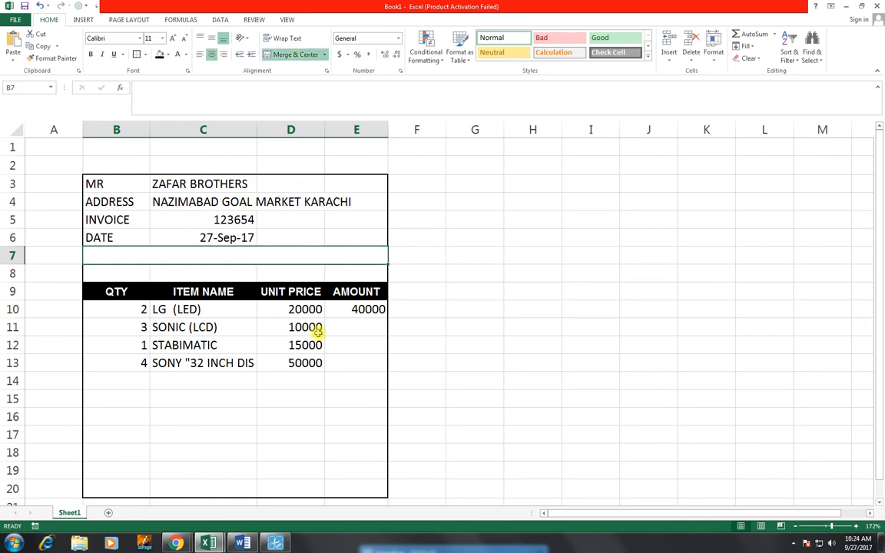
Enter the heading EQUIPMENT DETAILS in the merged cell B7:E7
{"action": "key", "text": "ctrl+v"}
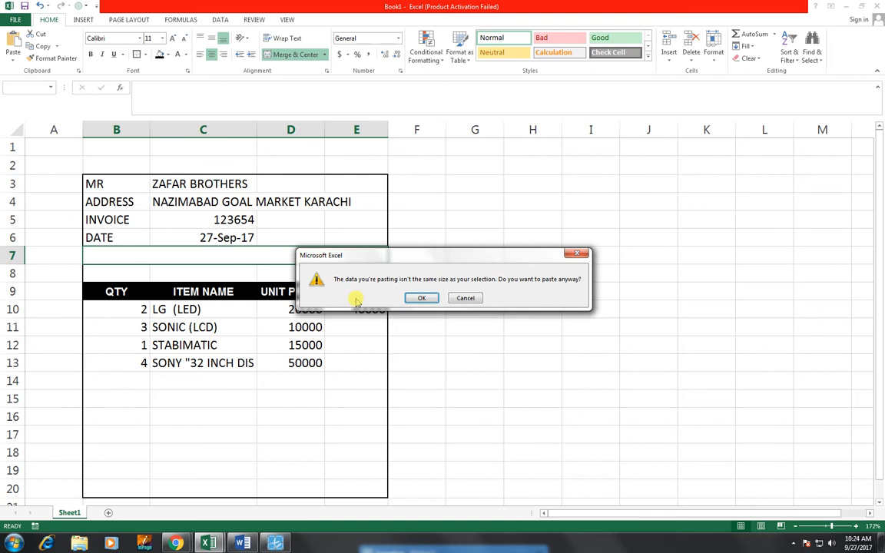
{"action": "left_click", "coordinate": [463, 299]}
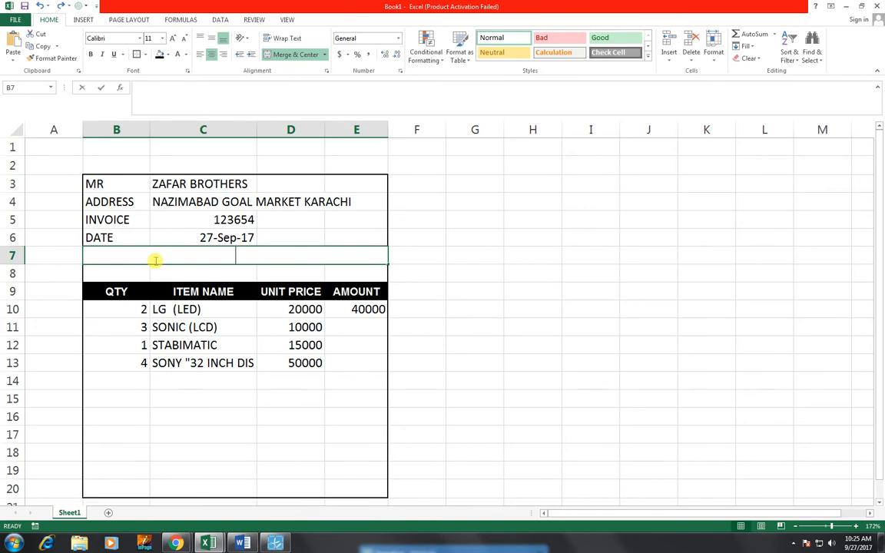
{"action": "type", "text": "e"}
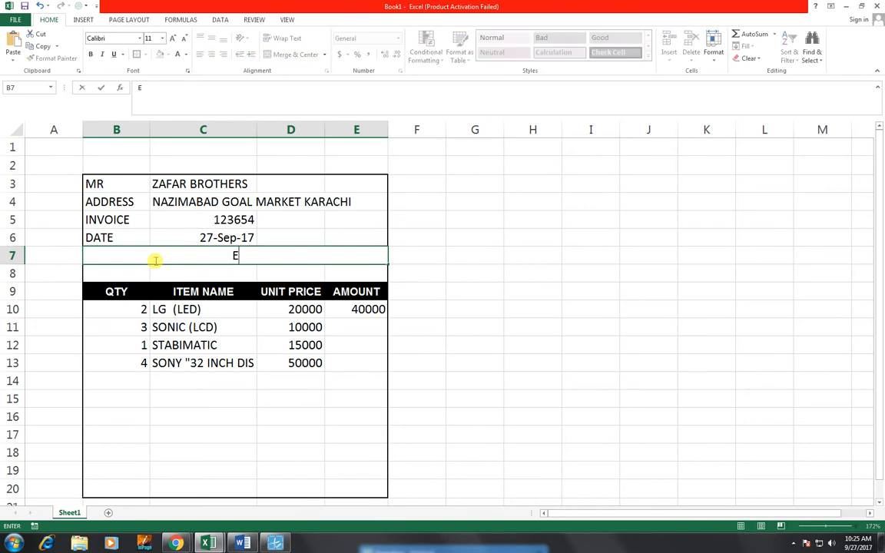
{"action": "type", "text": "qu"}
{"action": "key", "text": "BackSpace"}
{"action": "key", "text": "BackSpace"}
{"action": "type", "text": "UIPMENT"}
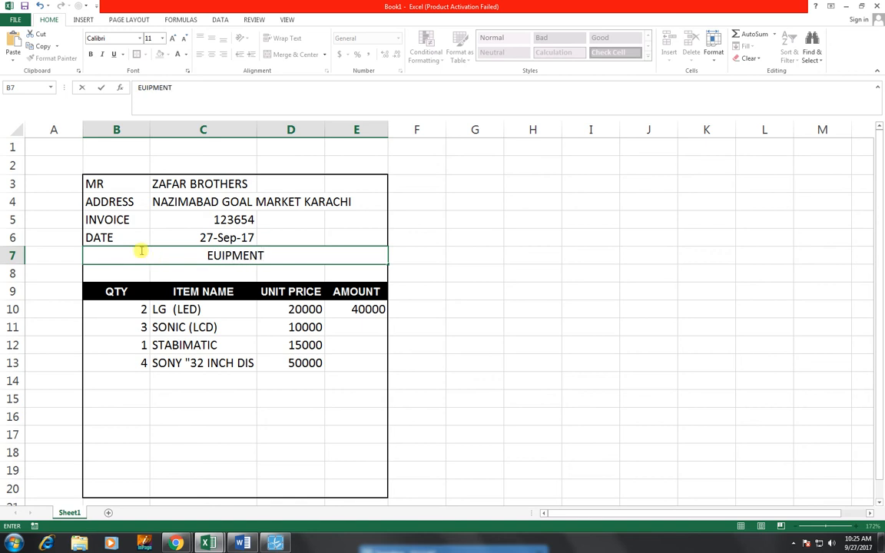
{"action": "left_click", "coordinate": [215, 255]}
{"action": "type", "text": "Q"}
{"action": "left_click", "coordinate": [281, 256]}
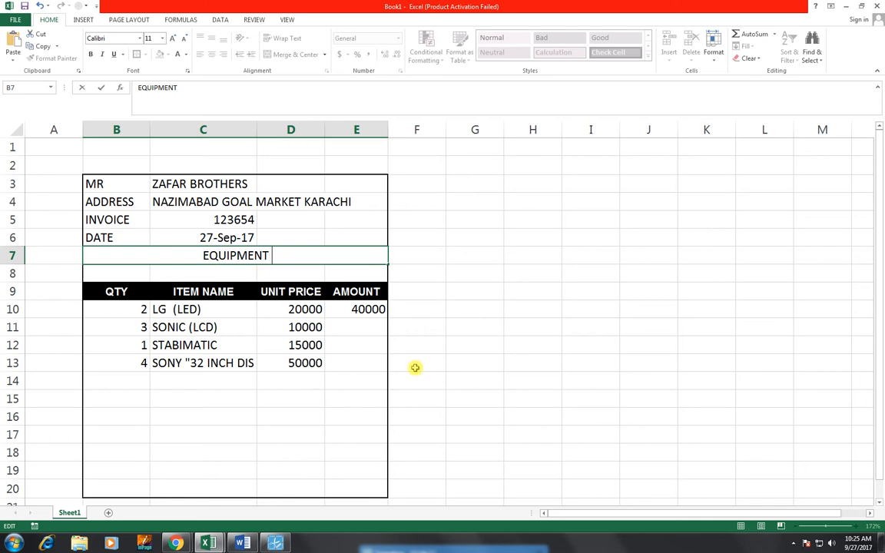
{"action": "type", "text": "DETAILS"}
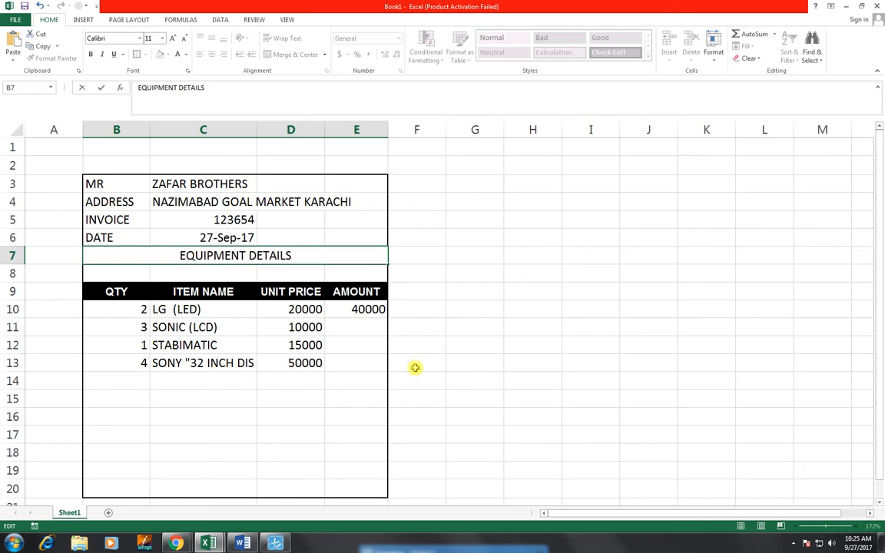
{"action": "left_click", "coordinate": [451, 344]}
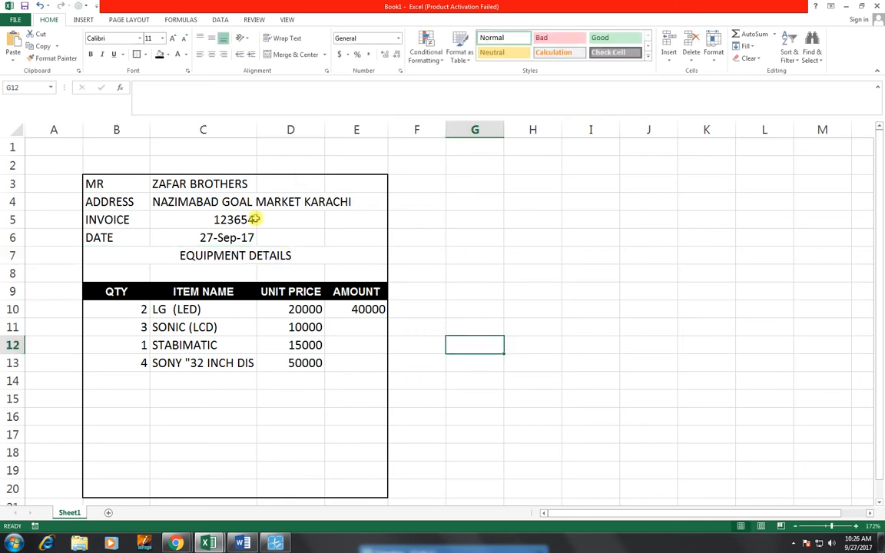
Give the merged EQUIPMENT DETAILS heading in row 7 a dark blue fill with white text
{"action": "left_click", "coordinate": [265, 254]}
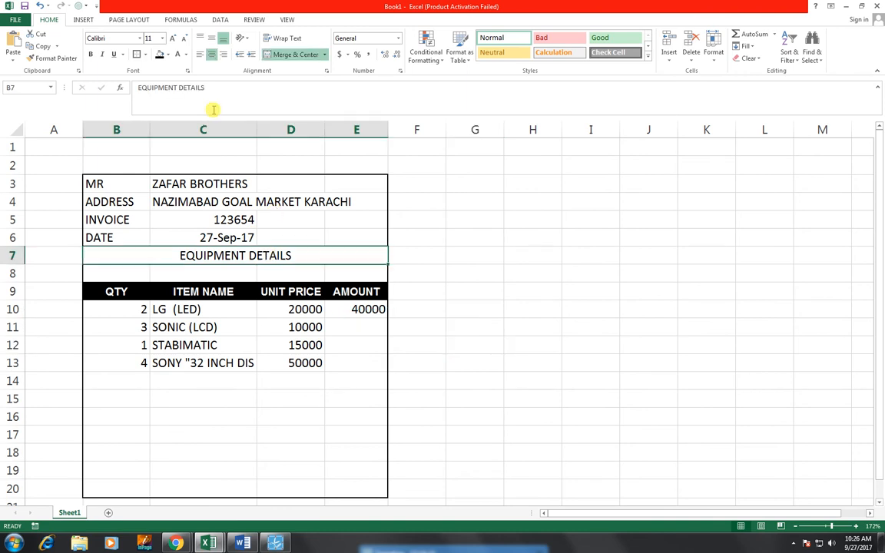
{"action": "left_click", "coordinate": [166, 55]}
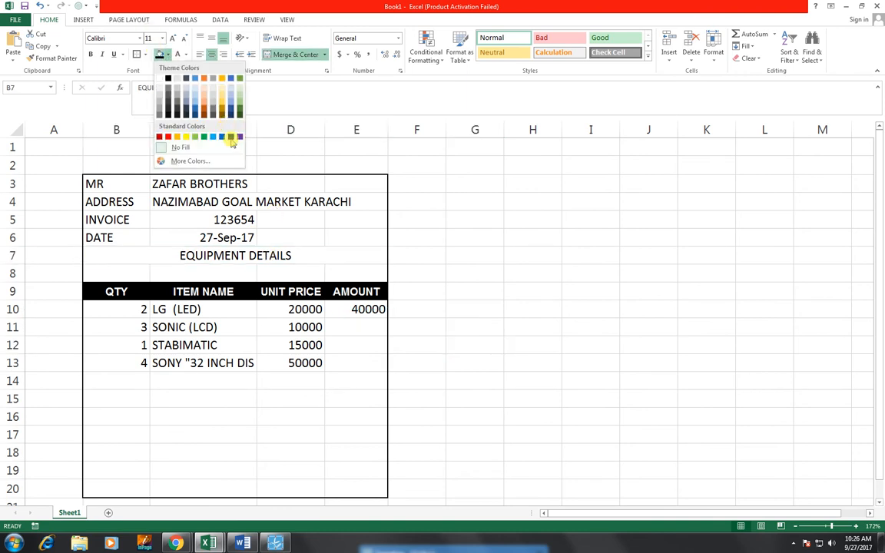
{"action": "left_click", "coordinate": [231, 136]}
{"action": "left_click", "coordinate": [178, 55]}
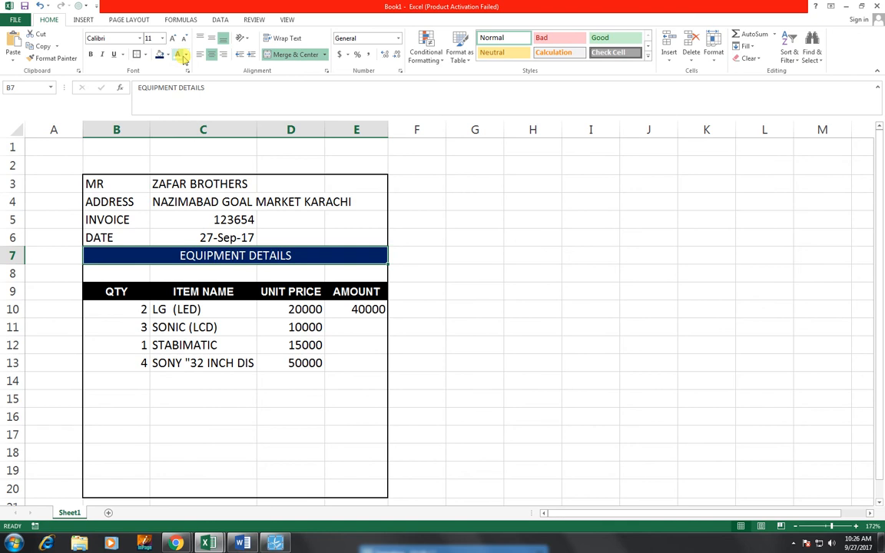
{"action": "left_click", "coordinate": [312, 347]}
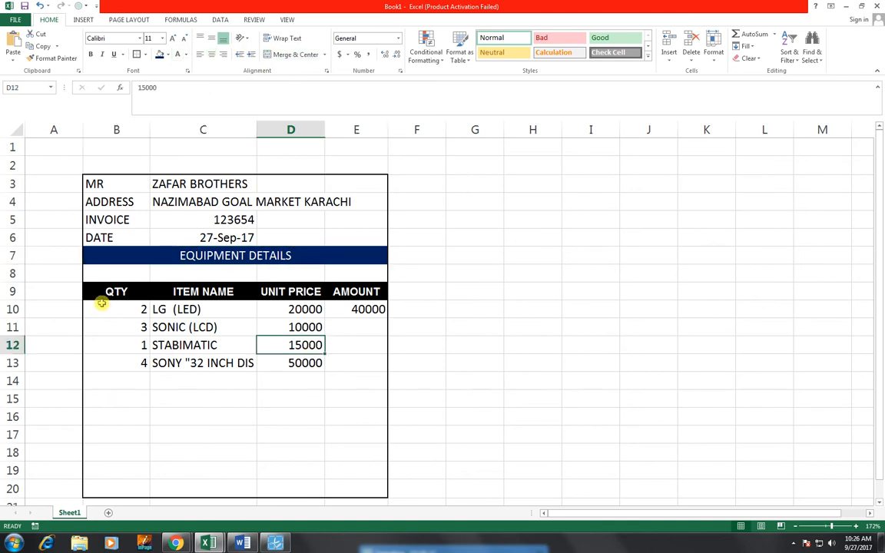
Apply all borders to the item table cells B10:E20
{"action": "left_click_drag", "start_coordinate": [102, 311], "coordinate": [343, 483]}
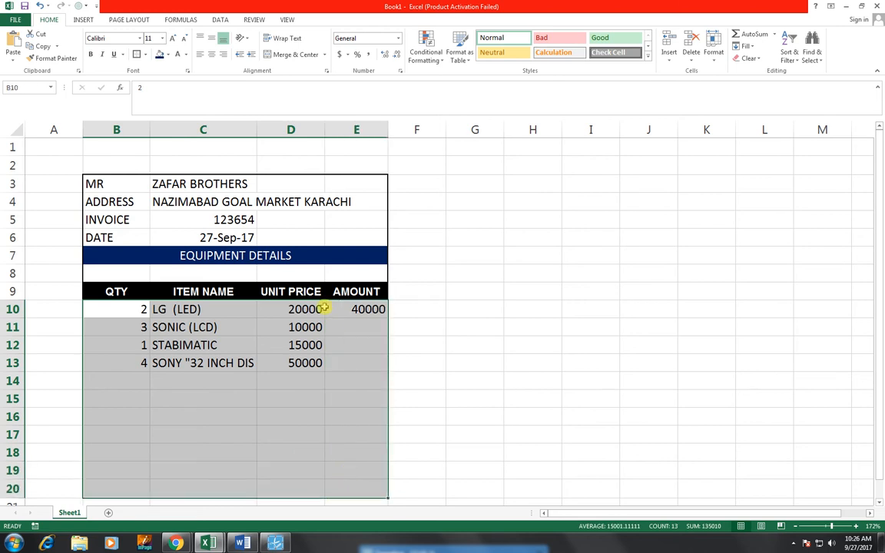
{"action": "left_click", "coordinate": [143, 55]}
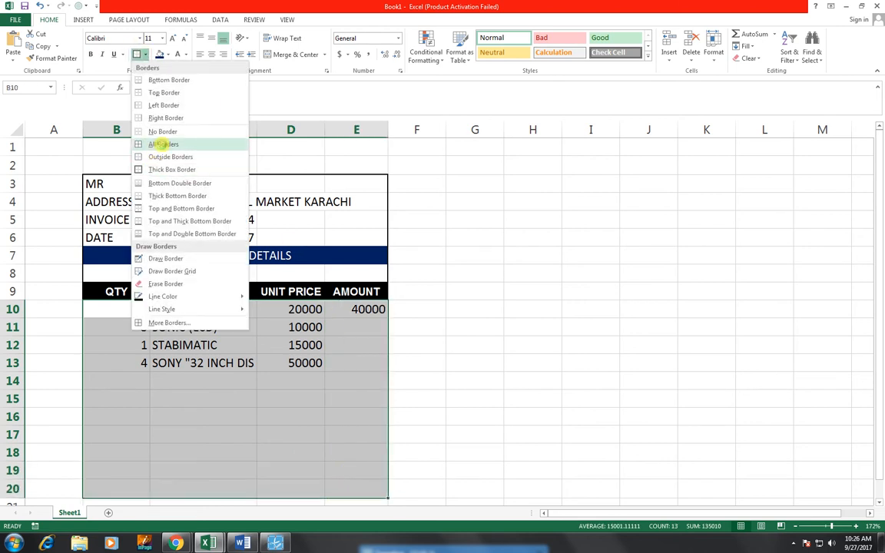
{"action": "left_click", "coordinate": [156, 144]}
{"action": "left_click", "coordinate": [512, 382]}
{"action": "left_click", "coordinate": [349, 321]}
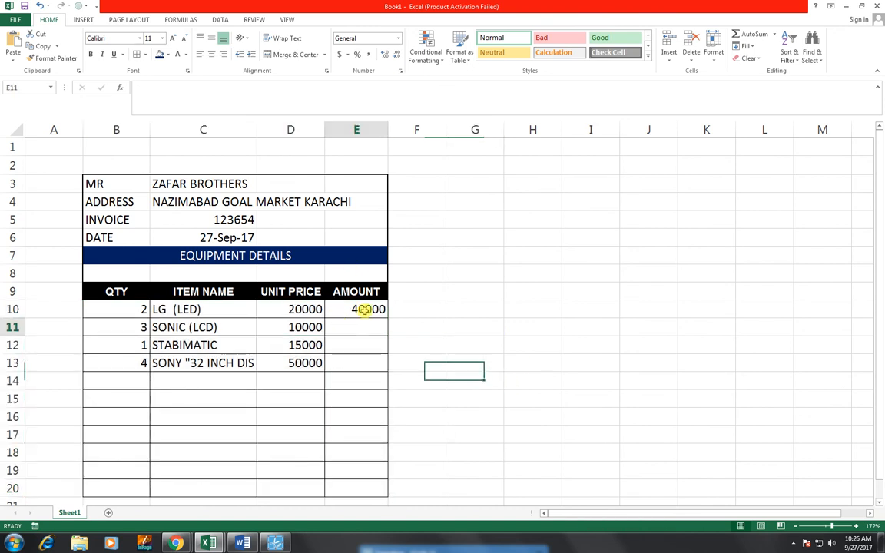
Clear E10, re-enter its amount formula as =D10*B10, and fill it down to E17
{"action": "left_click", "coordinate": [365, 309]}
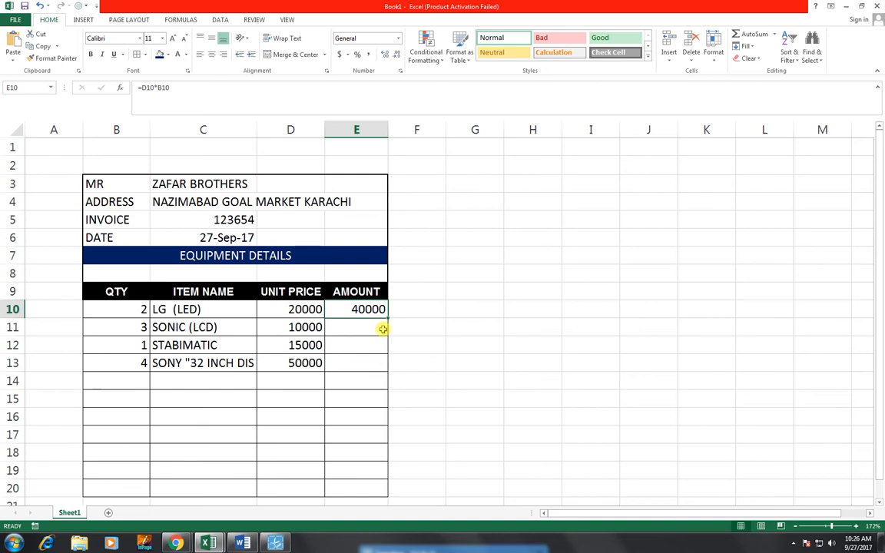
{"action": "key", "text": "Delete"}
{"action": "type", "text": "="}
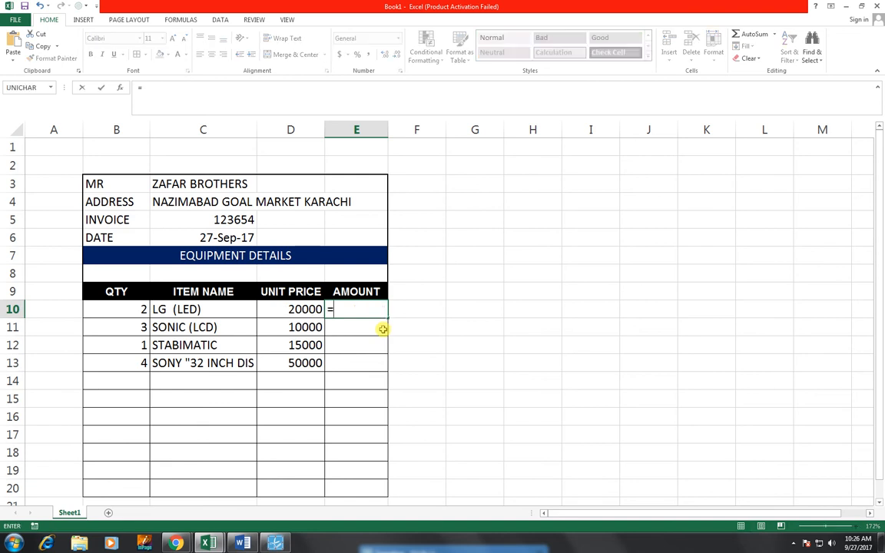
{"action": "key", "text": "Left"}
{"action": "type", "text": "*"}
{"action": "key", "text": "Left"}
{"action": "key", "text": "Left"}
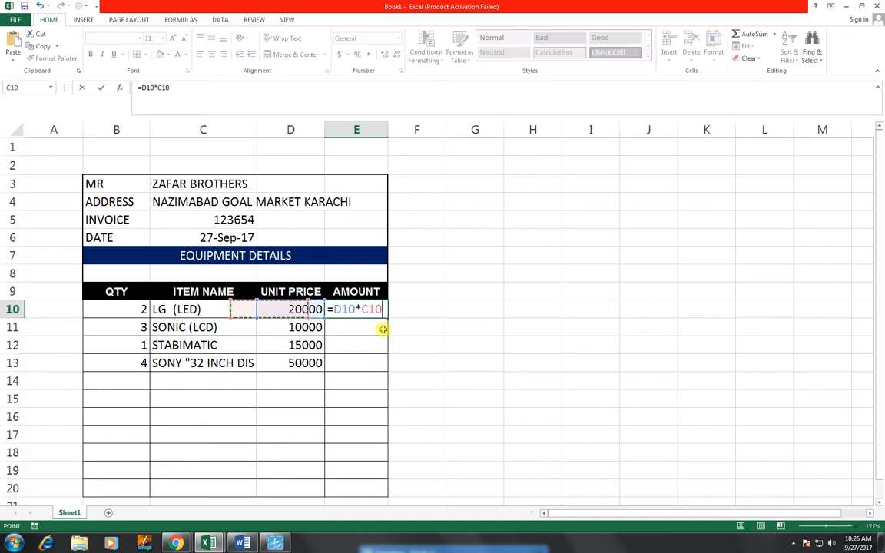
{"action": "key", "text": "ctrl+Return"}
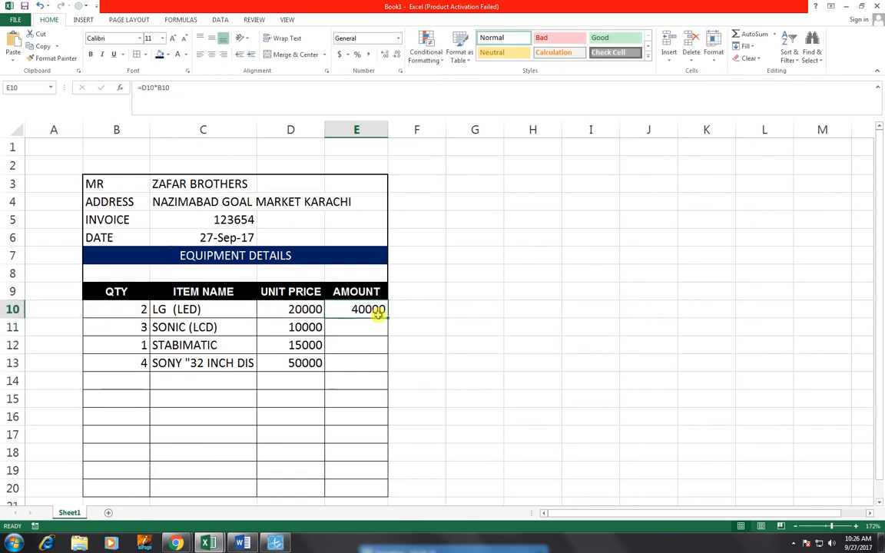
{"action": "mouse_move", "coordinate": [387, 316]}
{"action": "left_mouse_down"}
{"action": "mouse_move", "coordinate": [375, 454]}
{"action": "mouse_move", "coordinate": [377, 443]}
{"action": "left_mouse_up"}
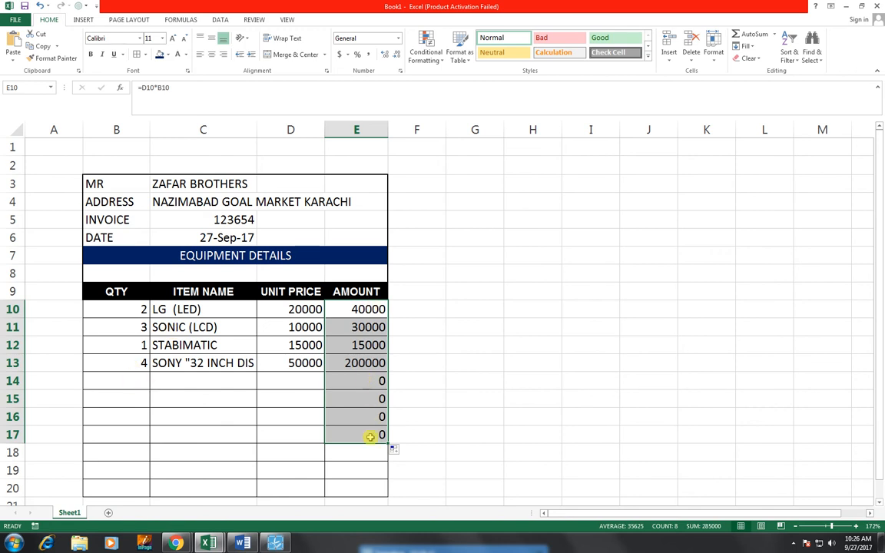
Enter the label TOTAL in cell D18 below the unit prices
{"action": "left_click", "coordinate": [260, 459]}
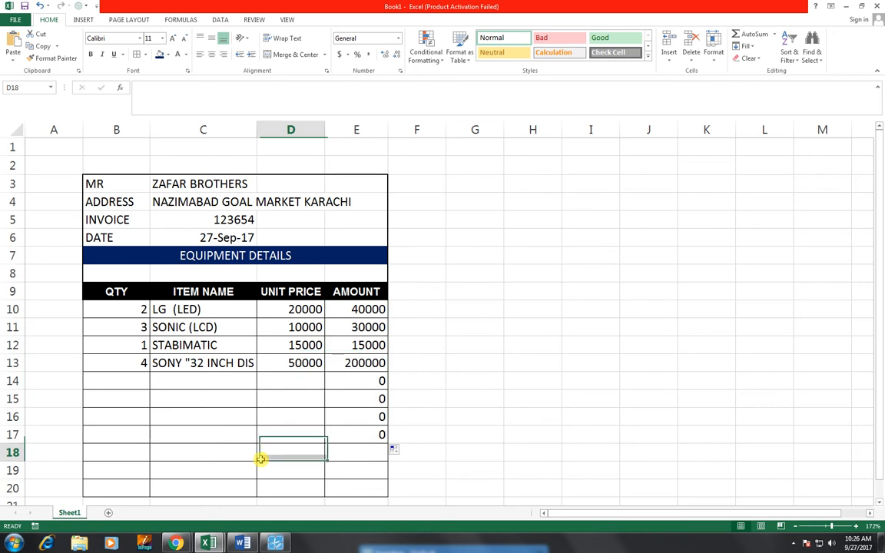
{"action": "type", "text": "TOTAL"}
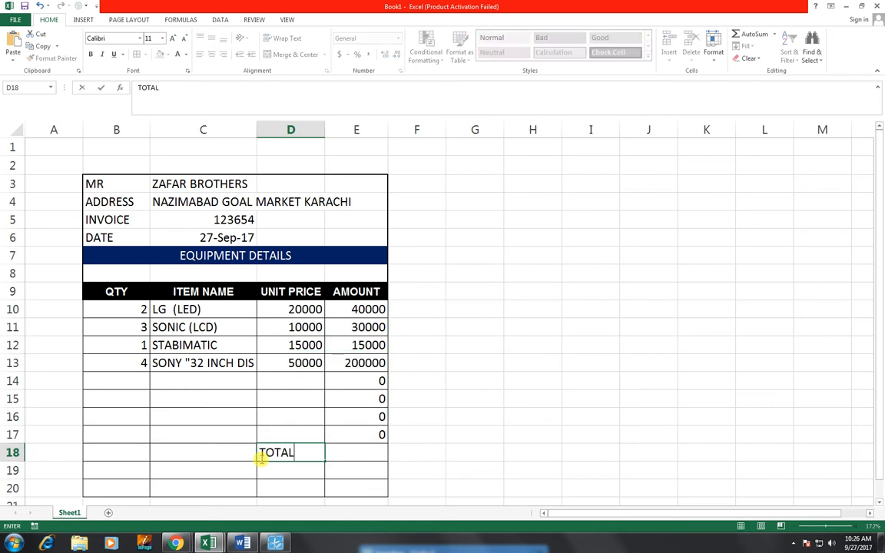
{"action": "key", "text": "Return"}
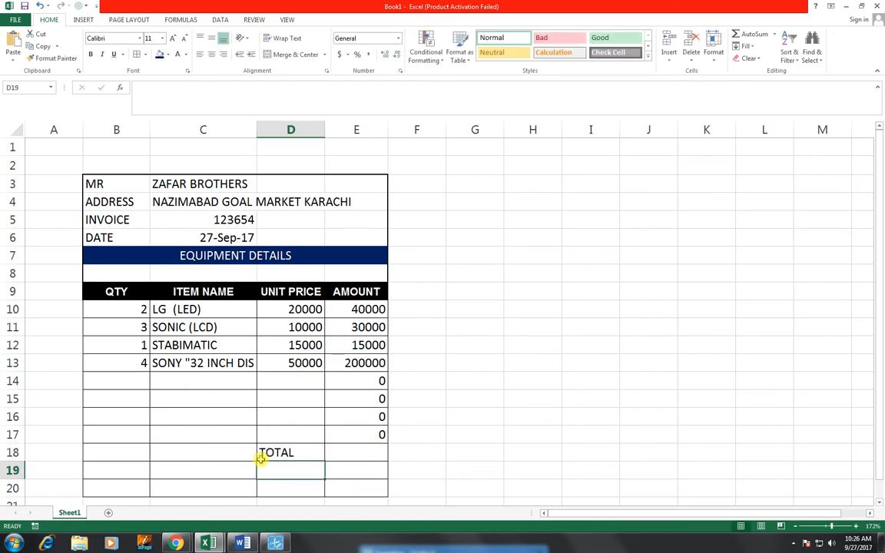
Enter the label TAX in cell C19 and the rate 15% in D19
{"action": "key", "text": "Left"}
{"action": "type", "text": "TA"}
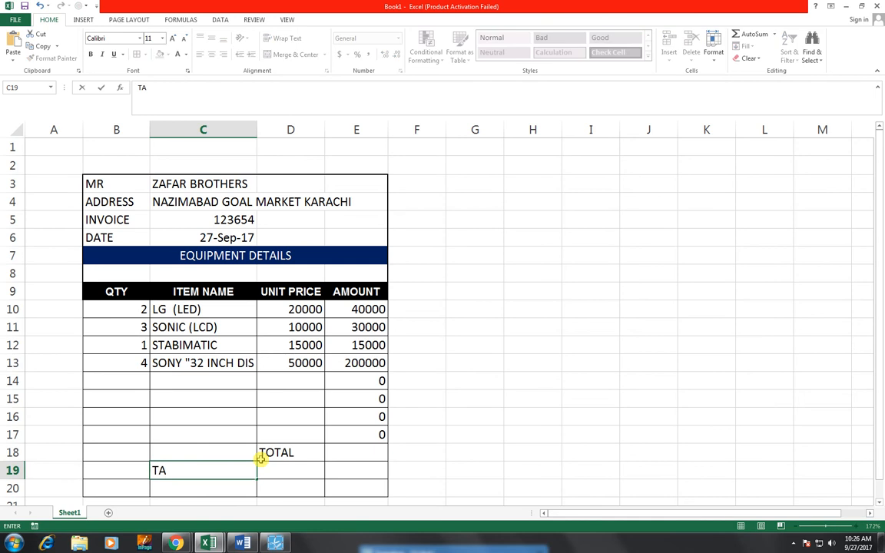
{"action": "type", "text": "X"}
{"action": "key", "text": "Tab"}
{"action": "type", "text": "15"}
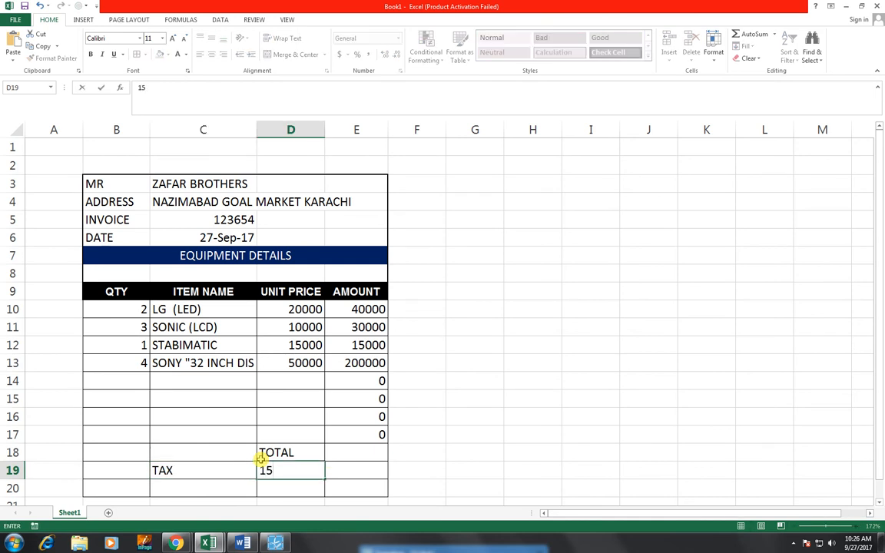
{"action": "key", "text": "Return"}
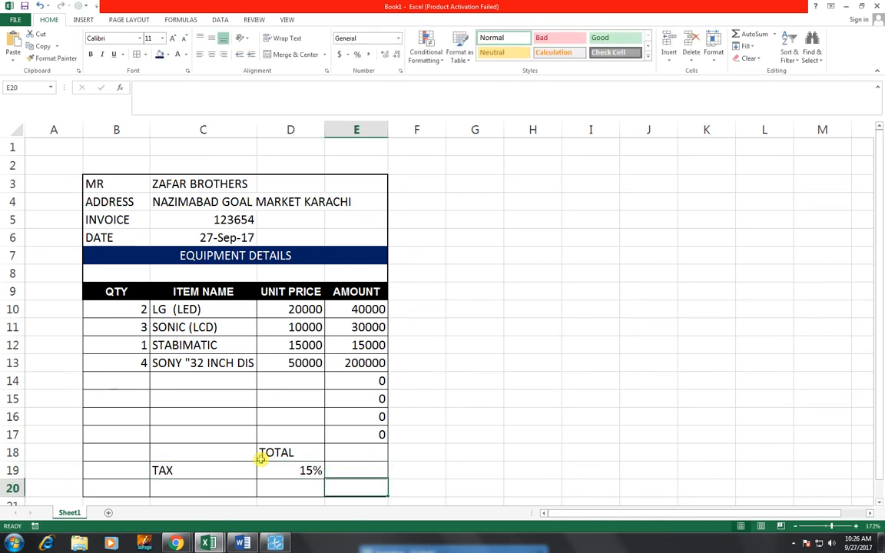
Enter the label NET AMOUNT in D20, then widen column D to fit it and narrow column C slightly
{"action": "type", "text": "NET AMOUNT"}
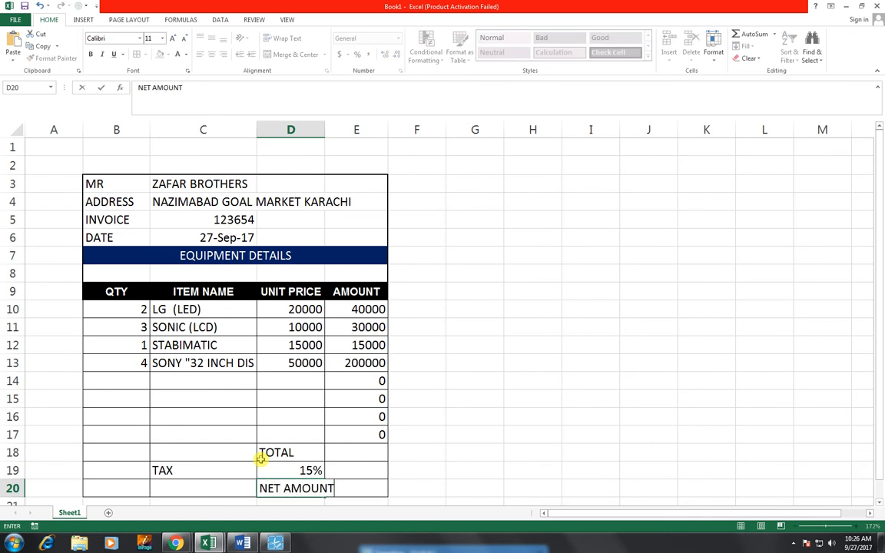
{"action": "key", "text": "Tab"}
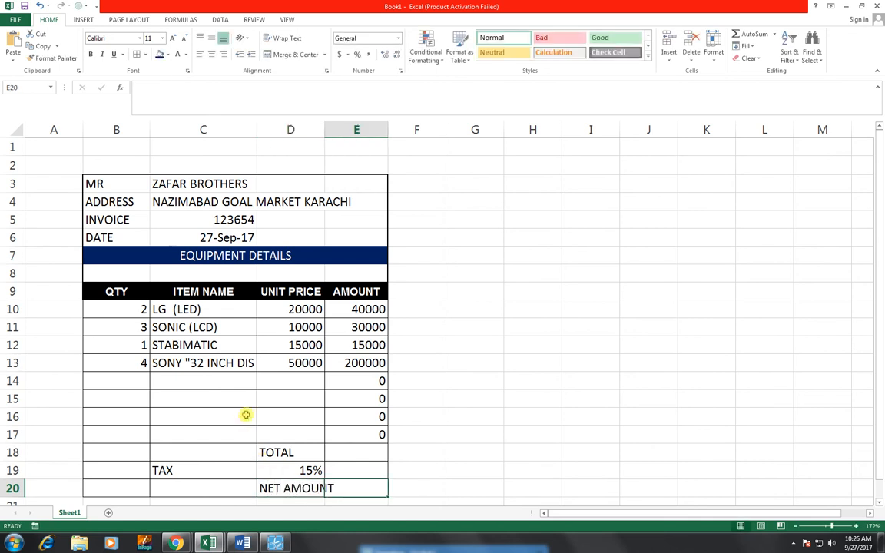
{"action": "left_click_drag", "start_coordinate": [326, 129], "coordinate": [339, 122]}
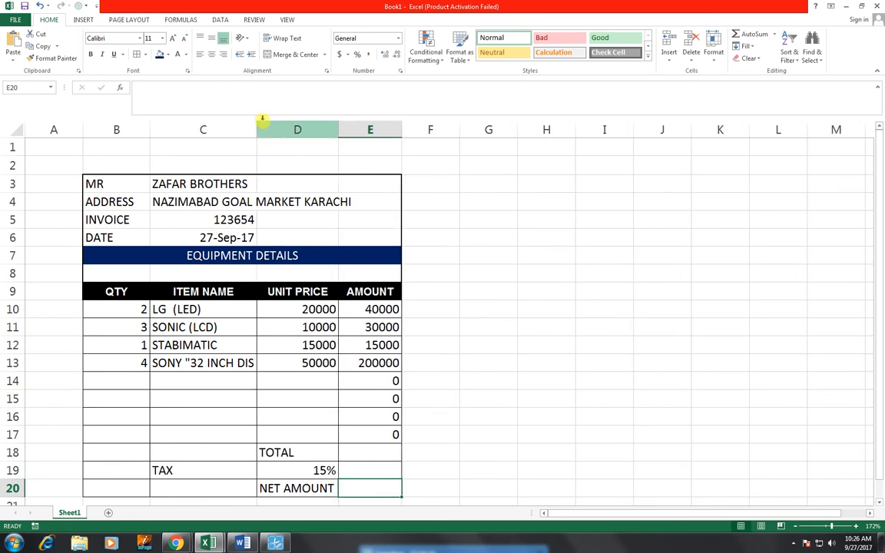
{"action": "left_click_drag", "start_coordinate": [256, 124], "coordinate": [254, 123]}
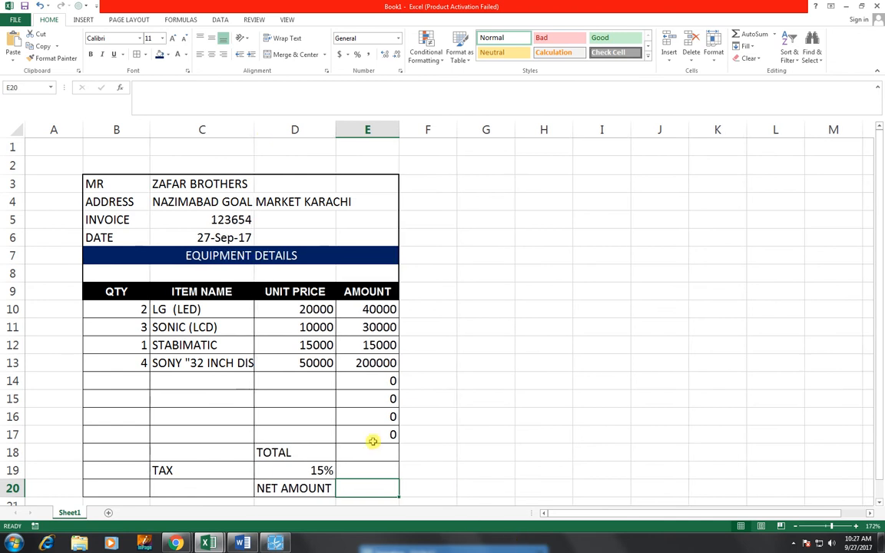
Give the TOTAL label cell D18 a black fill with white text
{"action": "left_click", "coordinate": [329, 469]}
{"action": "left_click", "coordinate": [281, 452]}
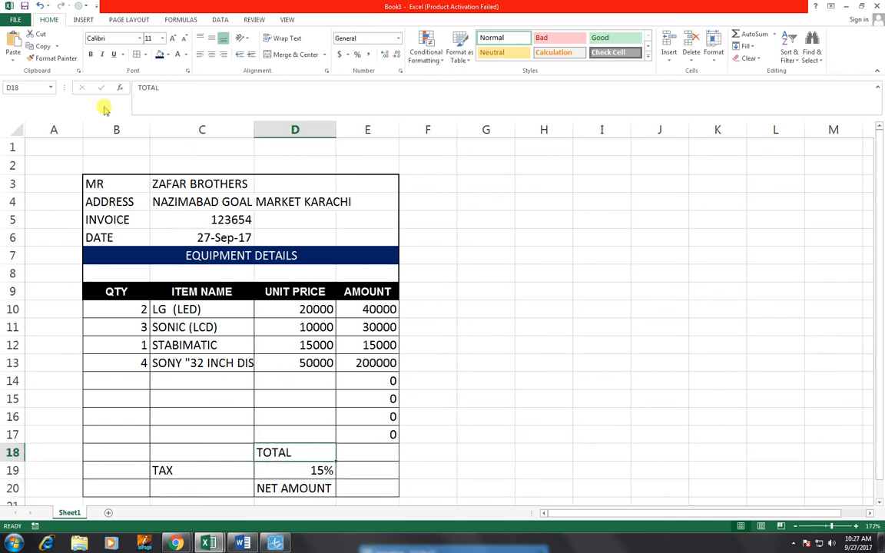
{"action": "left_click", "coordinate": [159, 55]}
{"action": "left_click", "coordinate": [177, 55]}
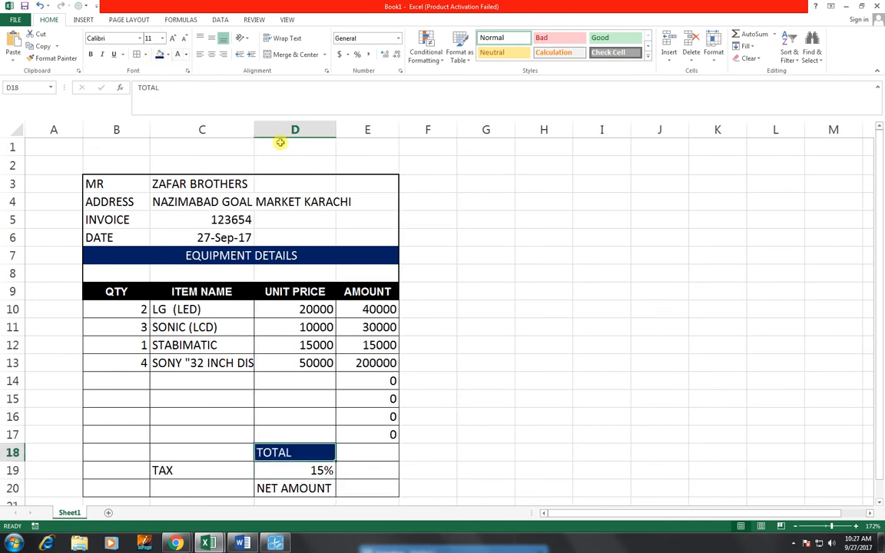
{"action": "left_click", "coordinate": [169, 56]}
{"action": "left_click", "coordinate": [153, 78]}
Total the item amounts in E18 with the formula =SUM(E10:E17)
{"action": "left_click", "coordinate": [379, 458]}
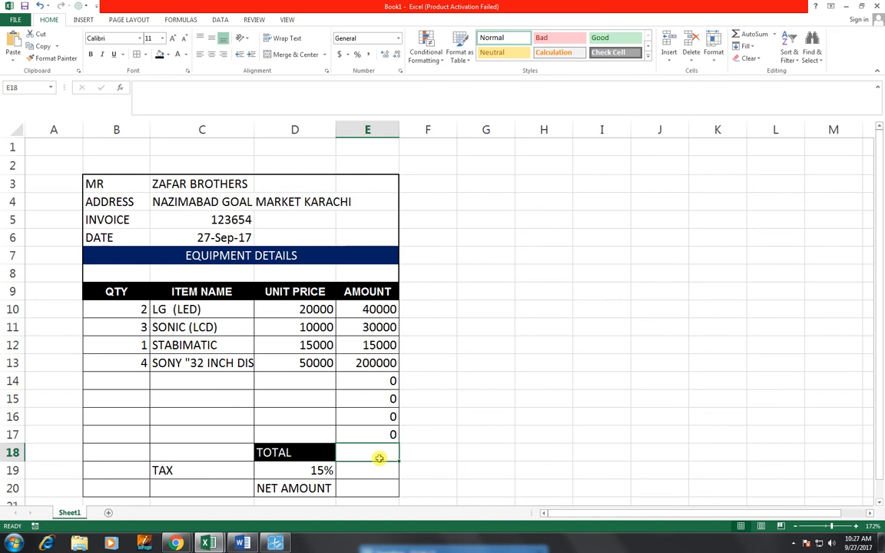
{"action": "type", "text": "=SUM("}
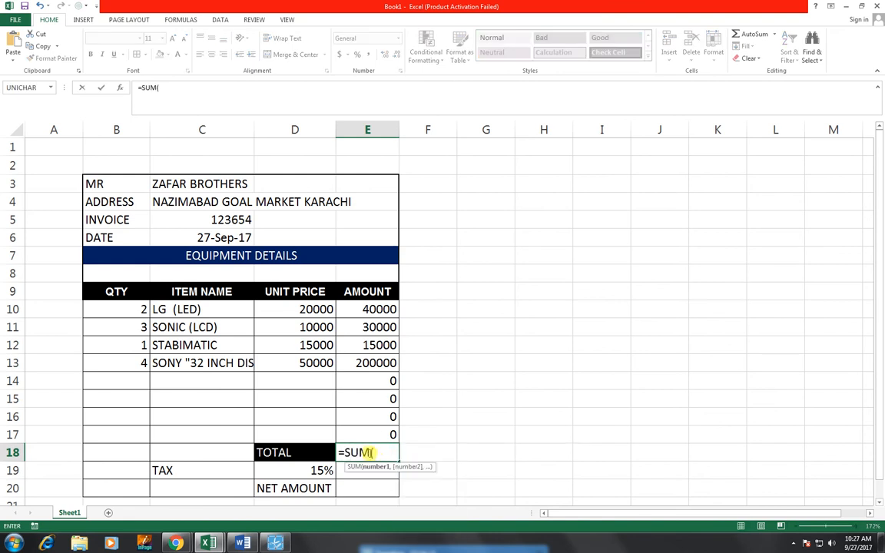
{"action": "left_click_drag", "start_coordinate": [371, 435], "coordinate": [370, 308]}
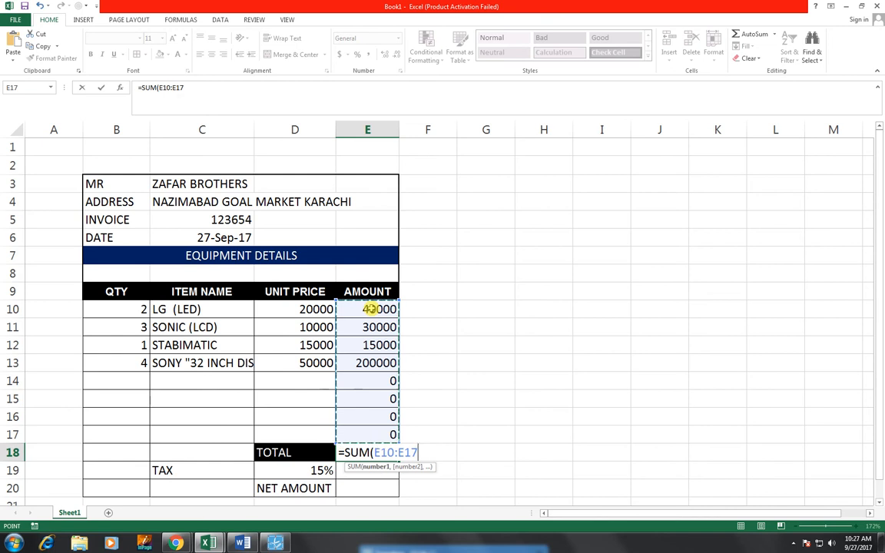
{"action": "type", "text": ")"}
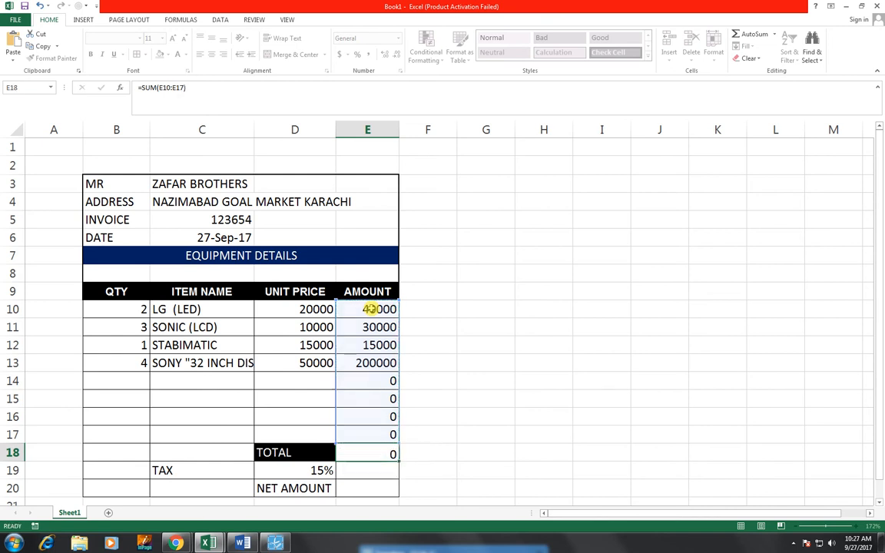
{"action": "key", "text": "Return"}
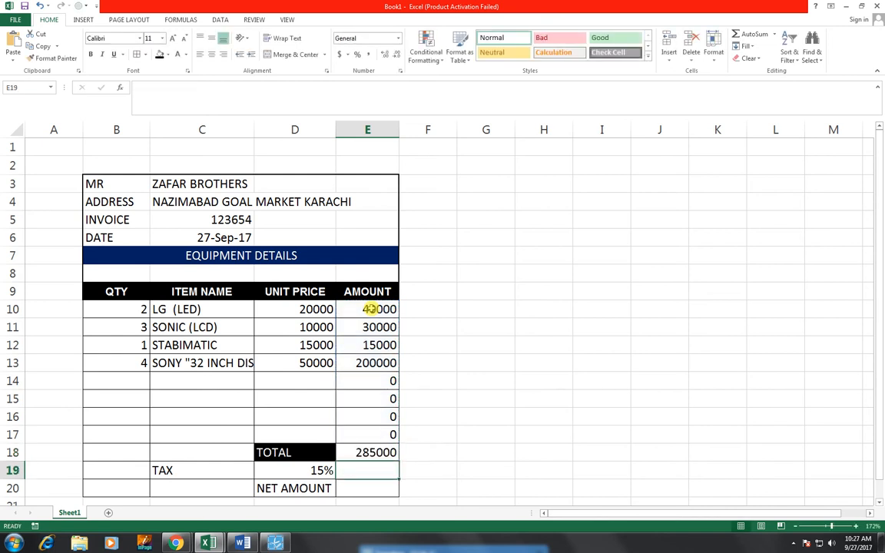
Calculate the tax amount in E19 with the formula =E18*D19
{"action": "type", "text": "="}
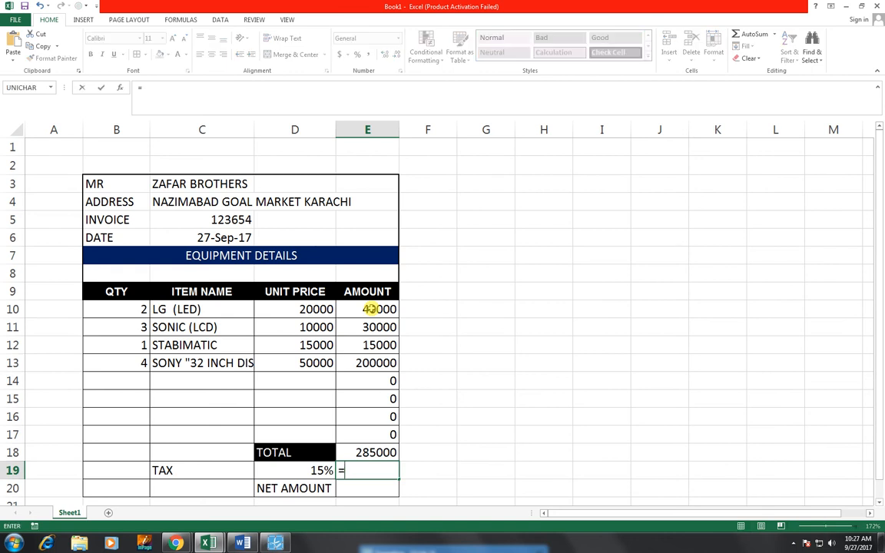
{"action": "key", "text": "Up"}
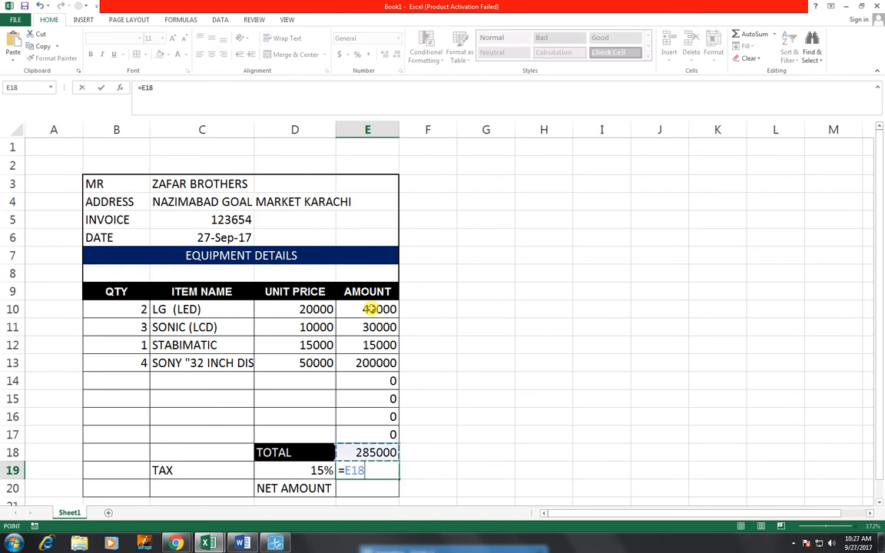
{"action": "type", "text": "*"}
{"action": "key", "text": "Left"}
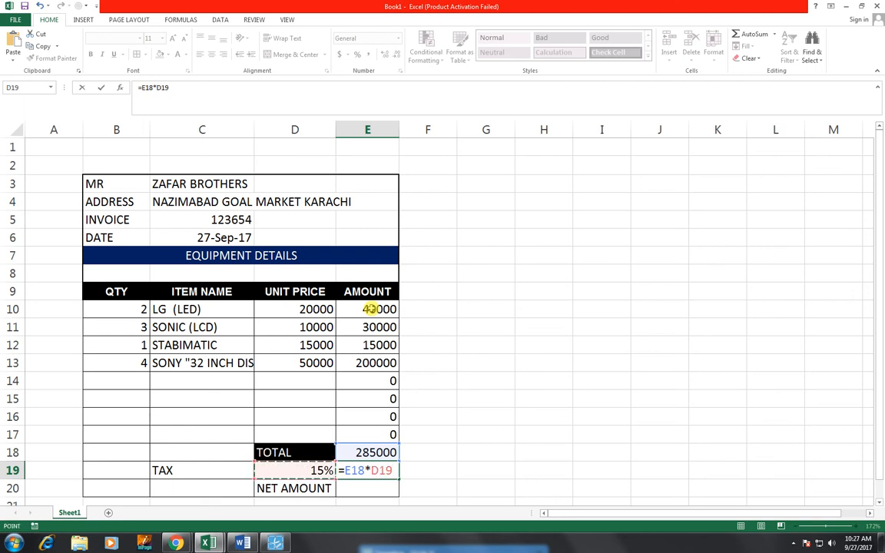
{"action": "key", "text": "Return"}
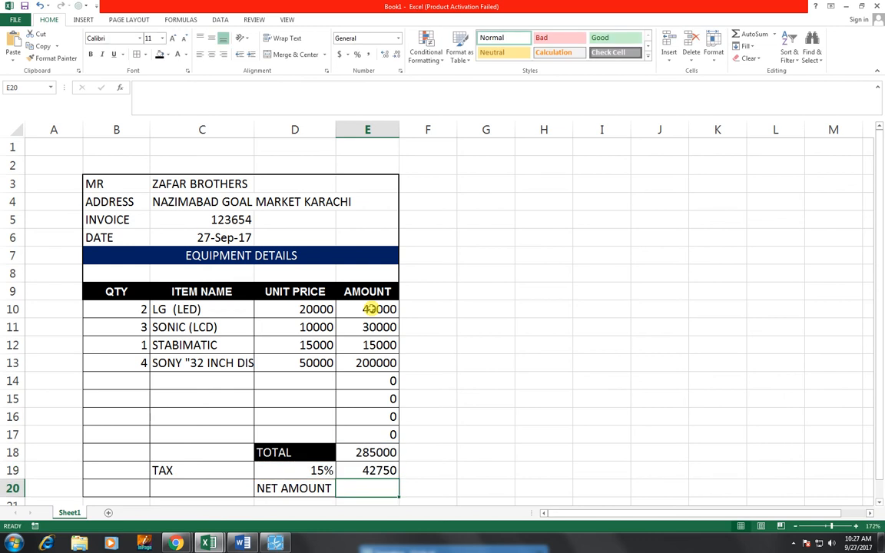
Calculate the net amount in E20 with the formula =E18-E19
{"action": "type", "text": "="}
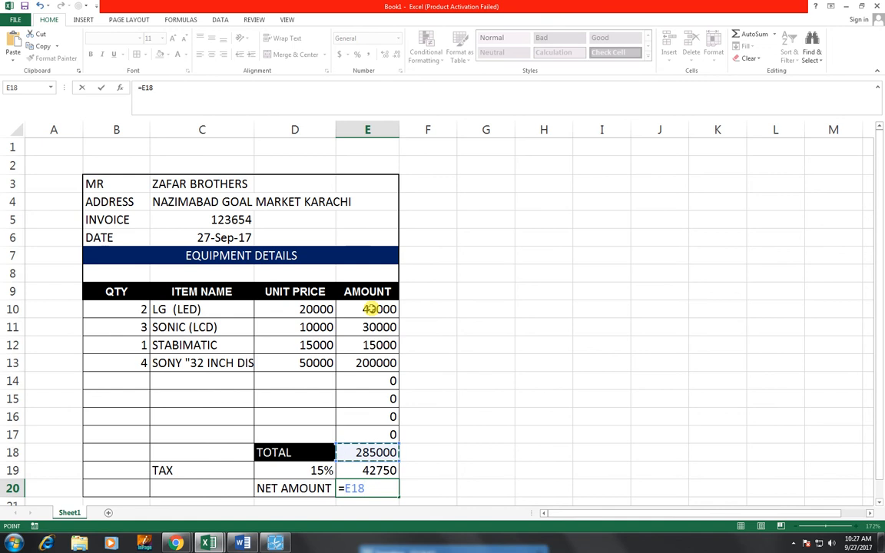
{"action": "type", "text": "-"}
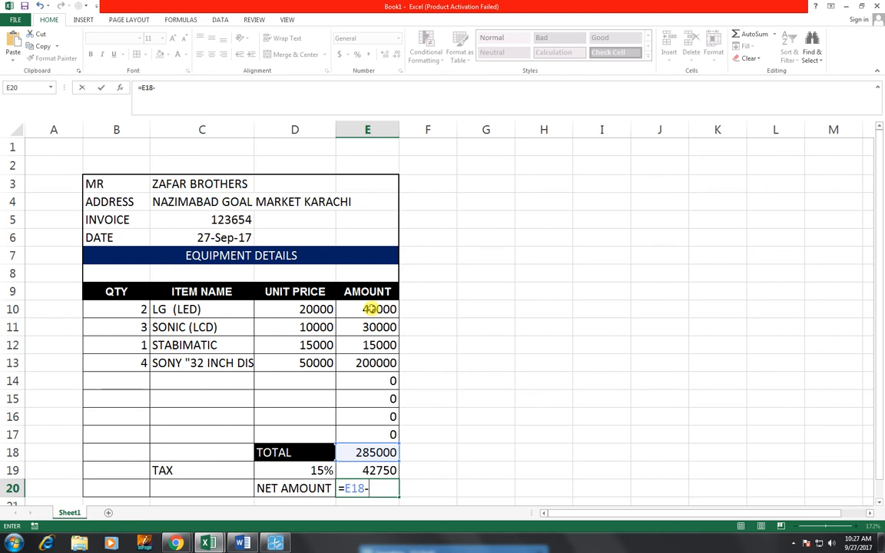
{"action": "key", "text": "Up"}
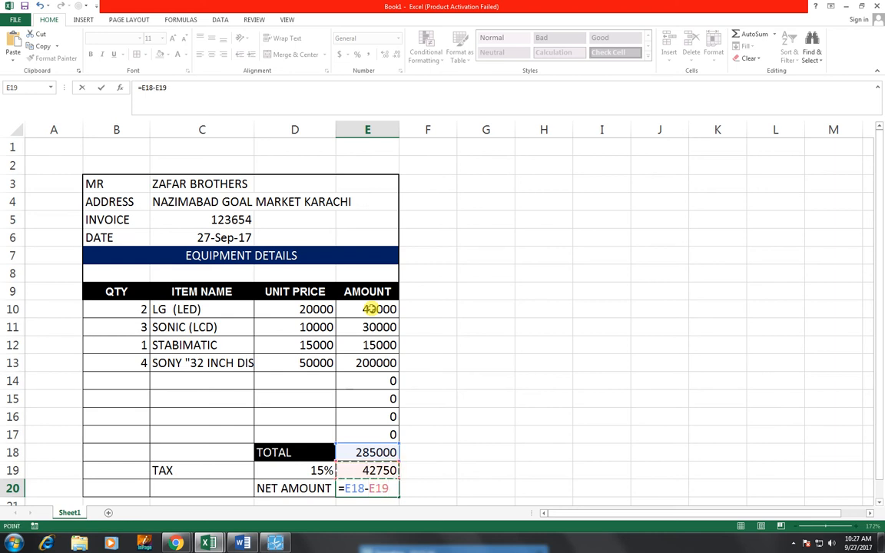
{"action": "key", "text": "Return"}
{"action": "key", "text": "Up"}
{"action": "key", "text": "Up"}
{"action": "key", "text": "Up"}
{"action": "key", "text": "Up"}
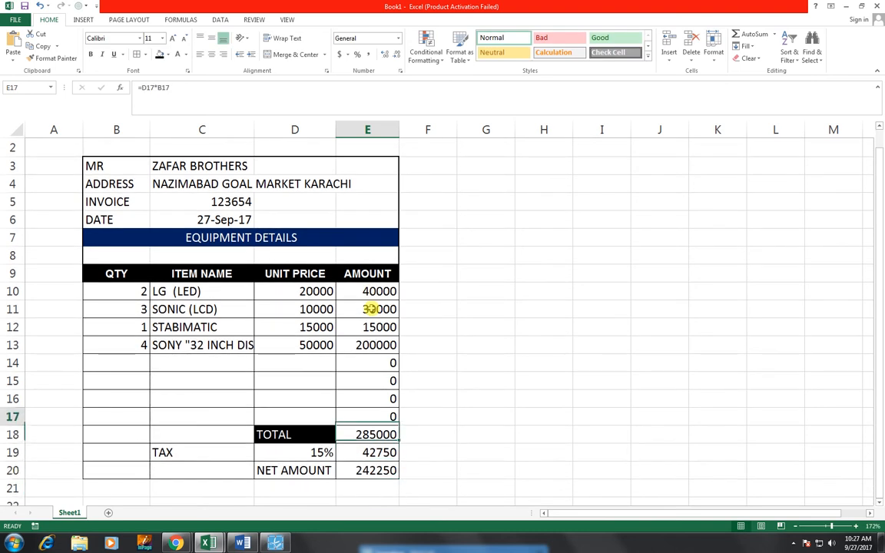
{"action": "key", "text": "Up"}
{"action": "key", "text": "Up"}
{"action": "key", "text": "Up"}
{"action": "key", "text": "Up"}
{"action": "key", "text": "Up"}
{"action": "key", "text": "Up"}
{"action": "key", "text": "Up"}
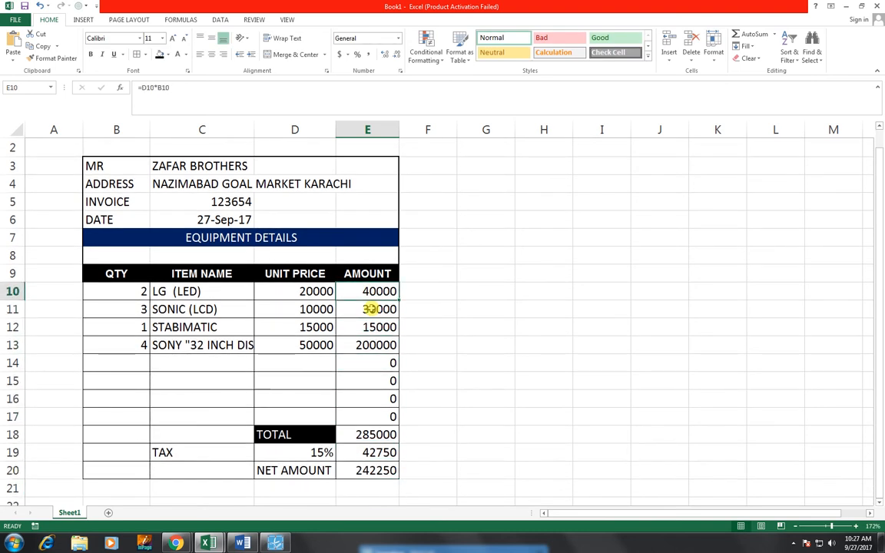
Merge and center cells B21:E21 below the net amount row and give them a thick box border
{"action": "left_click_drag", "start_coordinate": [113, 490], "coordinate": [377, 493]}
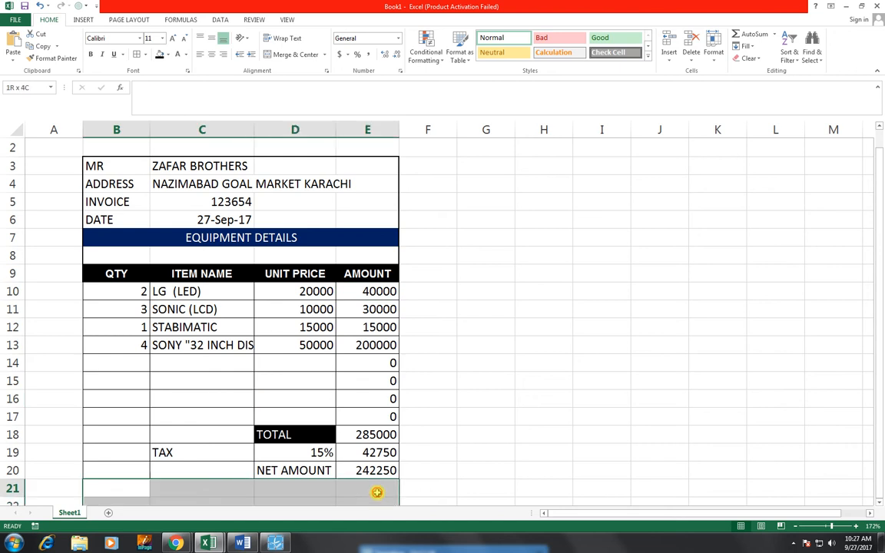
{"action": "left_click", "coordinate": [295, 54]}
{"action": "left_click", "coordinate": [145, 56]}
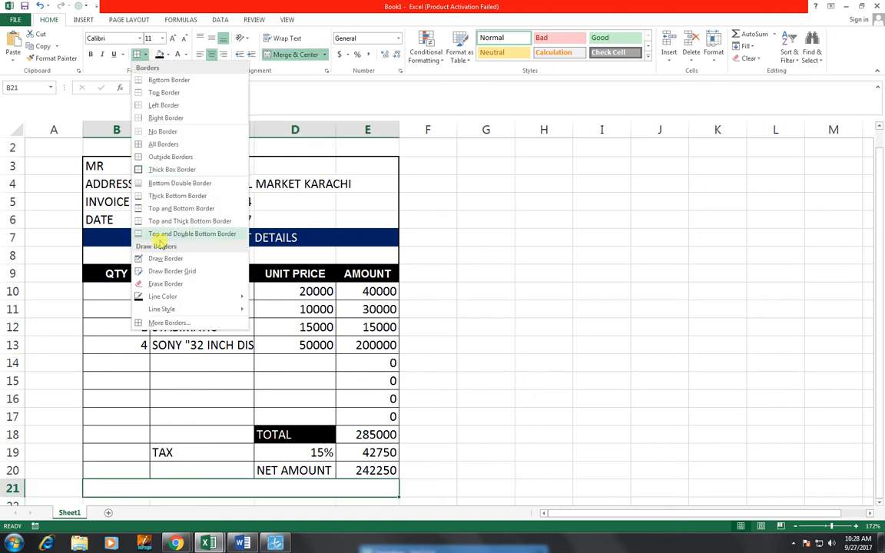
{"action": "left_click", "coordinate": [168, 170]}
{"action": "left_click", "coordinate": [535, 358]}
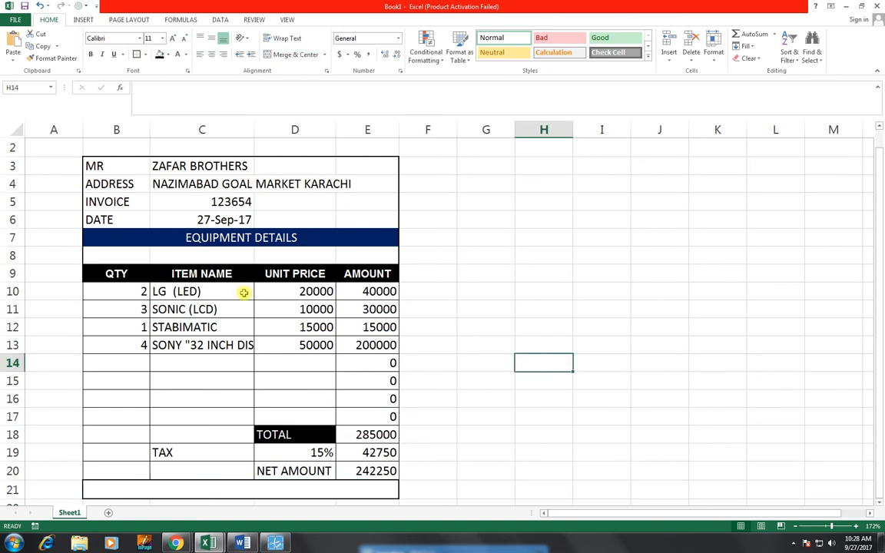
Put a thick box border around the whole invoice range B3:E21
{"action": "left_click_drag", "start_coordinate": [99, 166], "coordinate": [329, 489]}
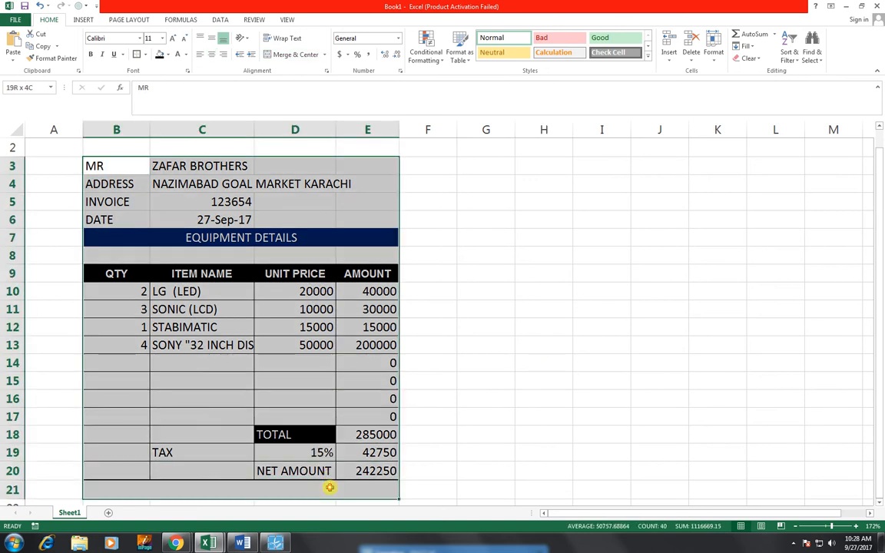
{"action": "left_click", "coordinate": [146, 55]}
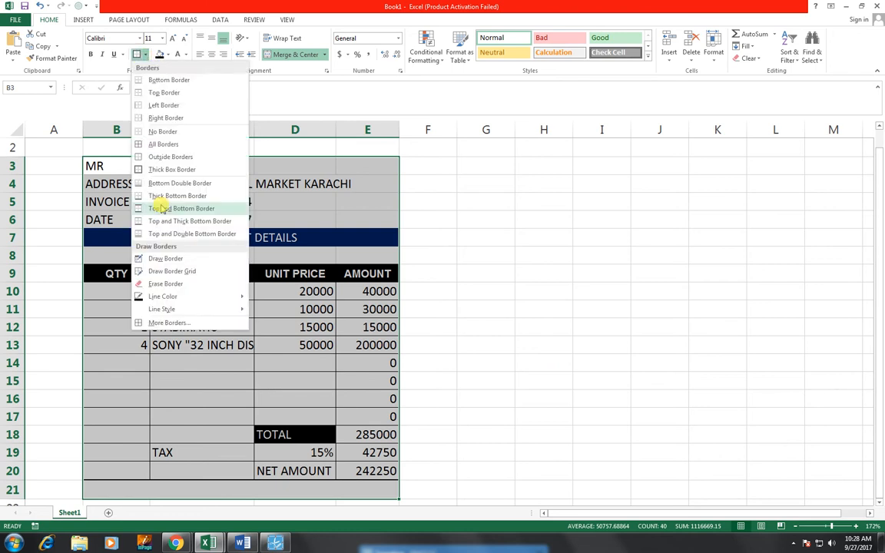
{"action": "left_click", "coordinate": [165, 169]}
{"action": "left_click", "coordinate": [520, 320]}
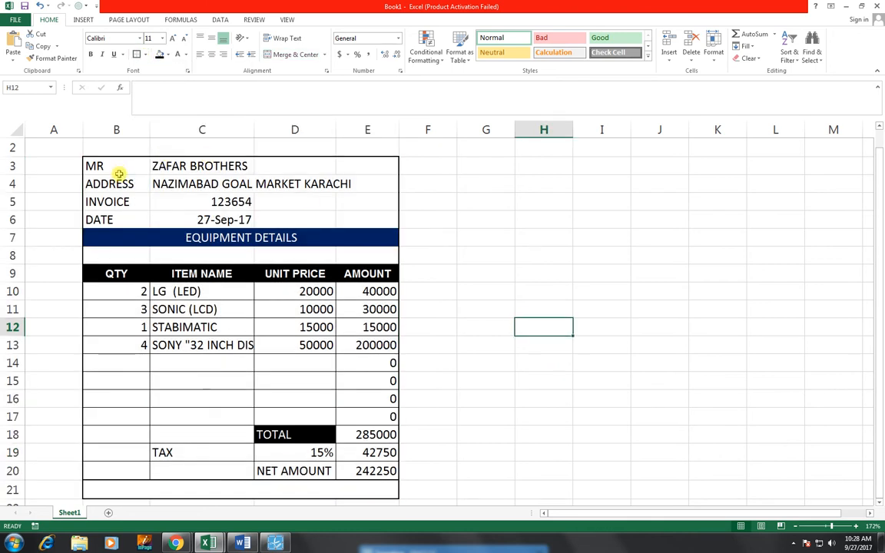
Merge and center cells B1:E2 above the customer details for the invoice title
{"action": "scroll", "coordinate": [120, 174], "scroll_direction": "up", "scroll_amount": 1}
{"action": "left_click_drag", "start_coordinate": [117, 166], "coordinate": [367, 154]}
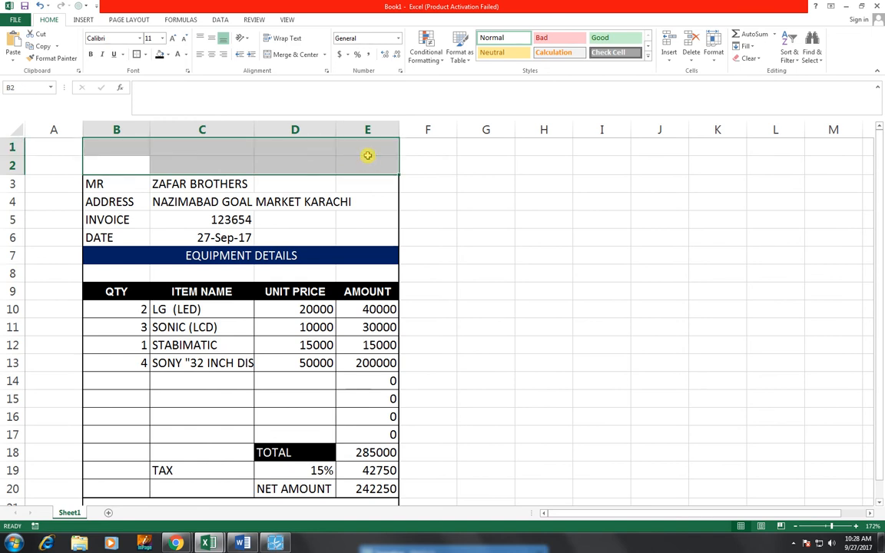
{"action": "left_click", "coordinate": [208, 148]}
{"action": "left_click_drag", "start_coordinate": [123, 164], "coordinate": [367, 164]}
{"action": "left_click_drag", "start_coordinate": [109, 149], "coordinate": [326, 114]}
{"action": "left_click", "coordinate": [297, 55]}
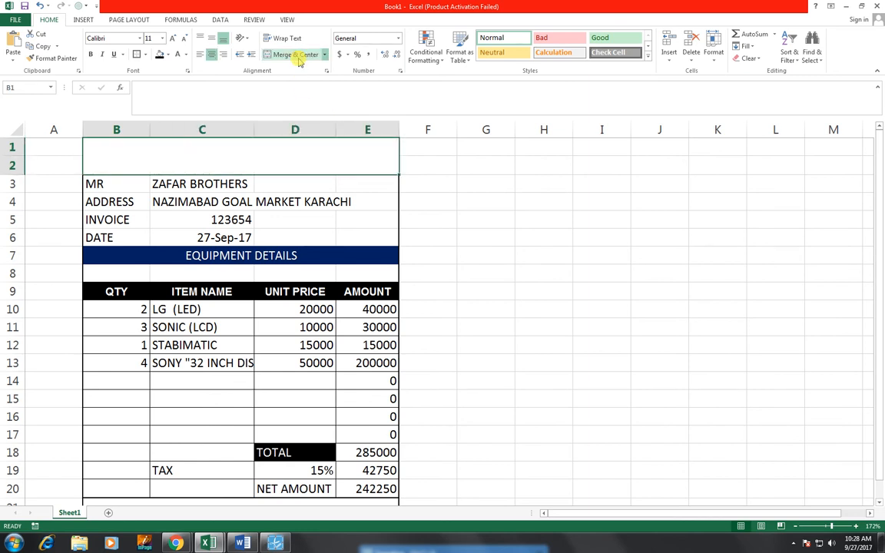
Enter the title SURMAWALA ELECTRONICS in the merged cell above the customer details
{"action": "type", "text": "SURMA"}
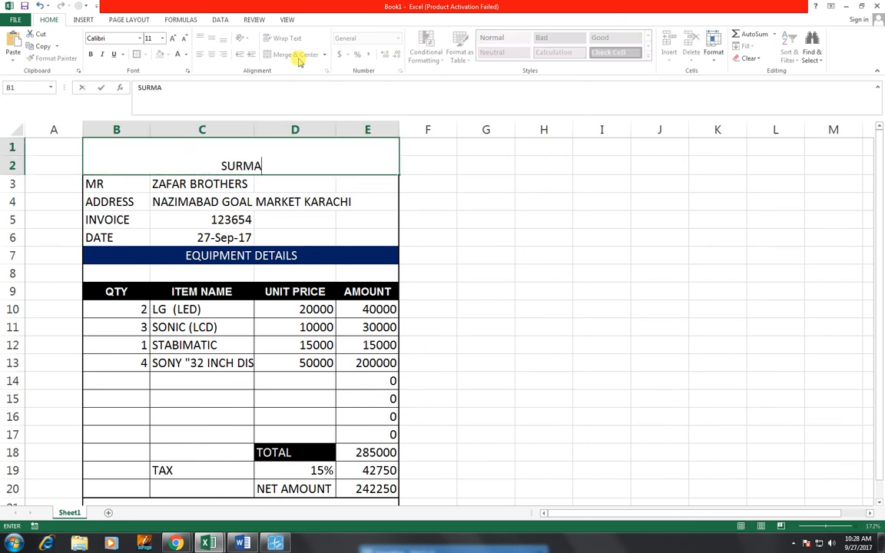
{"action": "type", "text": "WAL "}
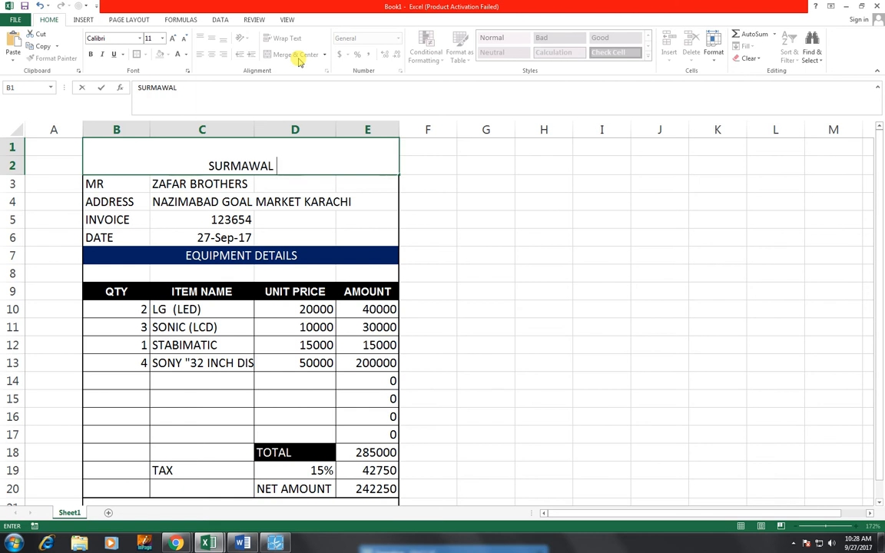
{"action": "type", "text": "A"}
{"action": "key", "text": "BackSpace"}
{"action": "key", "text": "BackSpace"}
{"action": "type", "text": "A "}
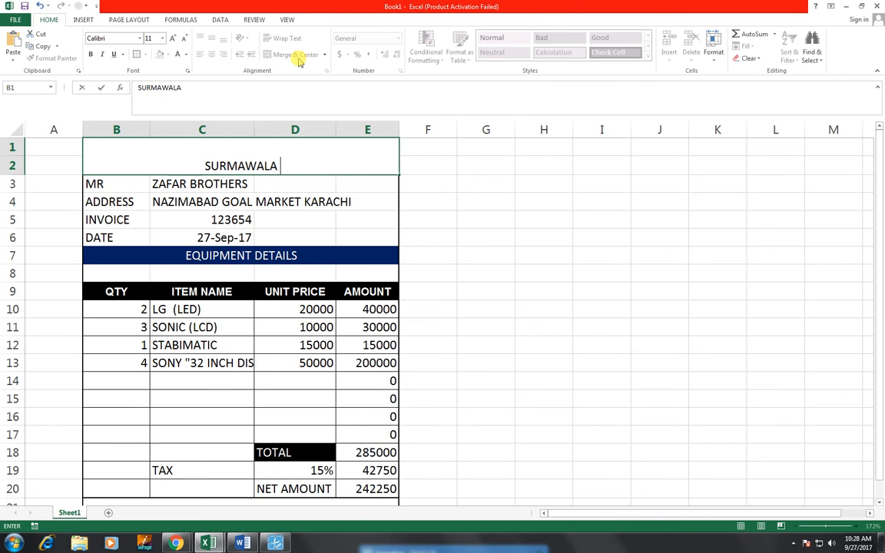
{"action": "type", "text": "ELECTRO"}
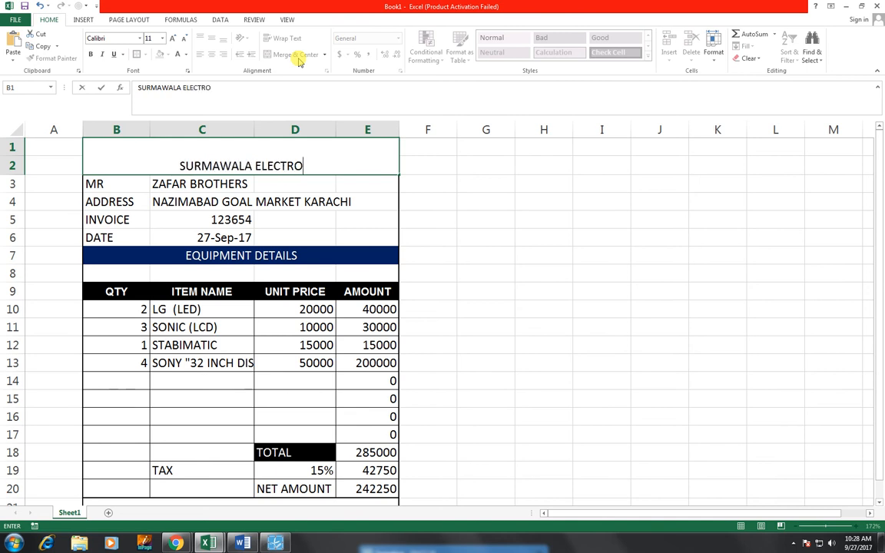
{"action": "type", "text": "NICS"}
{"action": "key", "text": "Return"}
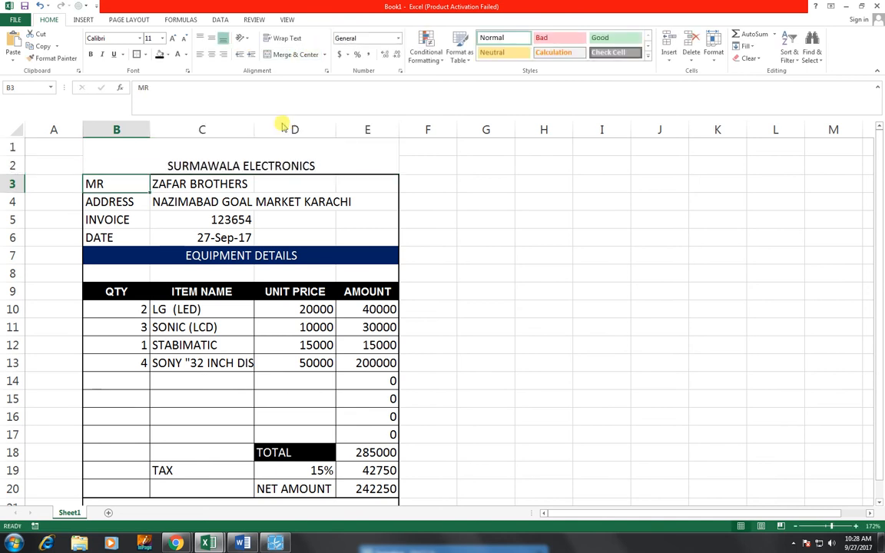
Give the SURMAWALA ELECTRONICS title cell a dark blue fill, white text and middle vertical alignment
{"action": "left_click", "coordinate": [269, 152]}
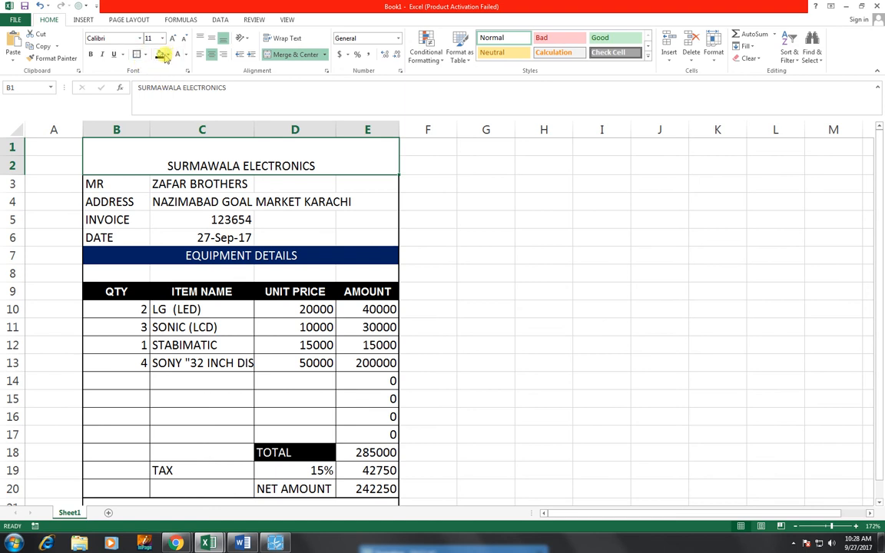
{"action": "left_click", "coordinate": [160, 57]}
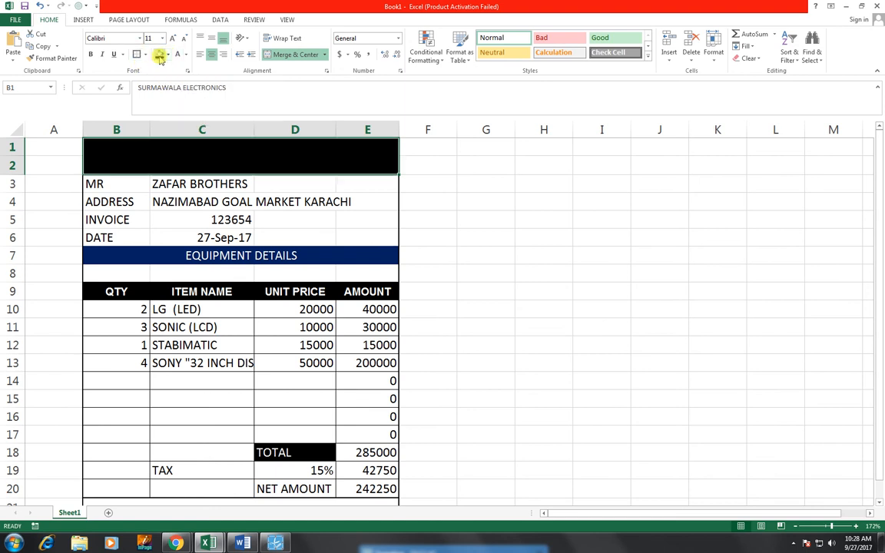
{"action": "left_click", "coordinate": [167, 57]}
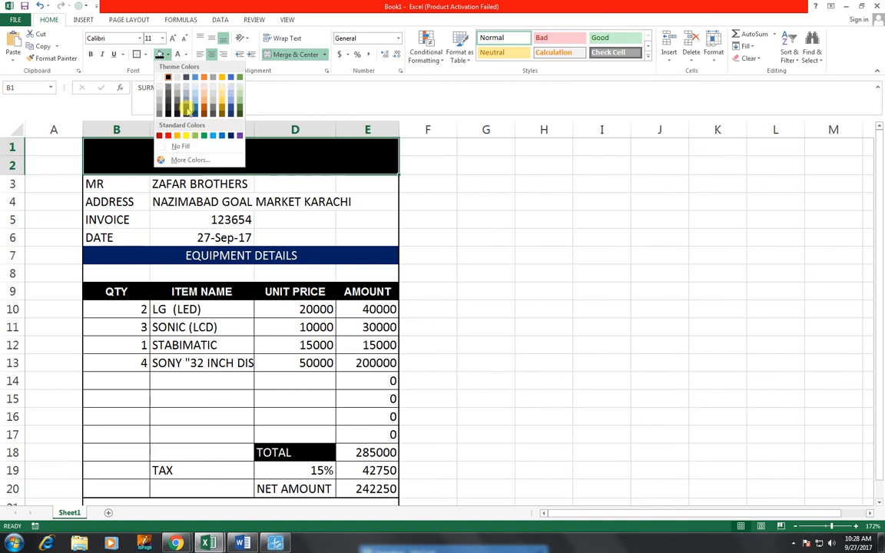
{"action": "left_click", "coordinate": [231, 137]}
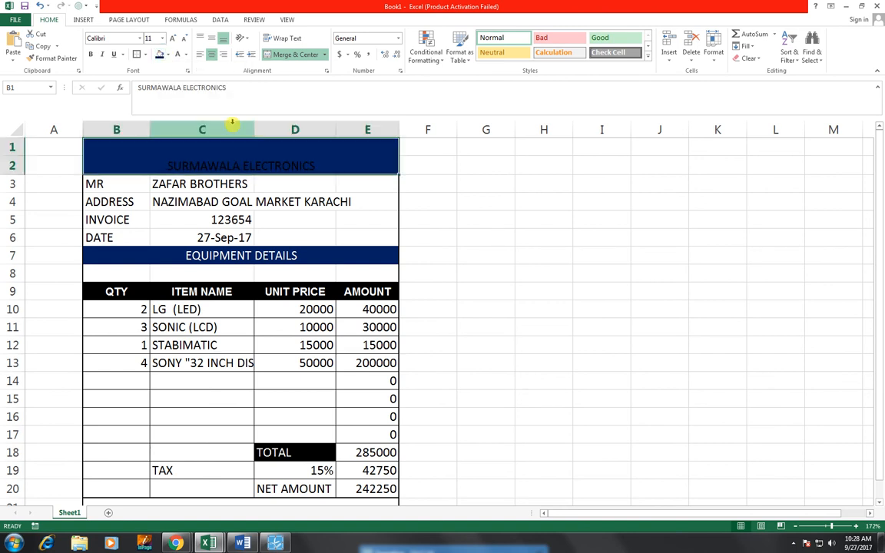
{"action": "left_click", "coordinate": [179, 56]}
{"action": "left_click", "coordinate": [212, 38]}
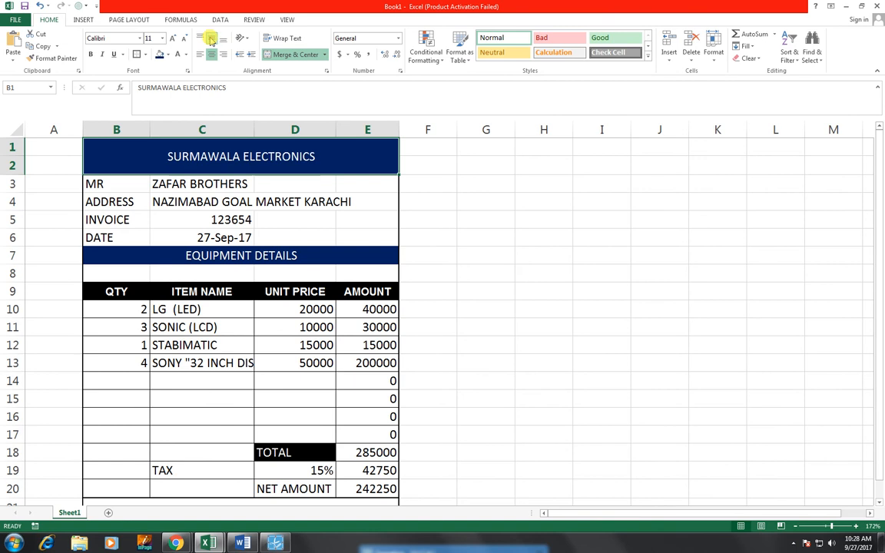
Increase the SURMAWALA ELECTRONICS title's font size to 16
{"action": "left_click", "coordinate": [172, 38]}
{"action": "left_click", "coordinate": [172, 38]}
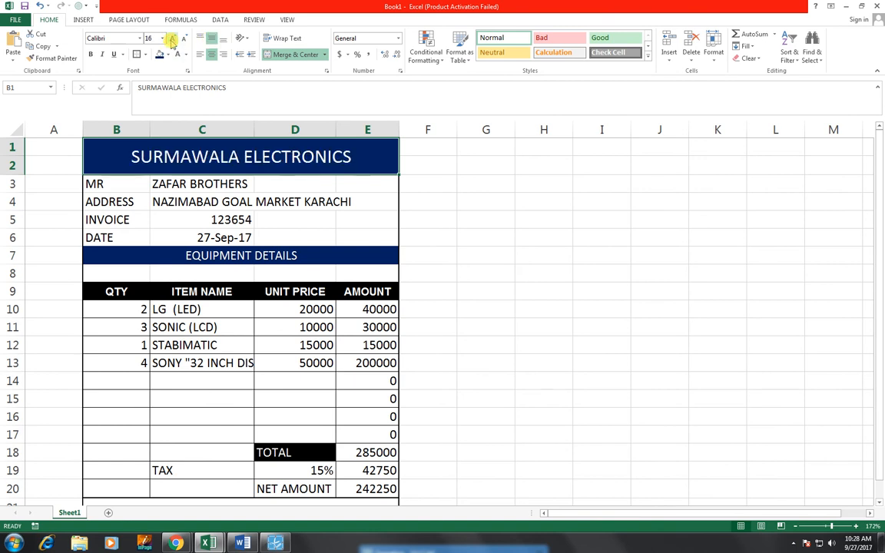
{"action": "left_click", "coordinate": [172, 38]}
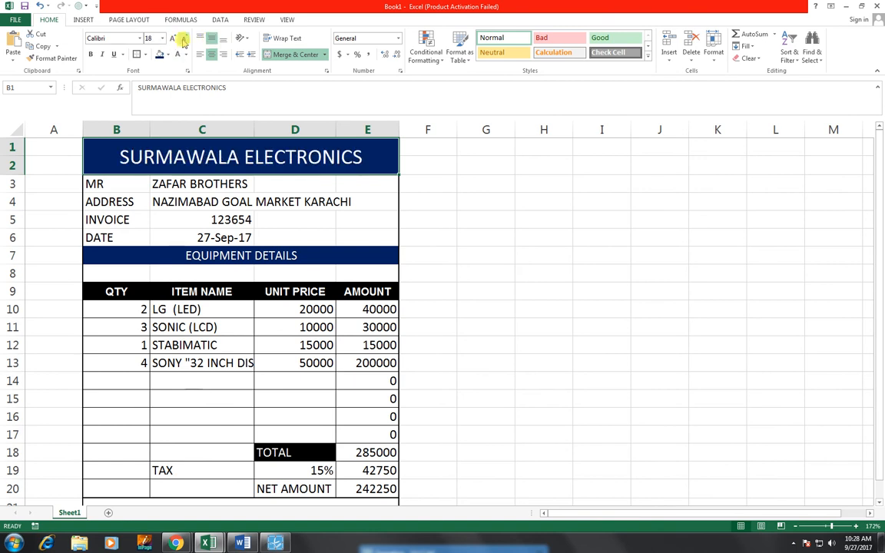
{"action": "left_click", "coordinate": [184, 38]}
{"action": "left_click", "coordinate": [536, 382]}
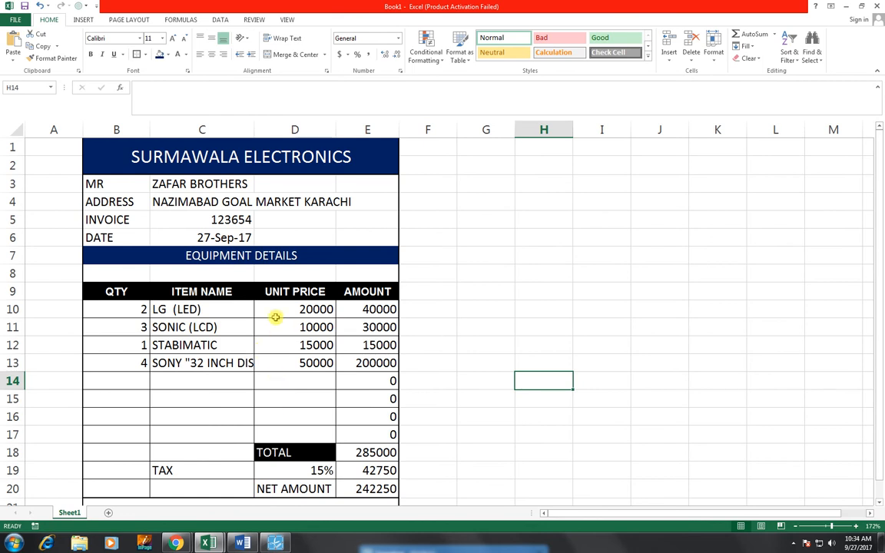
Add a new blank worksheet after Sheet1
{"action": "left_click", "coordinate": [108, 514]}
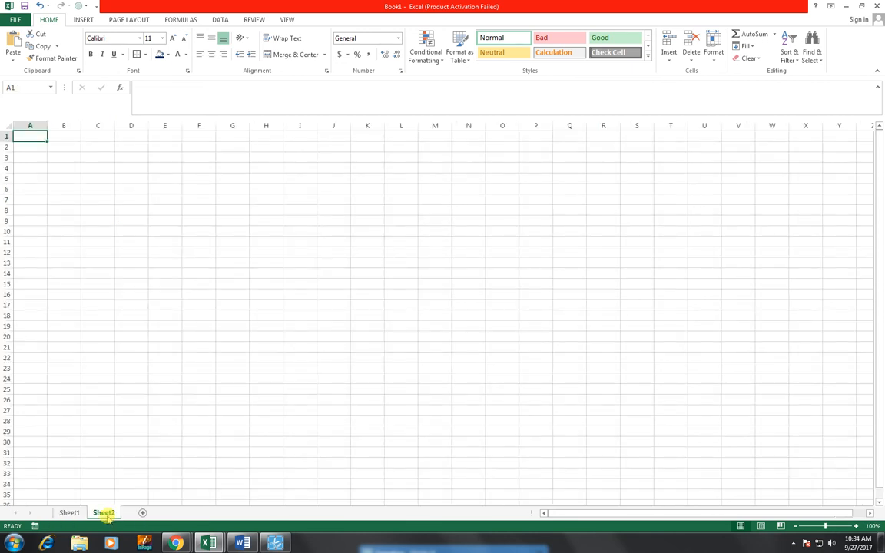
{"action": "left_click", "coordinate": [835, 526]}
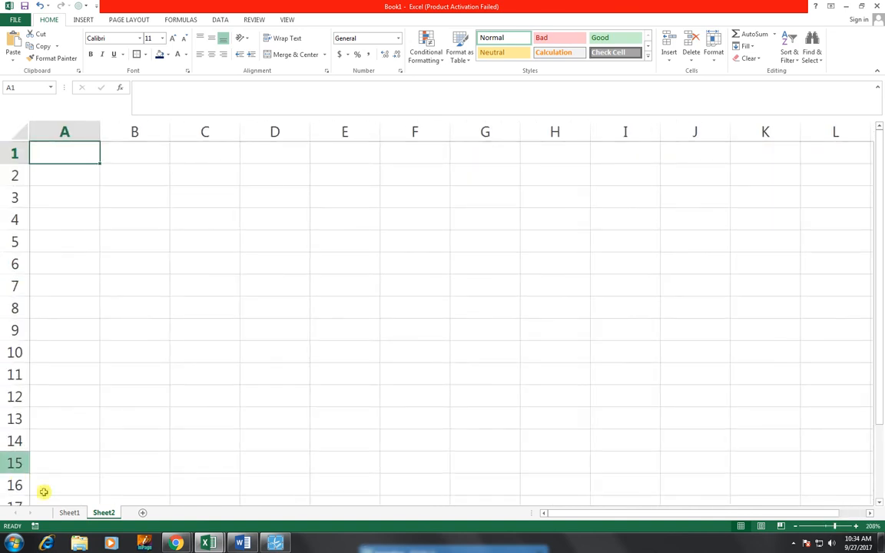
Try copying the invoice range B1:E20 from Sheet1 into Sheet2 at cell B2, and undo the paste
{"action": "left_click", "coordinate": [69, 513]}
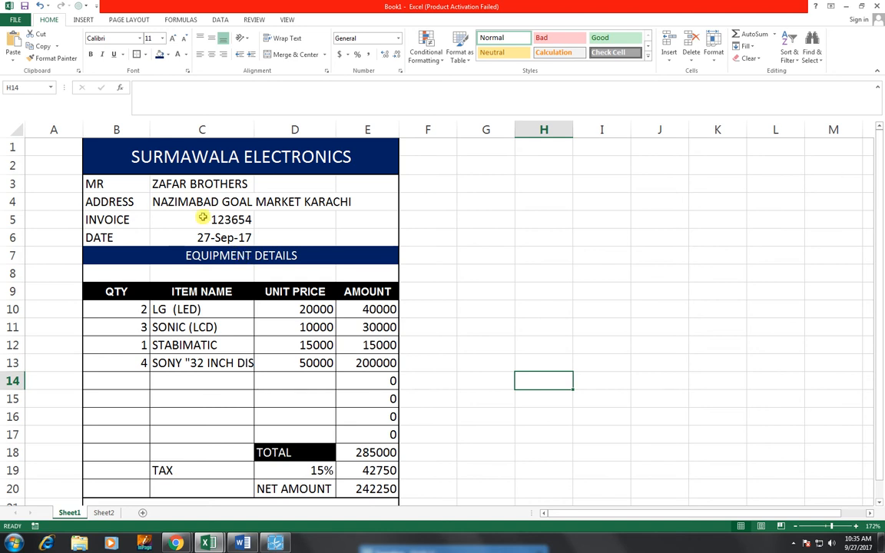
{"action": "left_click_drag", "start_coordinate": [115, 150], "coordinate": [323, 488]}
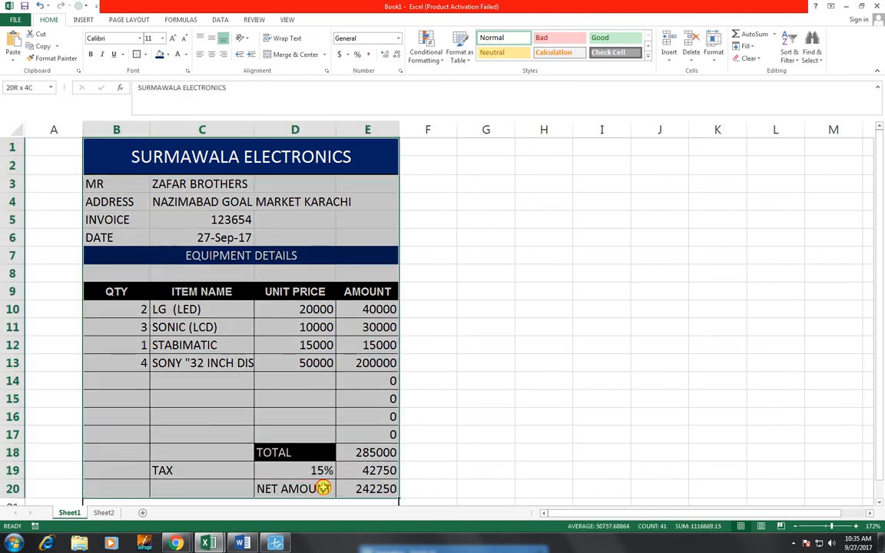
{"action": "key", "text": "ctrl+c"}
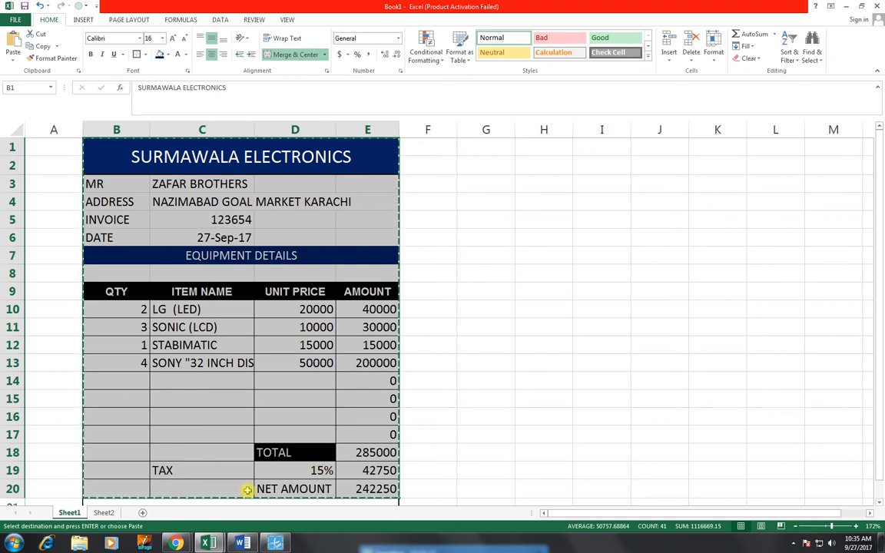
{"action": "left_click", "coordinate": [104, 512]}
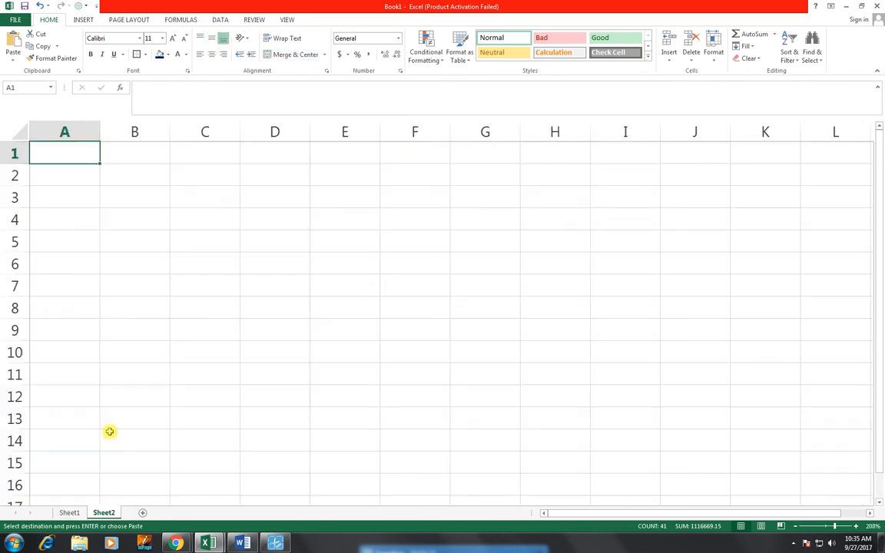
{"action": "left_click", "coordinate": [123, 180]}
{"action": "key", "text": "ctrl+v"}
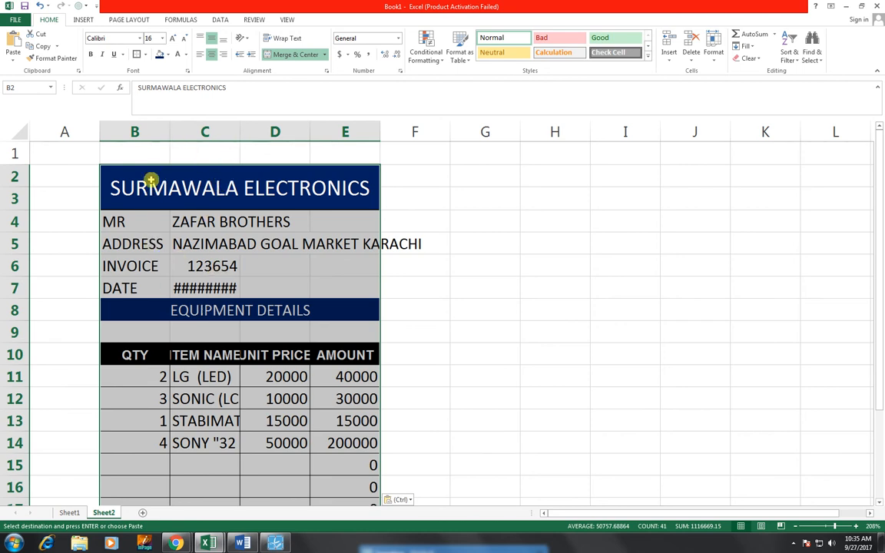
{"action": "key", "text": "ctrl+z"}
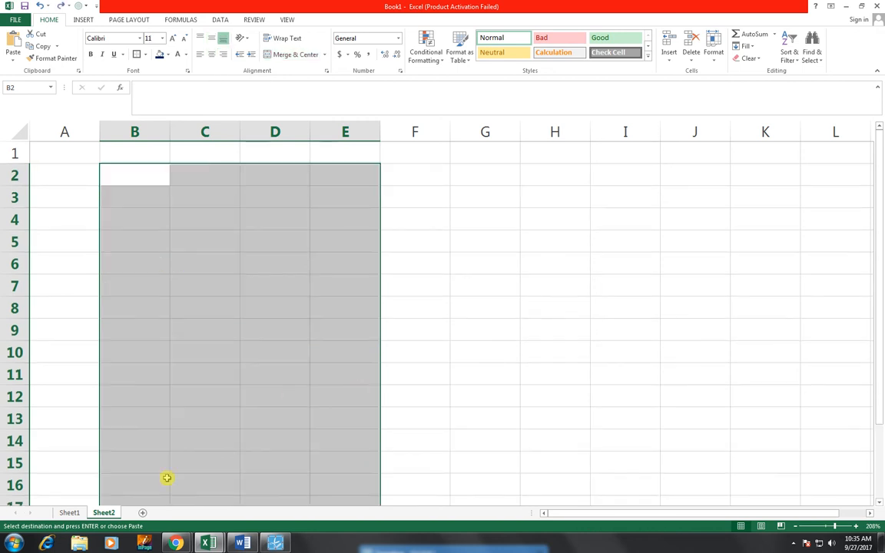
Delete the Sheet2 worksheet from the workbook
{"action": "right_click", "coordinate": [107, 516]}
{"action": "left_click", "coordinate": [156, 403]}
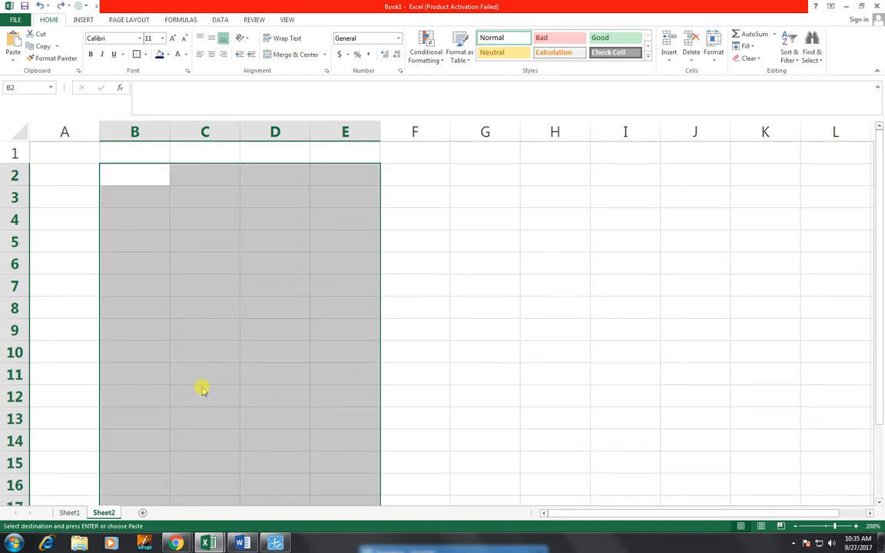
{"action": "left_click", "coordinate": [422, 297]}
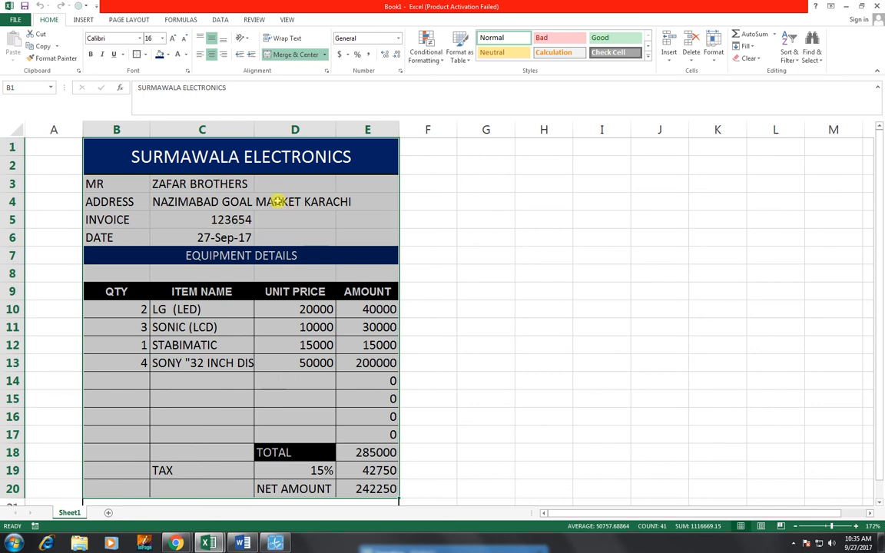
Create a copy of Sheet1 in the same workbook, placed before Sheet1
{"action": "right_click", "coordinate": [71, 511]}
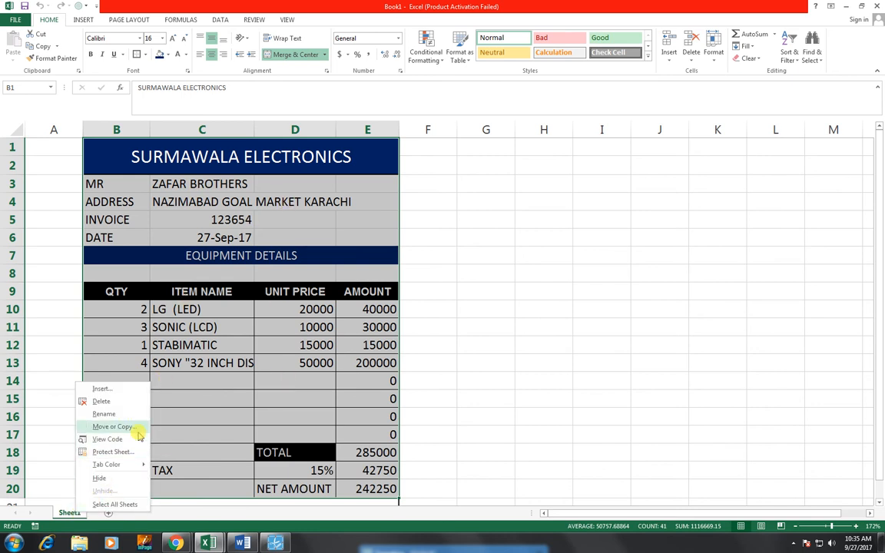
{"action": "left_click", "coordinate": [114, 426]}
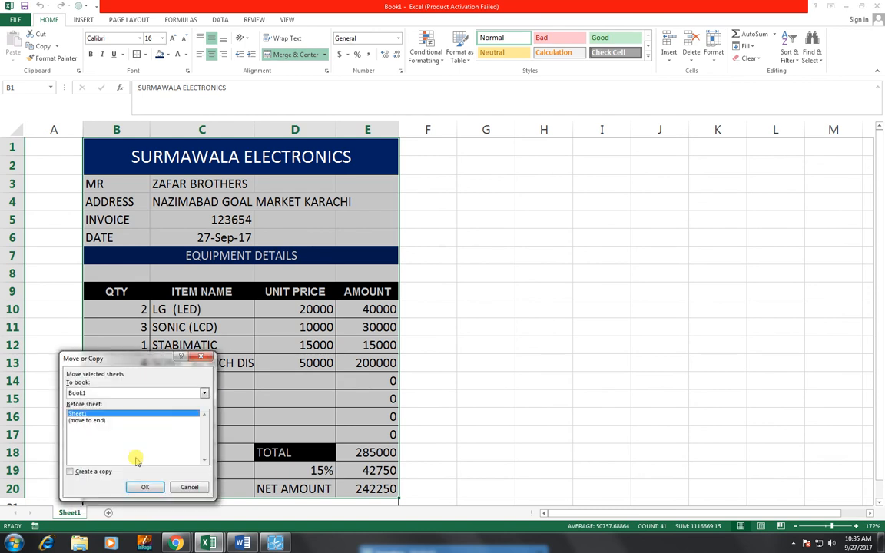
{"action": "left_click", "coordinate": [69, 472]}
{"action": "left_click", "coordinate": [146, 488]}
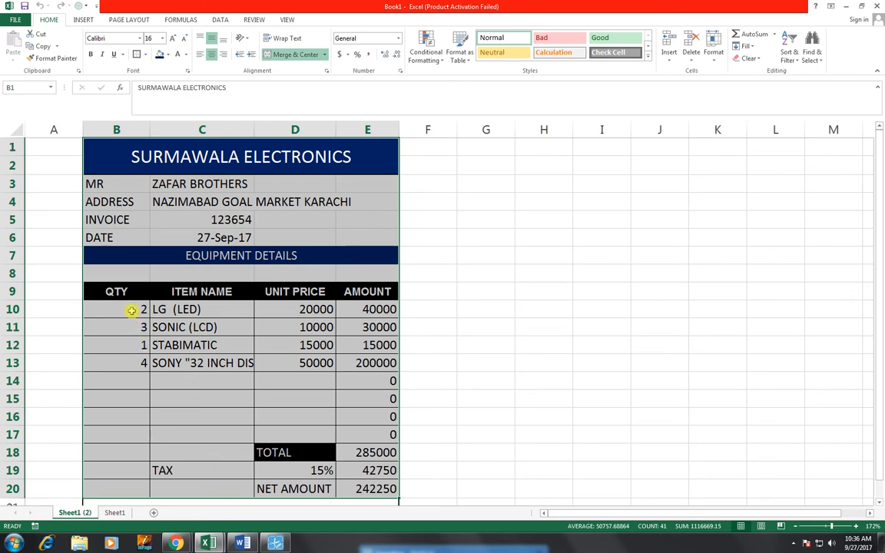
Clear the item rows B10:E17 and the customer and invoice details in C3:C6 on the Sheet1 (2) copy
{"action": "left_click_drag", "start_coordinate": [132, 310], "coordinate": [364, 428]}
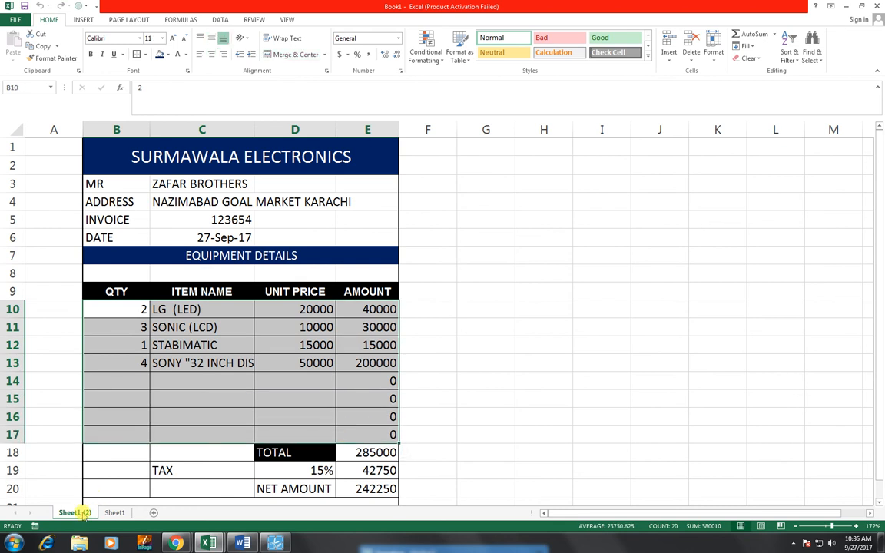
{"action": "left_click", "coordinate": [113, 513]}
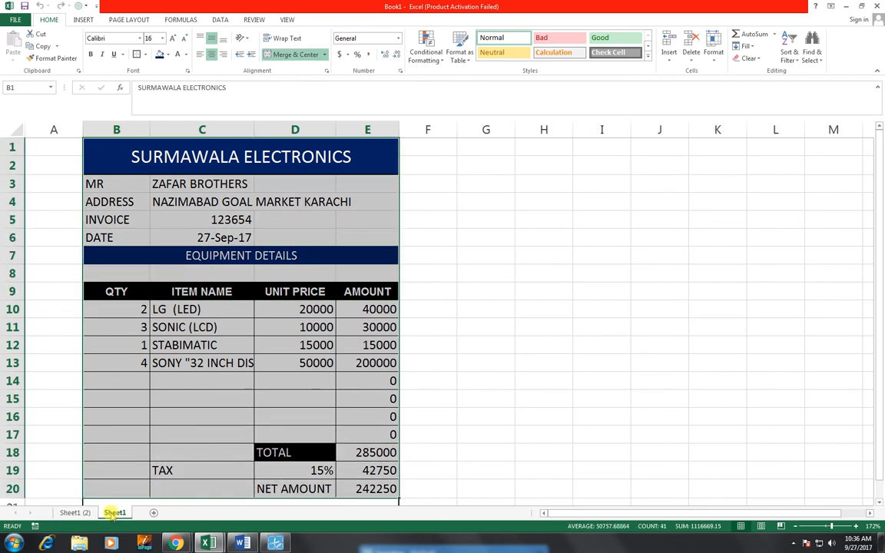
{"action": "left_click", "coordinate": [74, 512]}
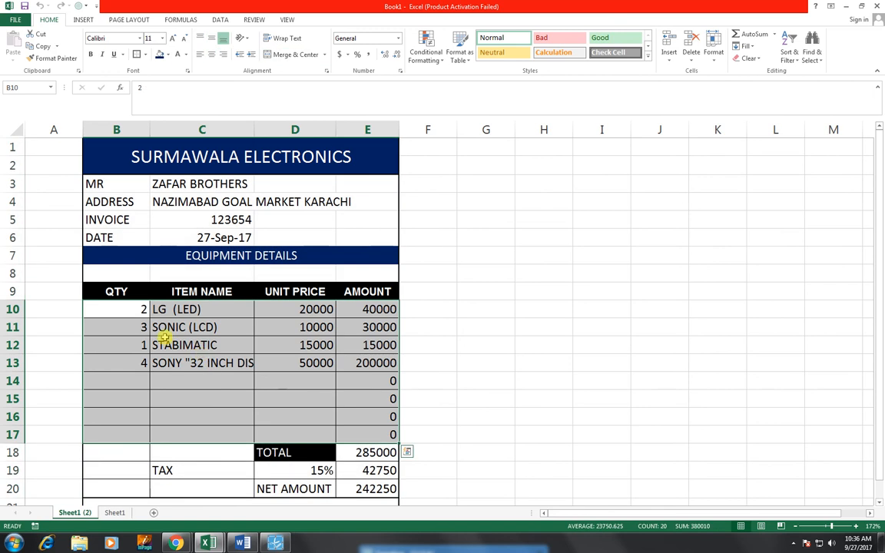
{"action": "key", "text": "Delete"}
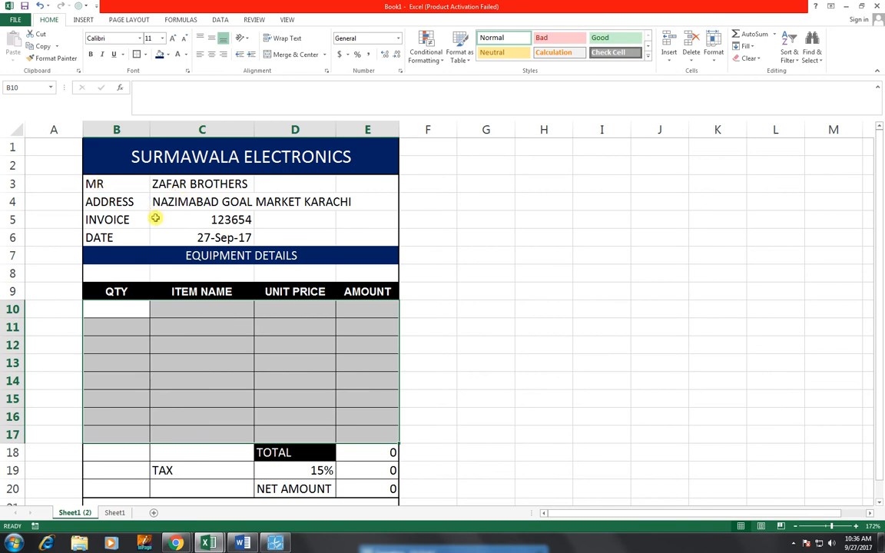
{"action": "left_click_drag", "start_coordinate": [173, 183], "coordinate": [193, 241]}
{"action": "key", "text": "Delete"}
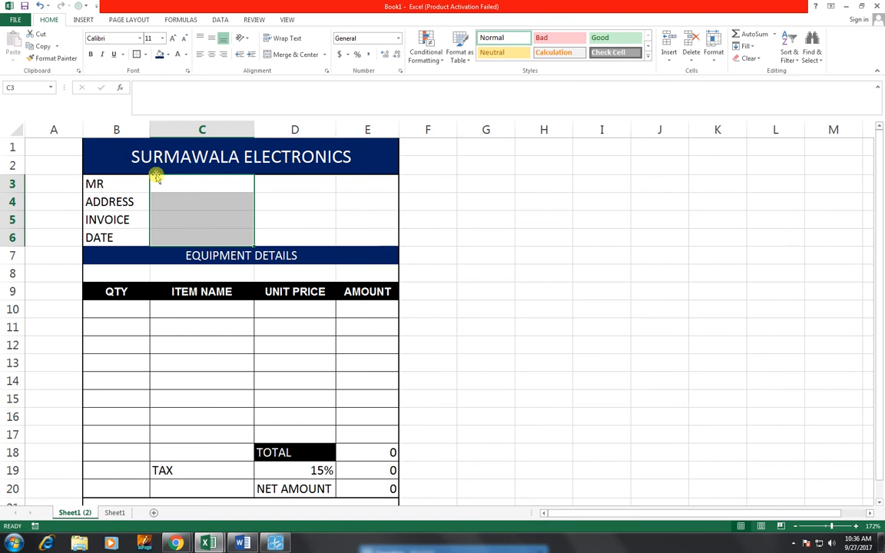
Enter the formula =D10*B10 in AMOUNT cell E10 and fill it down to E17
{"action": "left_click", "coordinate": [143, 310]}
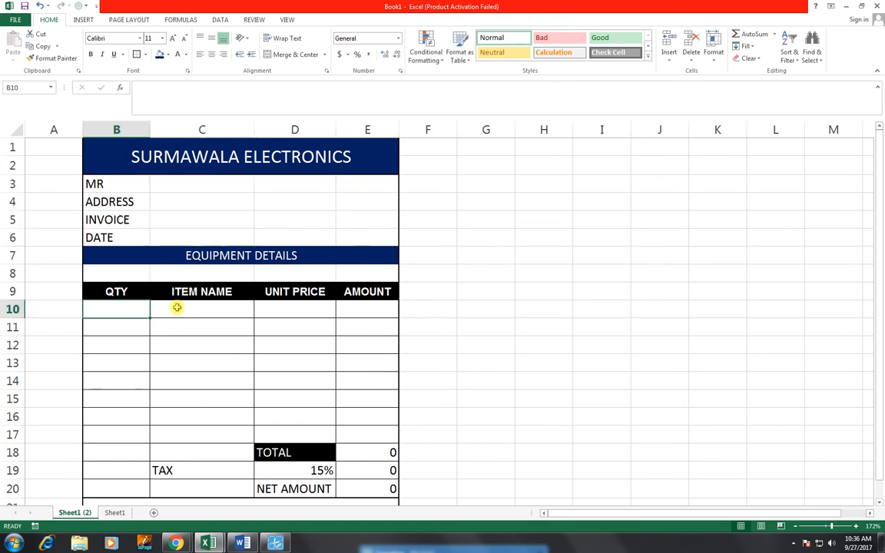
{"action": "left_click", "coordinate": [202, 309]}
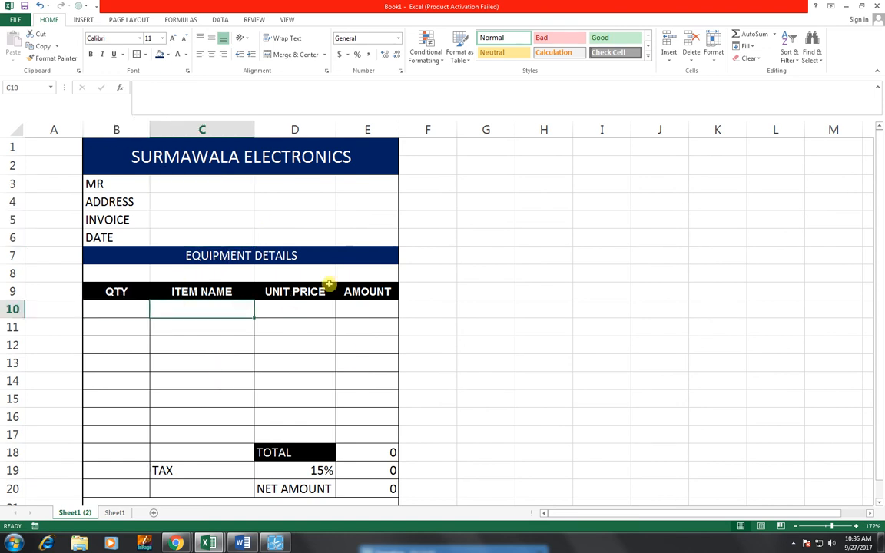
{"action": "left_click", "coordinate": [368, 294]}
{"action": "left_click", "coordinate": [357, 308]}
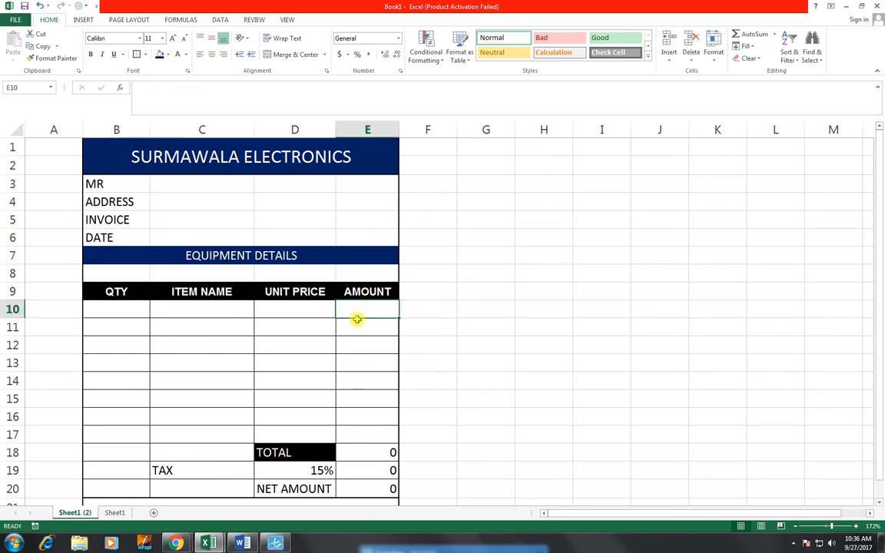
{"action": "type", "text": "="}
{"action": "key", "text": "Left"}
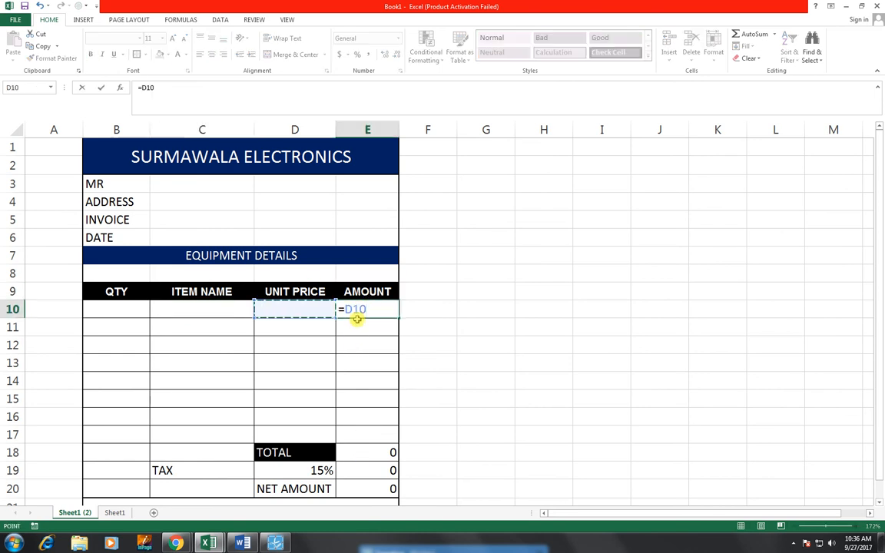
{"action": "type", "text": "*"}
{"action": "key", "text": "Left"}
{"action": "key", "text": "Left"}
{"action": "key", "text": "Left"}
{"action": "key", "text": "Return"}
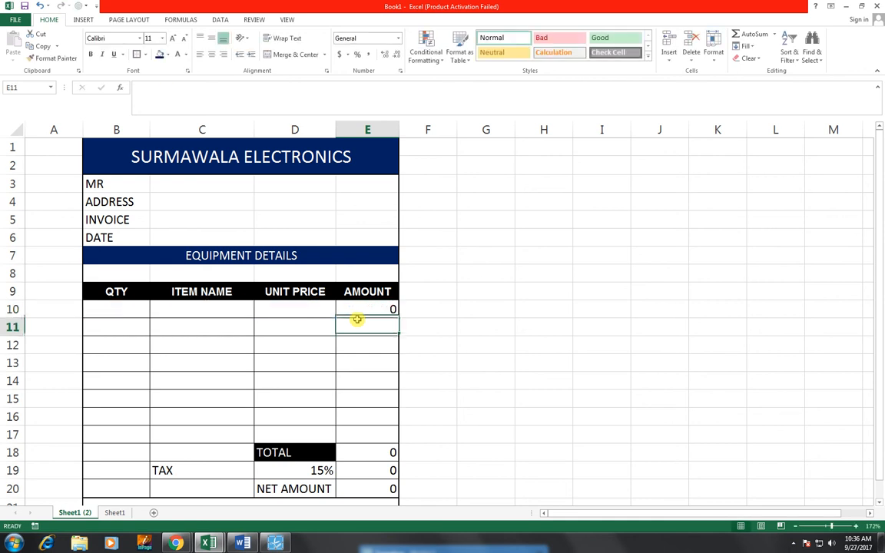
{"action": "left_click", "coordinate": [364, 310]}
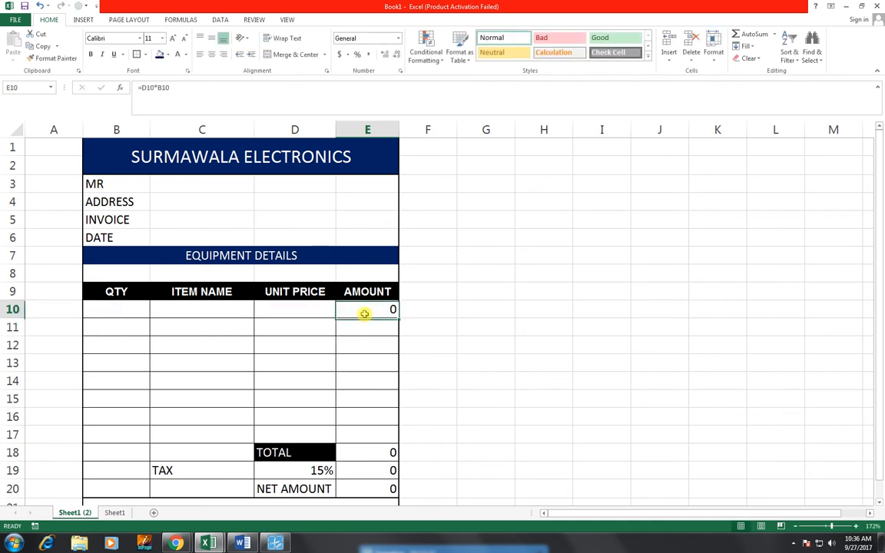
{"action": "left_click_drag", "start_coordinate": [399, 317], "coordinate": [394, 435]}
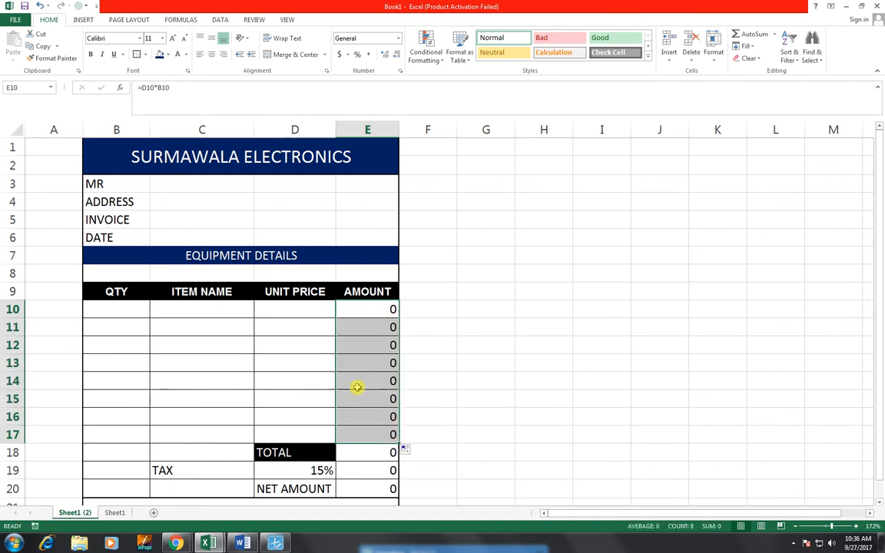
Enter a test item in row 10 with item name SONY, quantity 2 and unit price 15000
{"action": "left_click", "coordinate": [183, 313]}
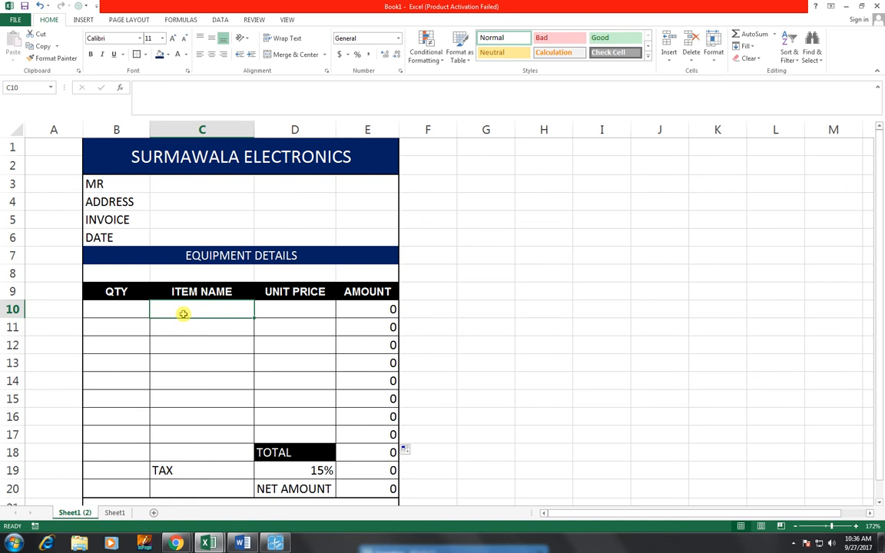
{"action": "type", "text": "SONY"}
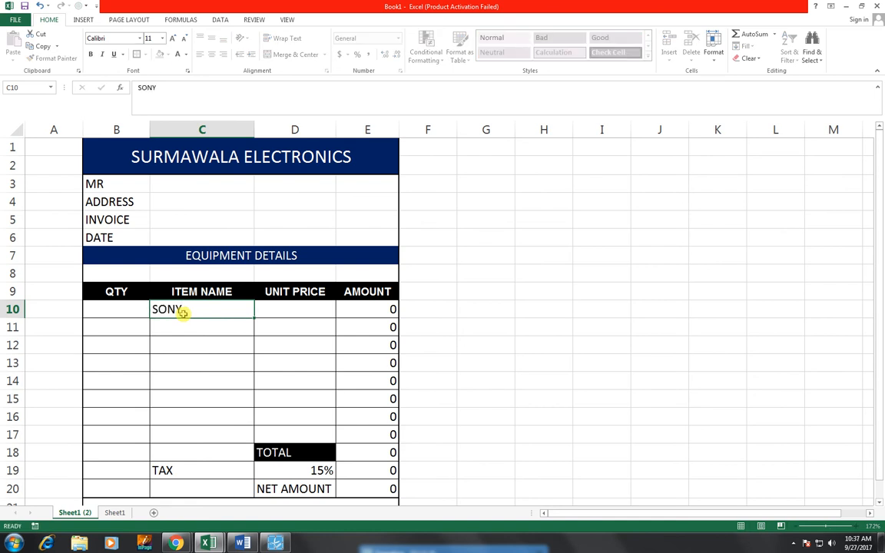
{"action": "key", "text": "Left"}
{"action": "type", "text": "2"}
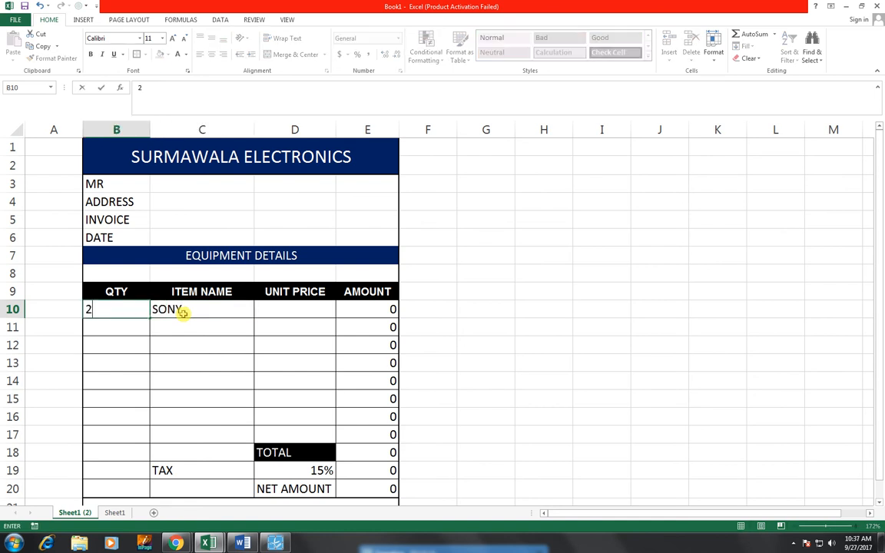
{"action": "key", "text": "Right"}
{"action": "key", "text": "Right"}
{"action": "type", "text": "15000"}
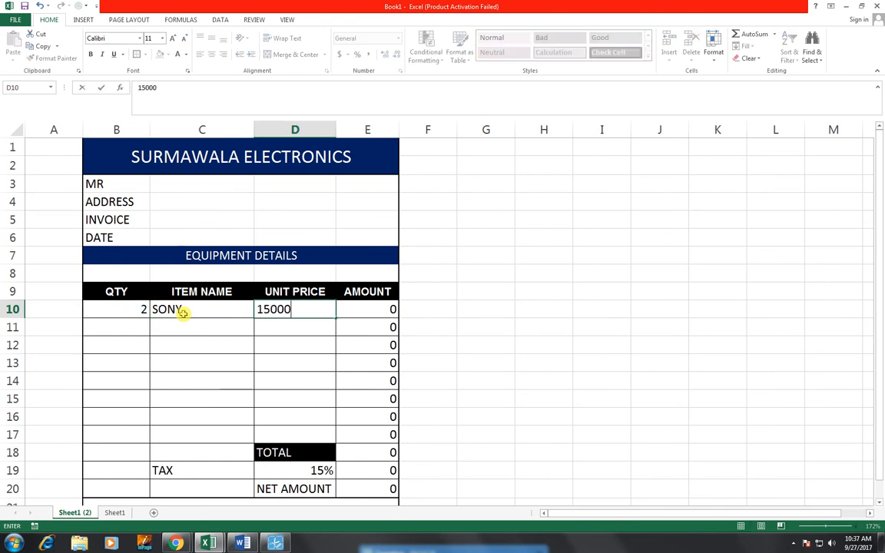
{"action": "key", "text": "Return"}
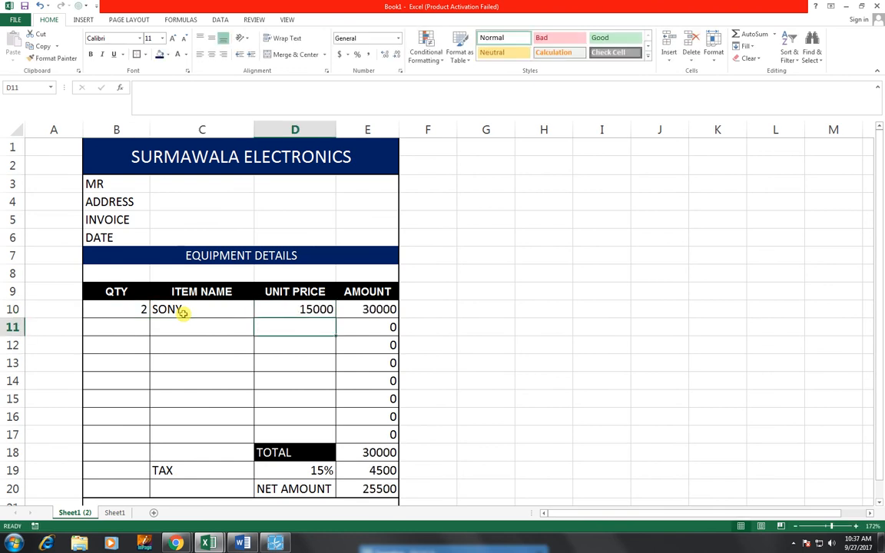
Clear the test unit price, item name and quantity from row 10
{"action": "key", "text": "Up"}
{"action": "key", "text": "Delete"}
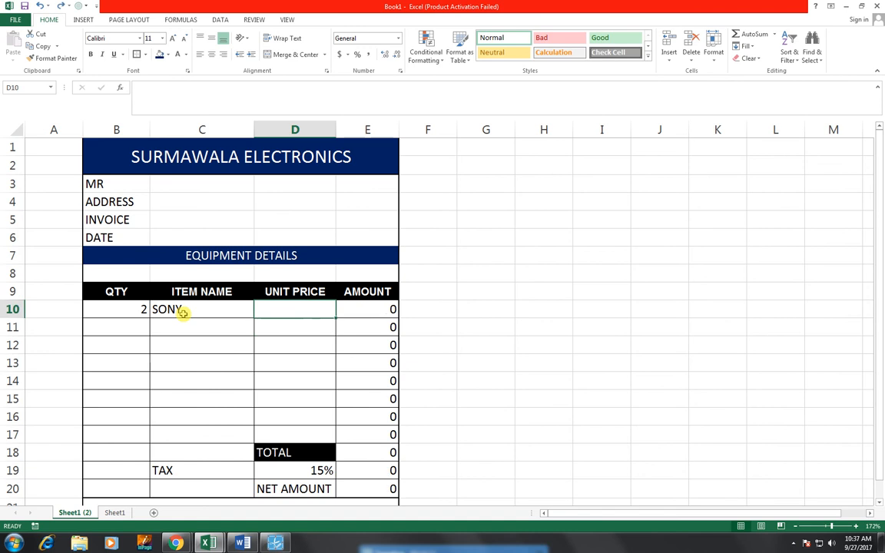
{"action": "key", "text": "Left"}
{"action": "key", "text": "Delete"}
{"action": "key", "text": "Left"}
{"action": "key", "text": "Delete"}
{"action": "key", "text": "Right"}
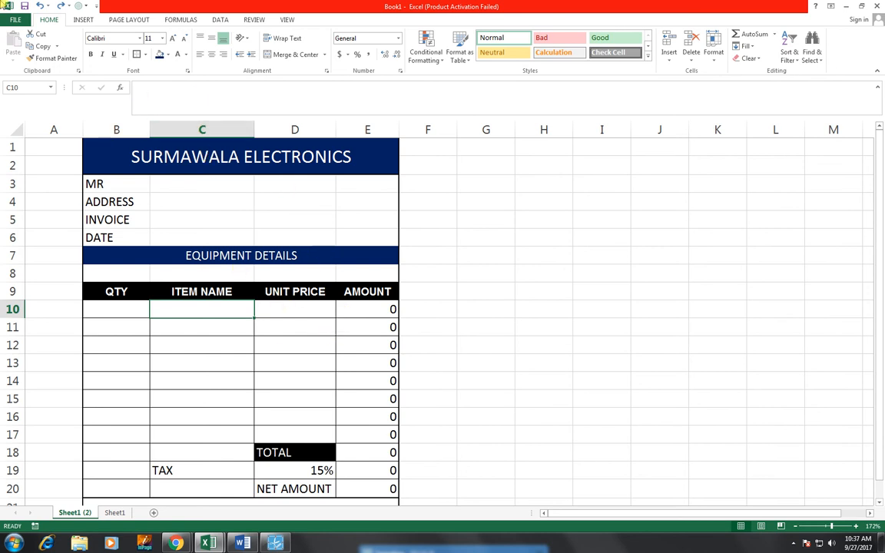
Save the workbook as an Excel Template named Book1 in the Documents library
{"action": "left_click", "coordinate": [14, 19]}
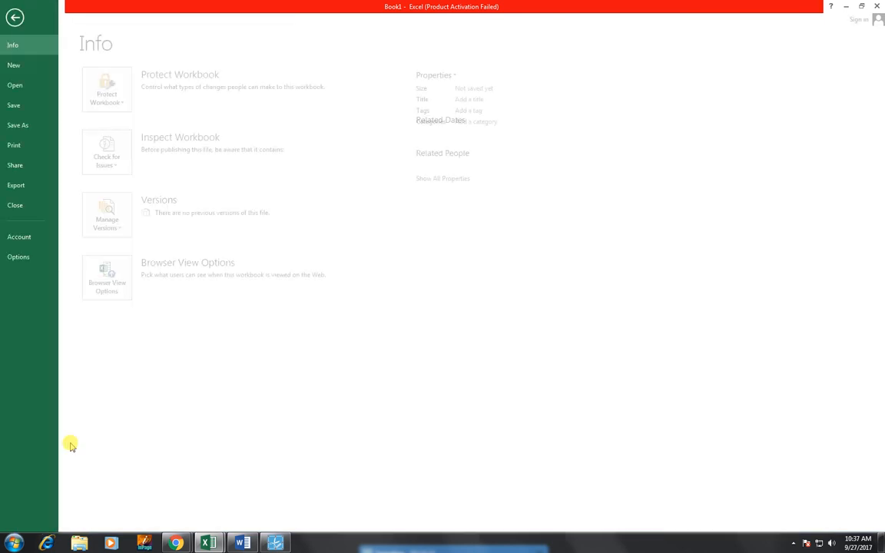
{"action": "left_click", "coordinate": [20, 126]}
{"action": "left_click", "coordinate": [280, 247]}
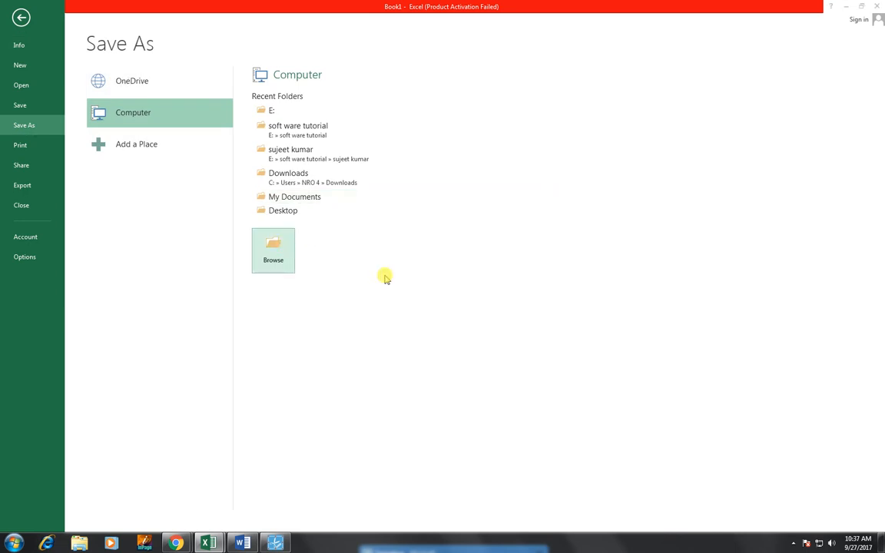
{"action": "left_click", "coordinate": [74, 218]}
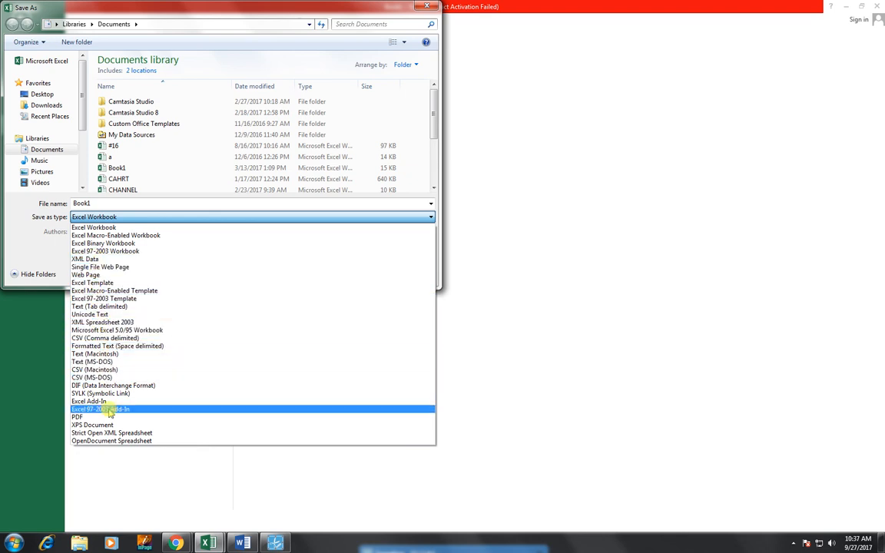
{"action": "left_click", "coordinate": [90, 283]}
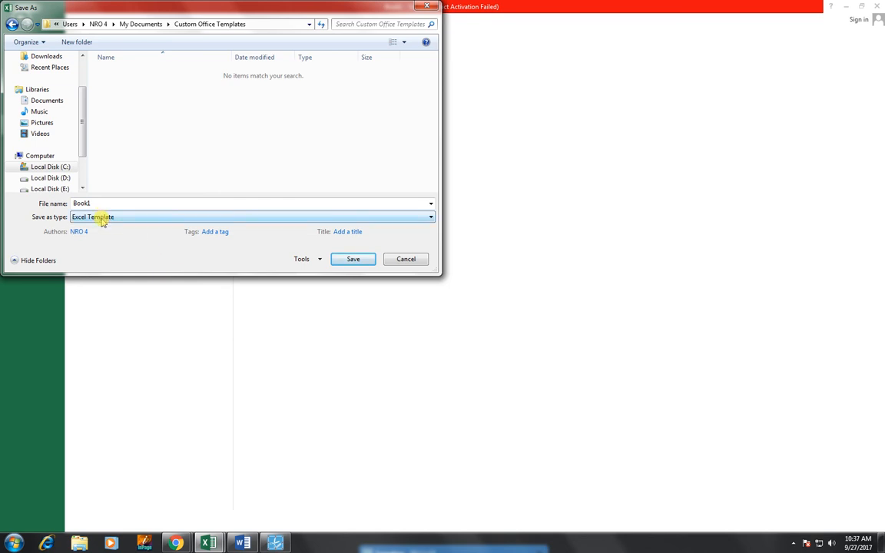
{"action": "left_click", "coordinate": [82, 73]}
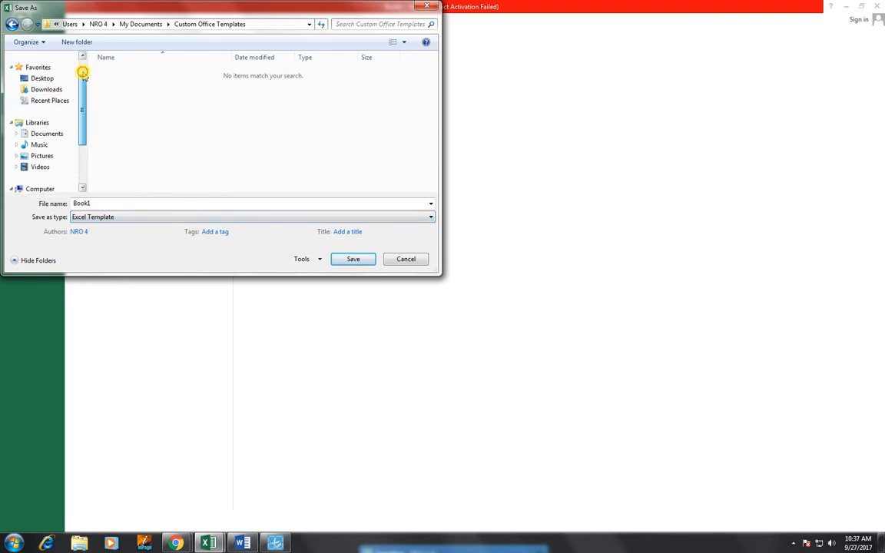
{"action": "left_click_drag", "start_coordinate": [82, 73], "coordinate": [83, 65]}
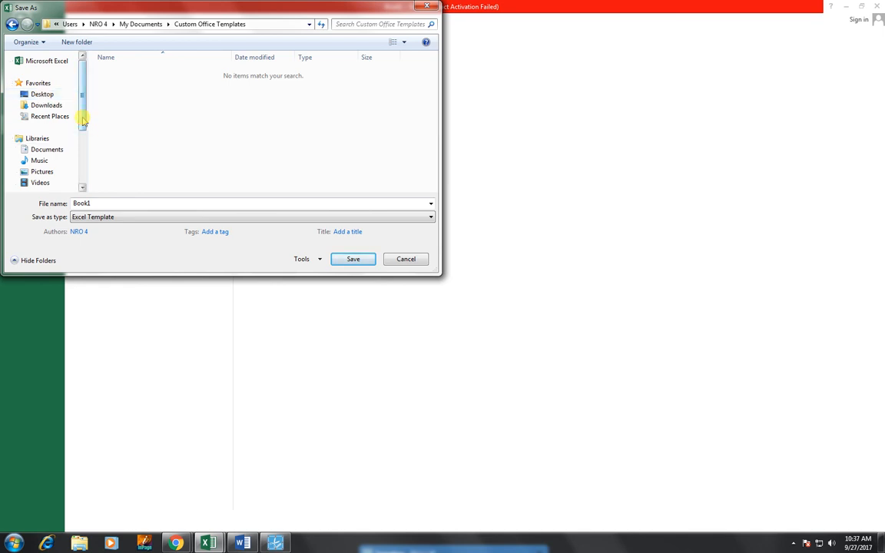
{"action": "left_click", "coordinate": [56, 151]}
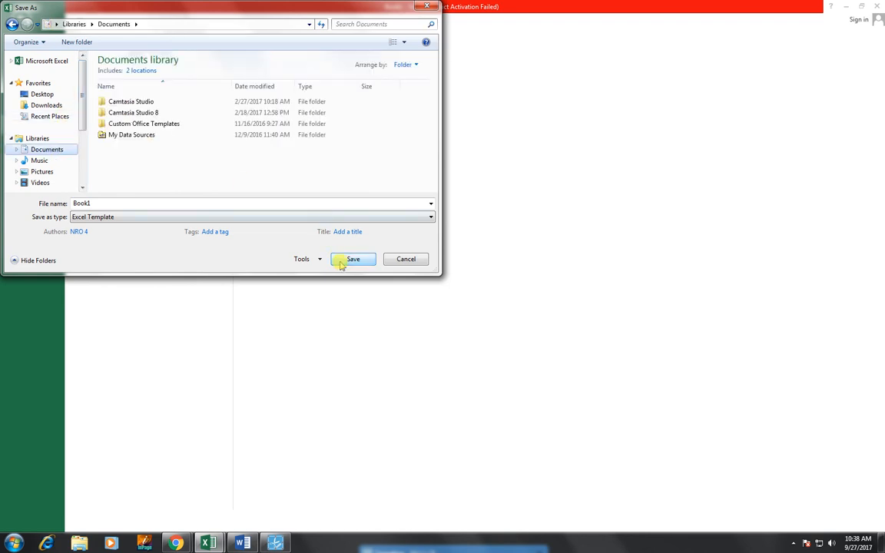
{"action": "left_click", "coordinate": [355, 259]}
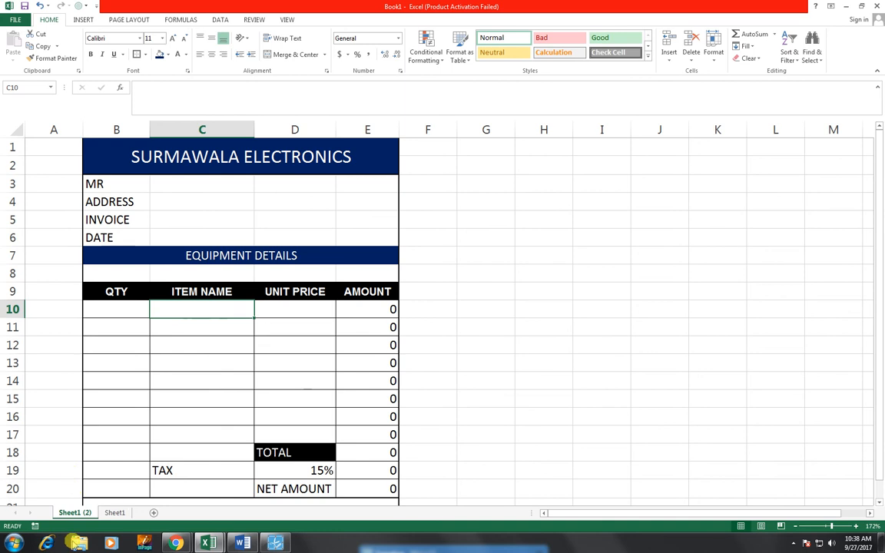
Try to open the saved Book1 template from the Documents library
{"action": "left_click", "coordinate": [14, 544]}
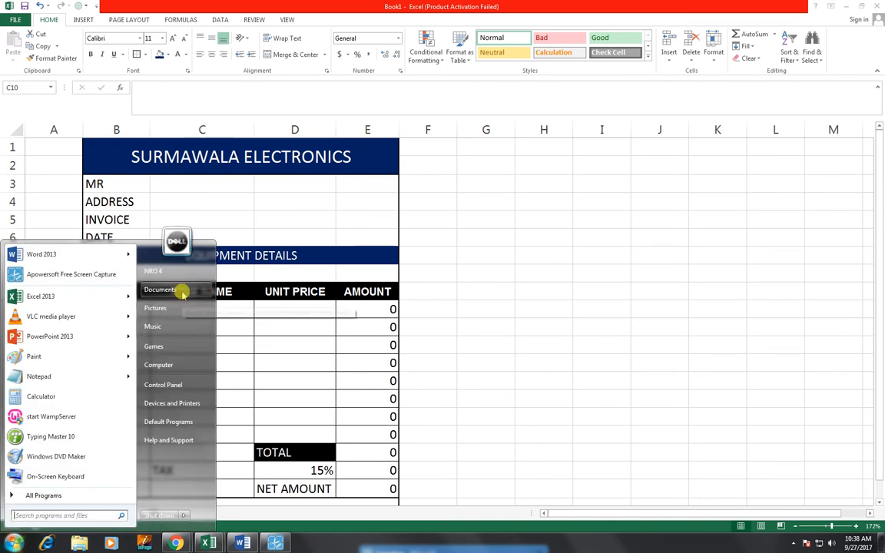
{"action": "left_click", "coordinate": [180, 290]}
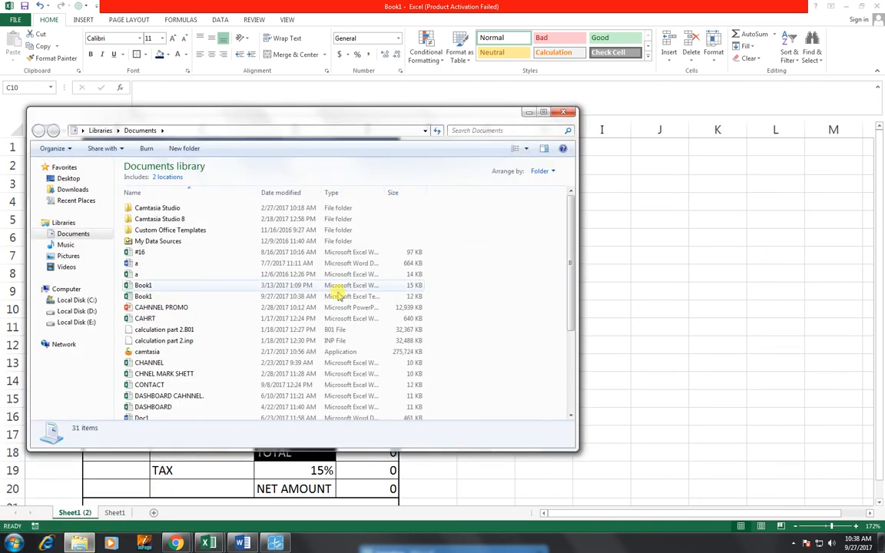
{"action": "left_click", "coordinate": [142, 307]}
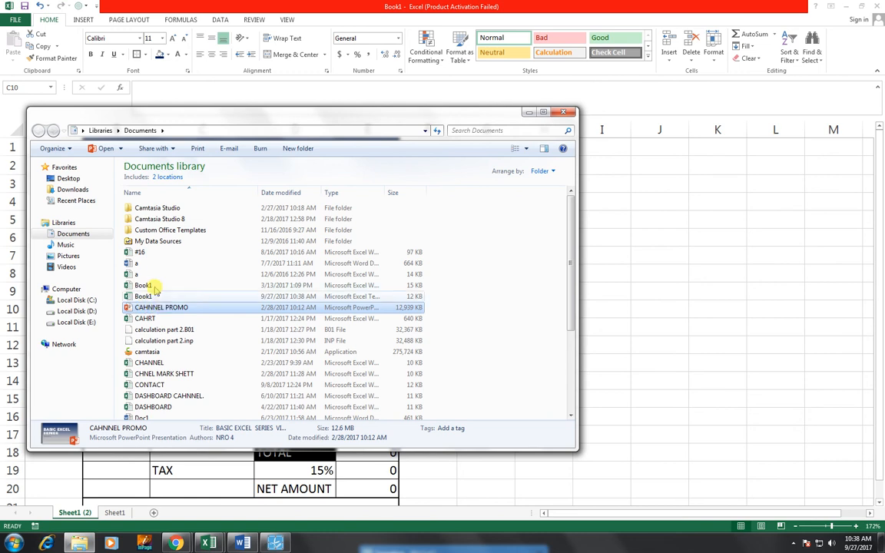
{"action": "double_click", "coordinate": [144, 286]}
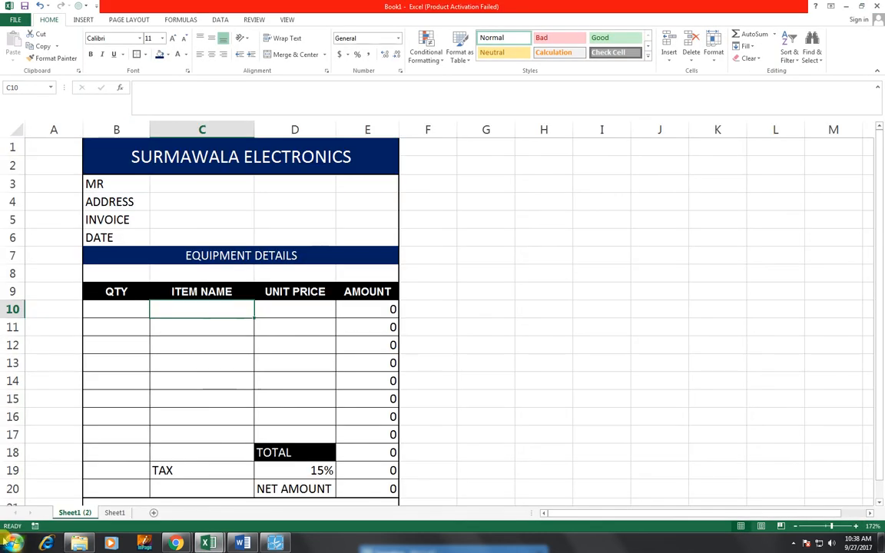
{"action": "left_click", "coordinate": [15, 542]}
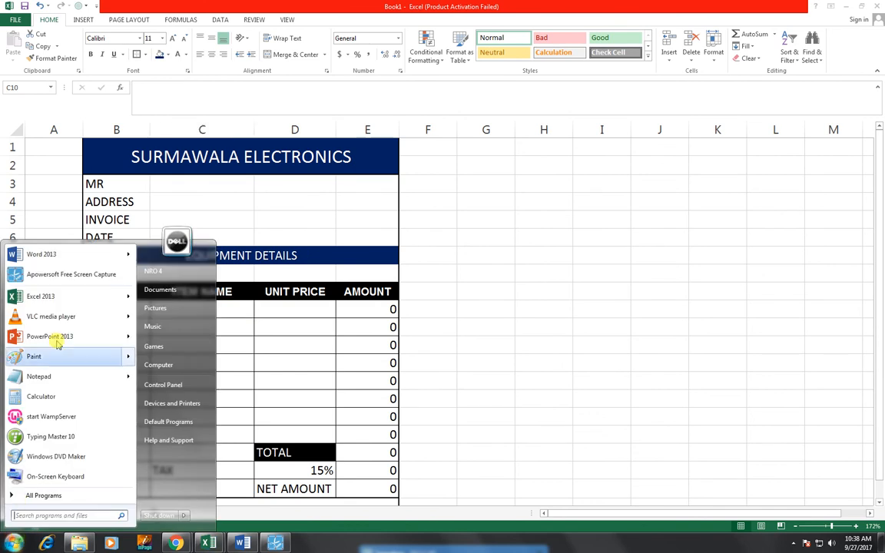
{"action": "left_click", "coordinate": [189, 290]}
{"action": "double_click", "coordinate": [146, 296]}
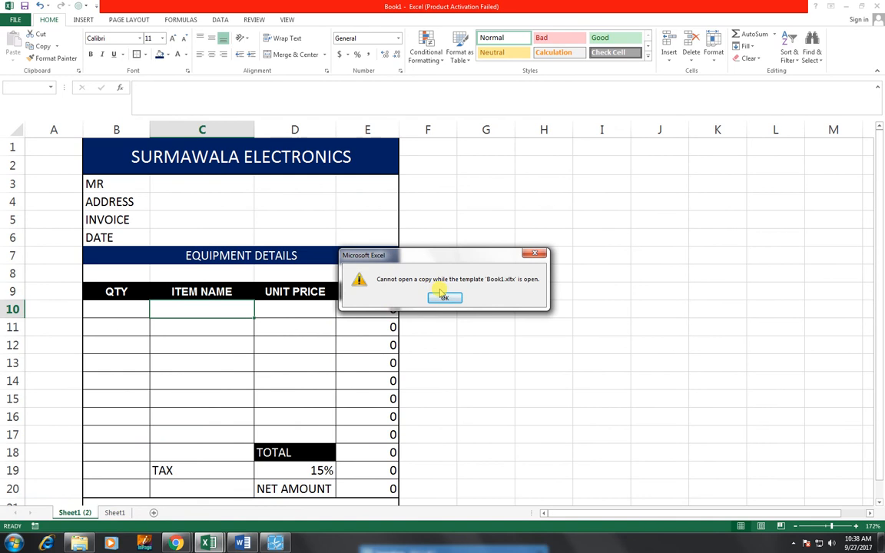
{"action": "left_click", "coordinate": [444, 296]}
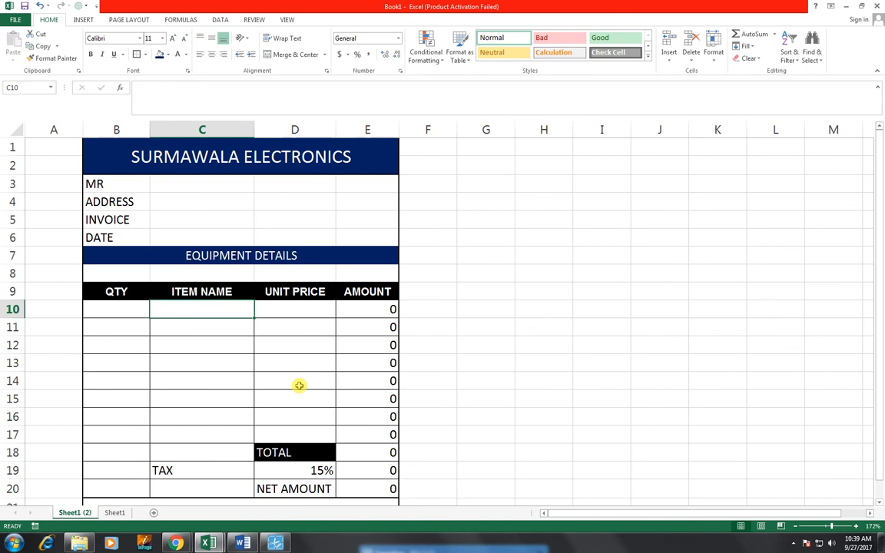
{"action": "right_click", "coordinate": [114, 513]}
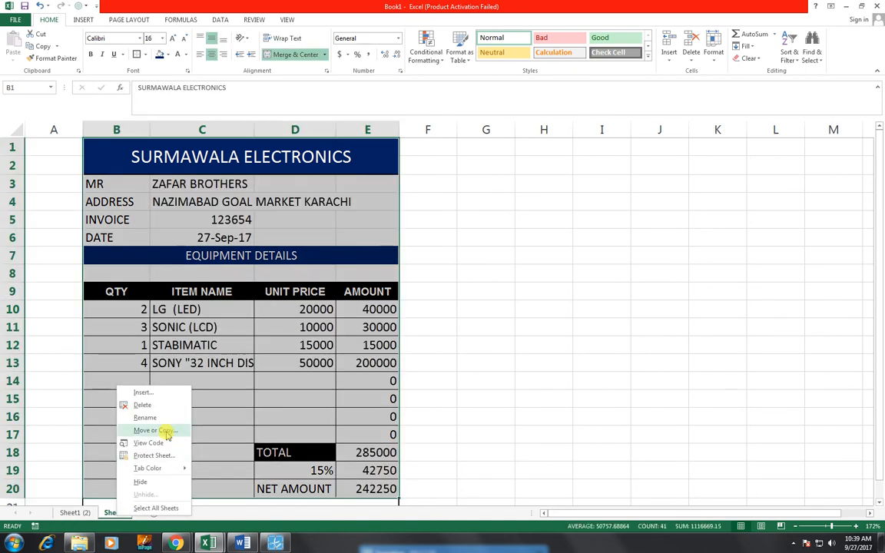
{"action": "left_click", "coordinate": [716, 62]}
{"action": "left_click", "coordinate": [716, 62]}
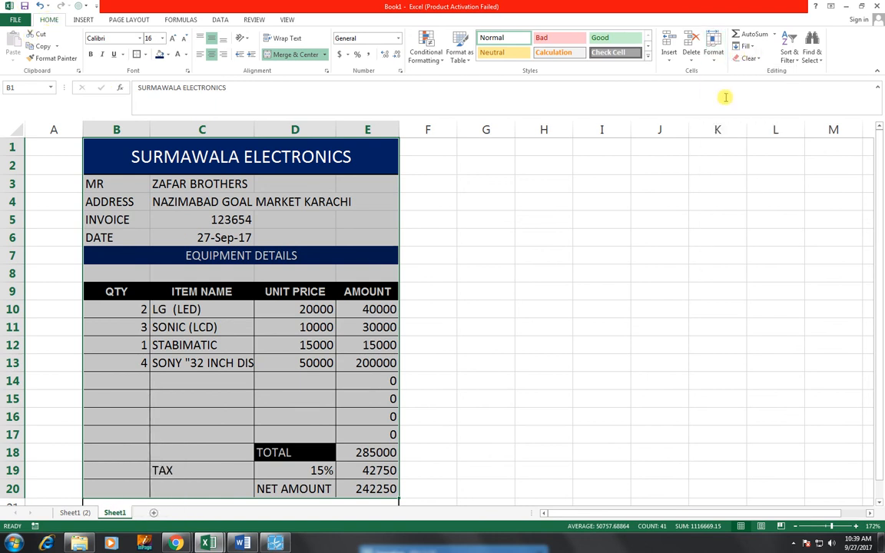
{"action": "left_click", "coordinate": [716, 60]}
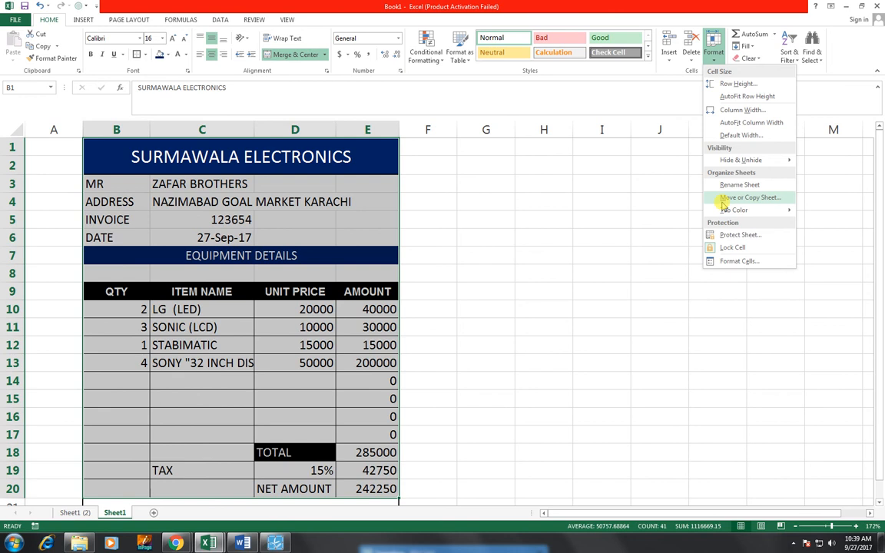
{"action": "left_click", "coordinate": [590, 405]}
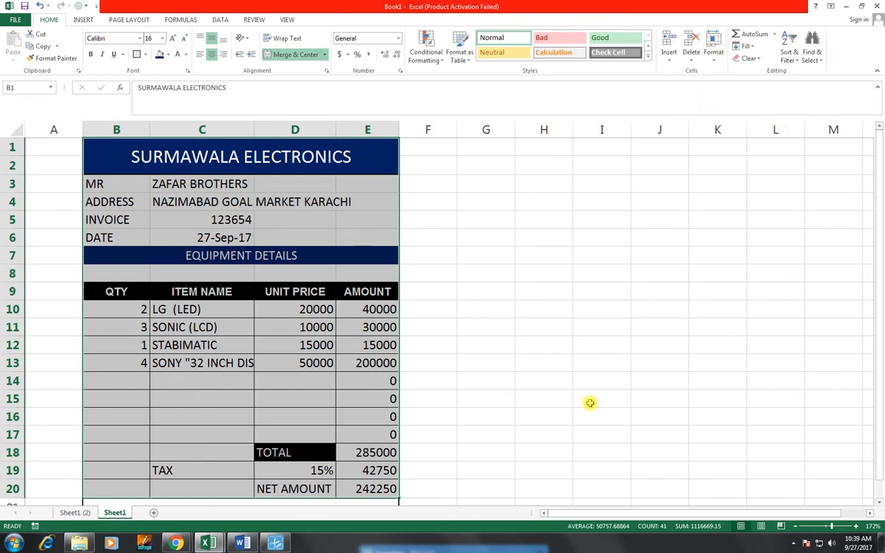
Delete the blank invoice sheet Sheet1 (2) from the workbook
{"action": "left_click", "coordinate": [86, 513]}
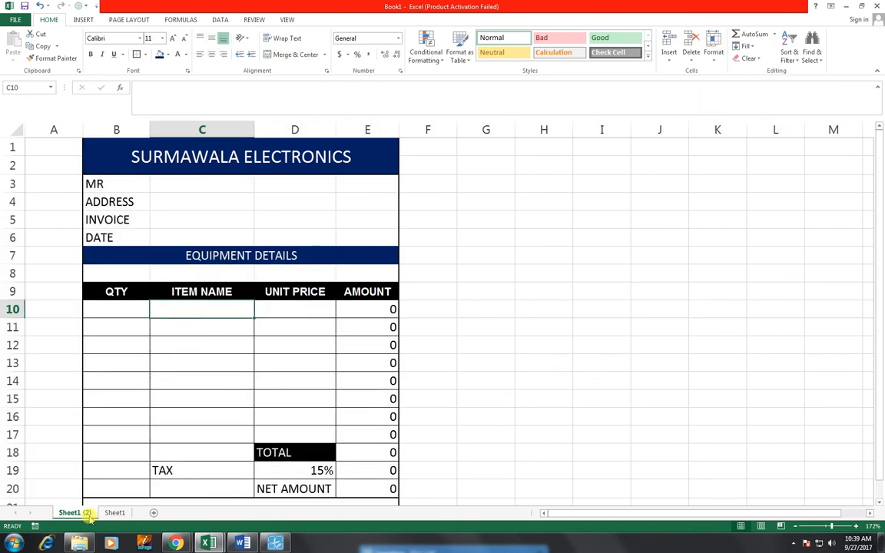
{"action": "right_click", "coordinate": [87, 513]}
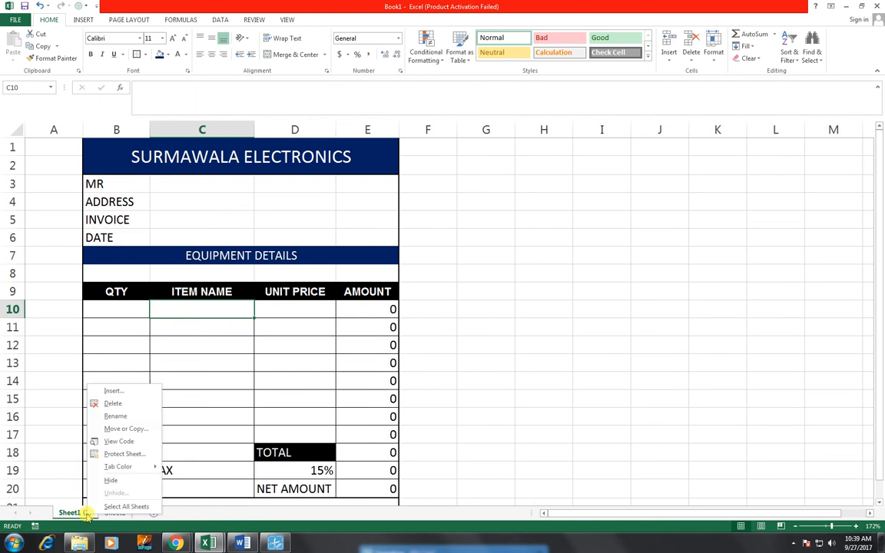
{"action": "left_click", "coordinate": [121, 407]}
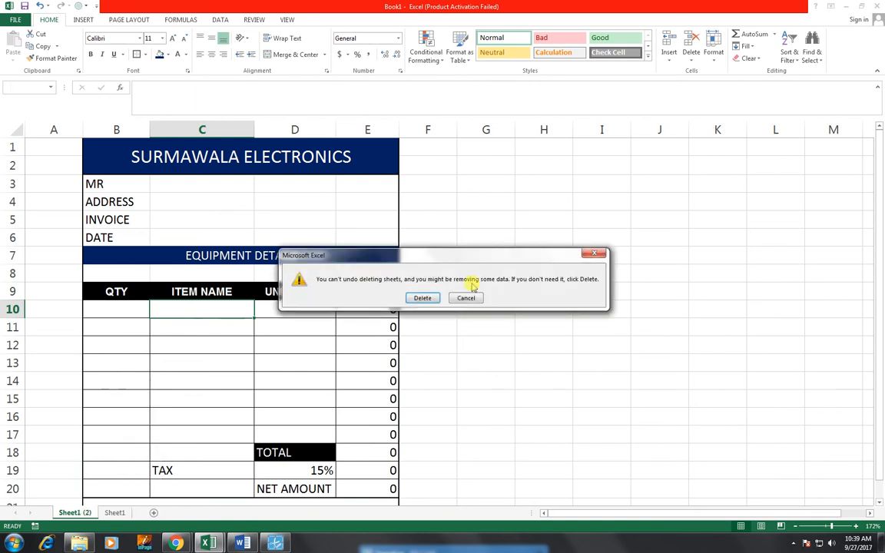
{"action": "left_click", "coordinate": [419, 297]}
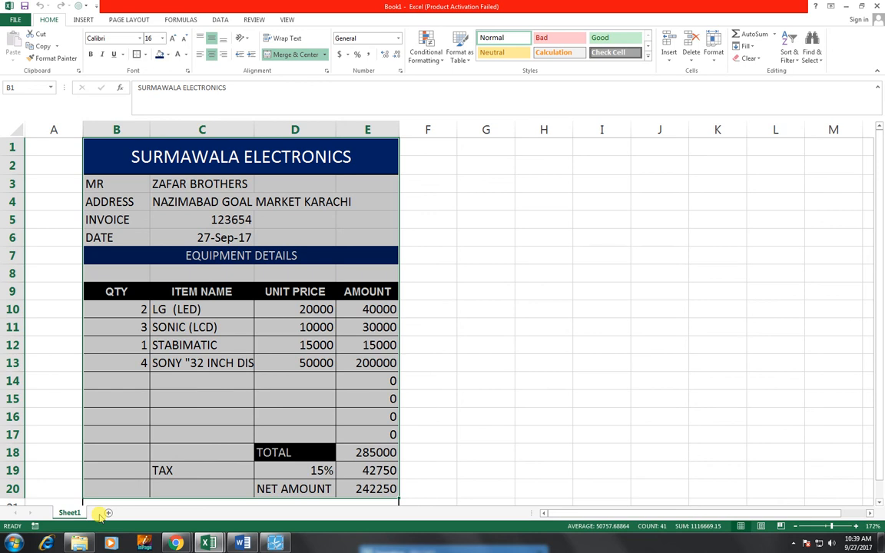
{"action": "left_click", "coordinate": [480, 467]}
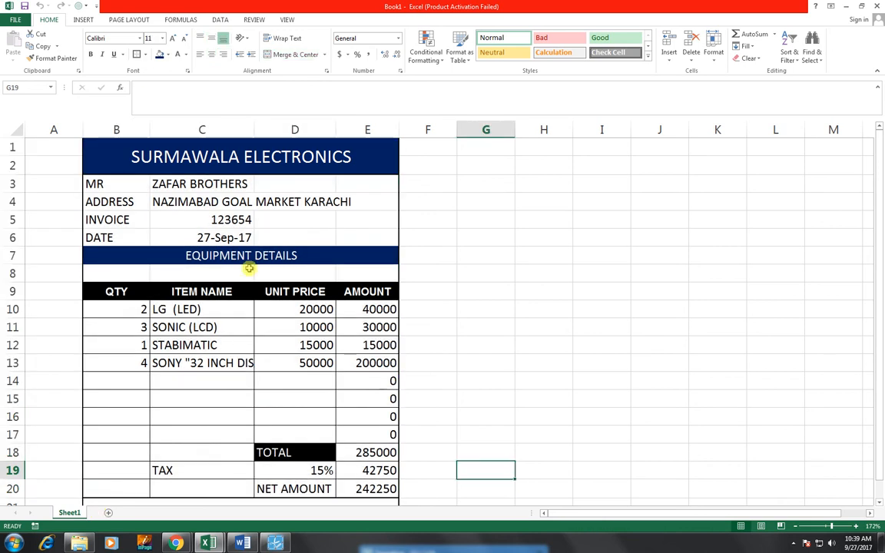
Try to narrow column F and paste a plain copy of invoice B1:E20 at G1, and undo both changes
{"action": "left_click", "coordinate": [119, 146]}
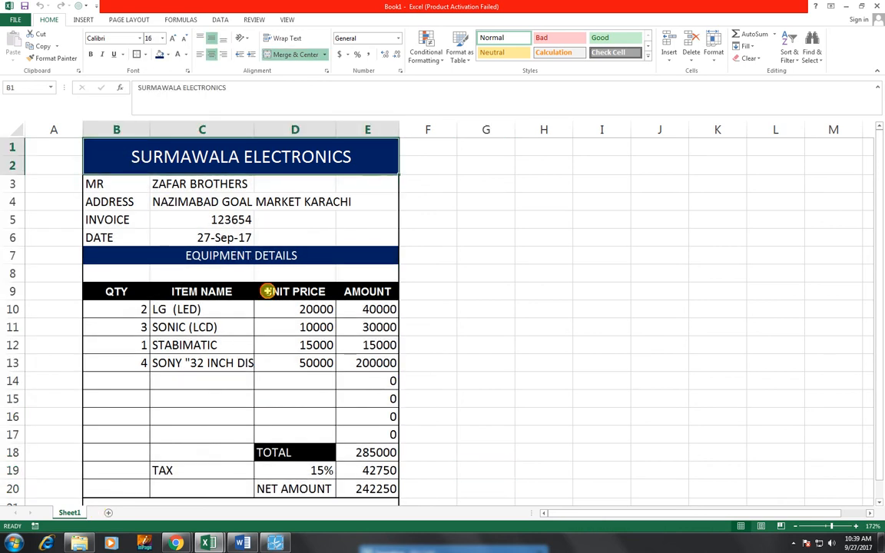
{"action": "left_click_drag", "start_coordinate": [267, 292], "coordinate": [330, 484]}
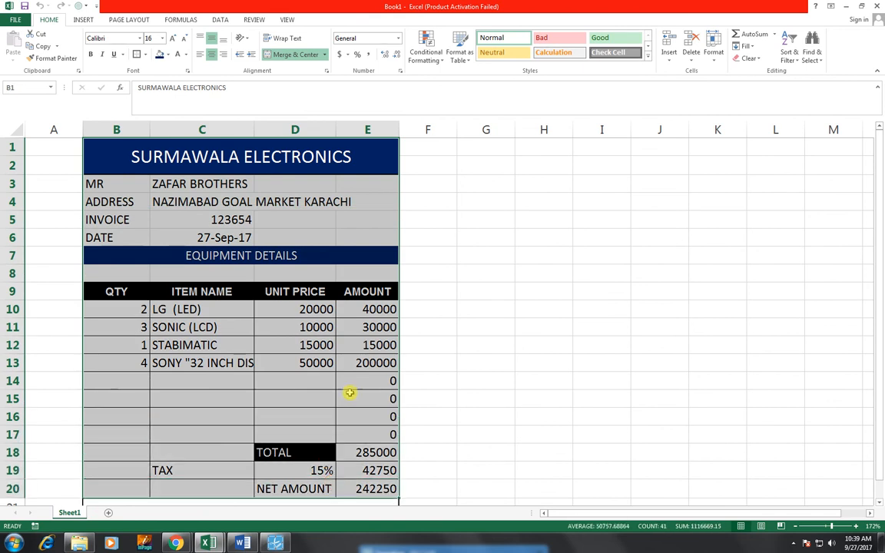
{"action": "key", "text": "ctrl+c"}
{"action": "left_click_drag", "start_coordinate": [457, 128], "coordinate": [406, 136]}
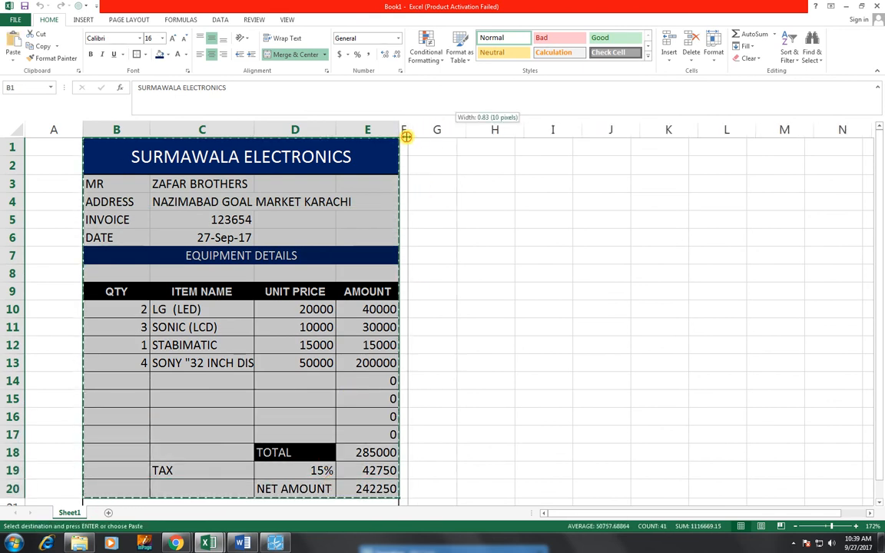
{"action": "left_click", "coordinate": [436, 146]}
{"action": "key", "text": "ctrl+v"}
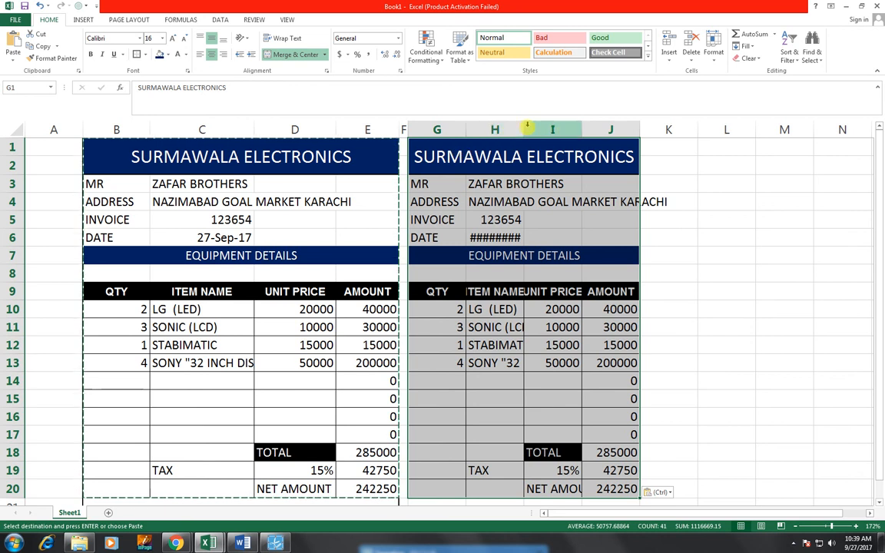
{"action": "key", "text": "ctrl+c"}
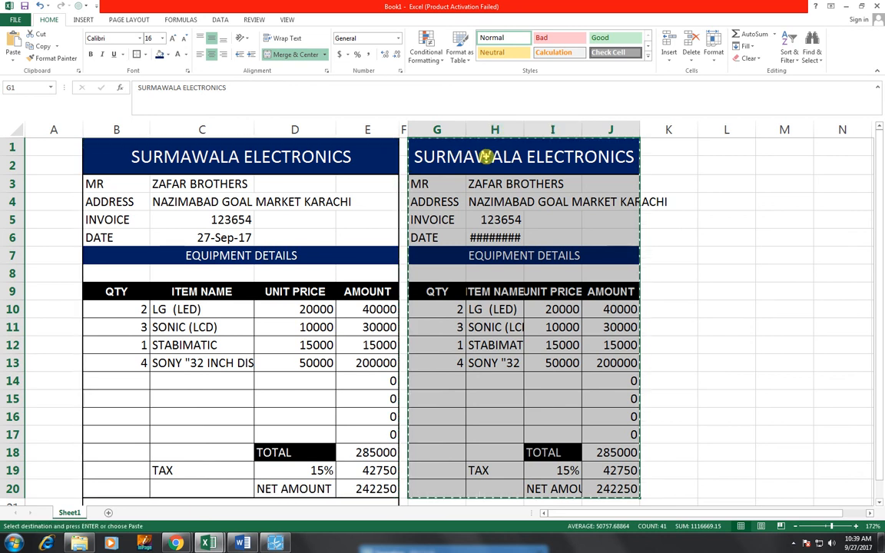
{"action": "key", "text": "ctrl+z"}
{"action": "key", "text": "ctrl+z"}
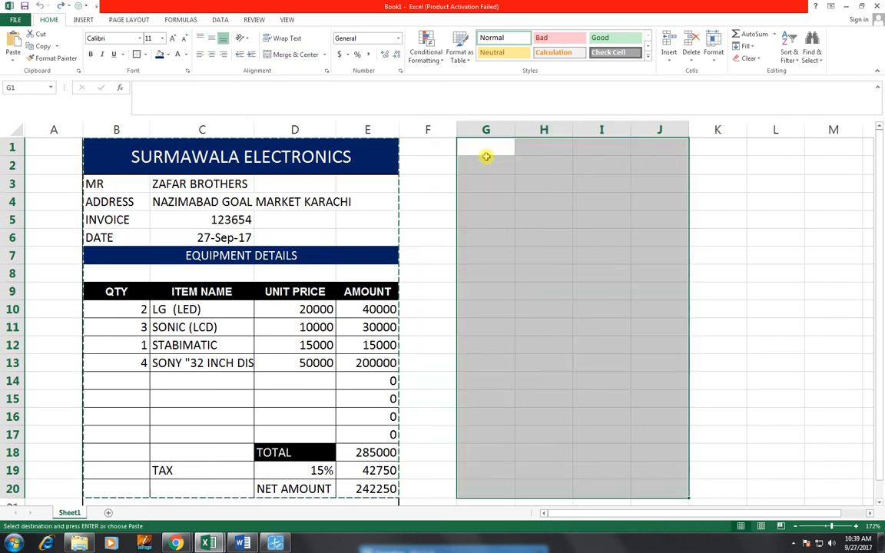
Narrow column F again and paste a copy of invoice B1:E20 at G1 with the original's column widths
{"action": "left_click_drag", "start_coordinate": [457, 129], "coordinate": [410, 131]}
{"action": "left_click_drag", "start_coordinate": [119, 165], "coordinate": [270, 487]}
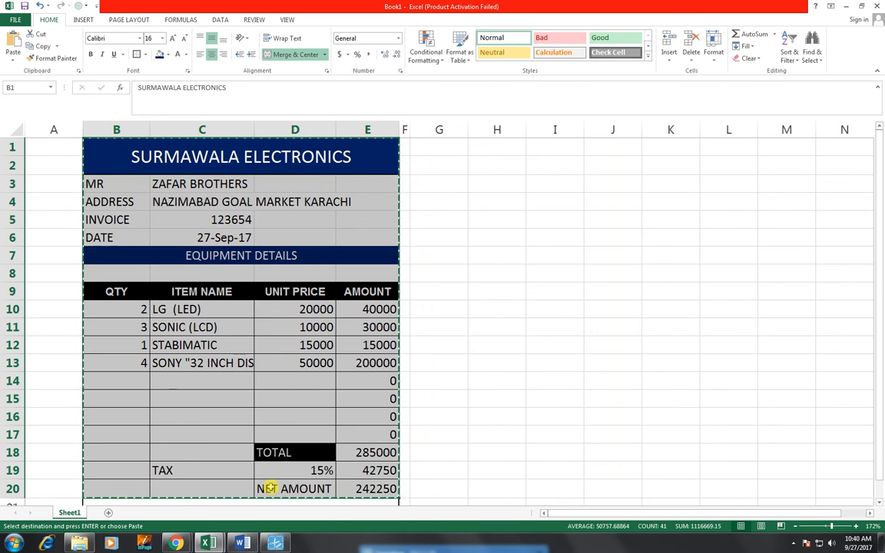
{"action": "right_click", "coordinate": [449, 145]}
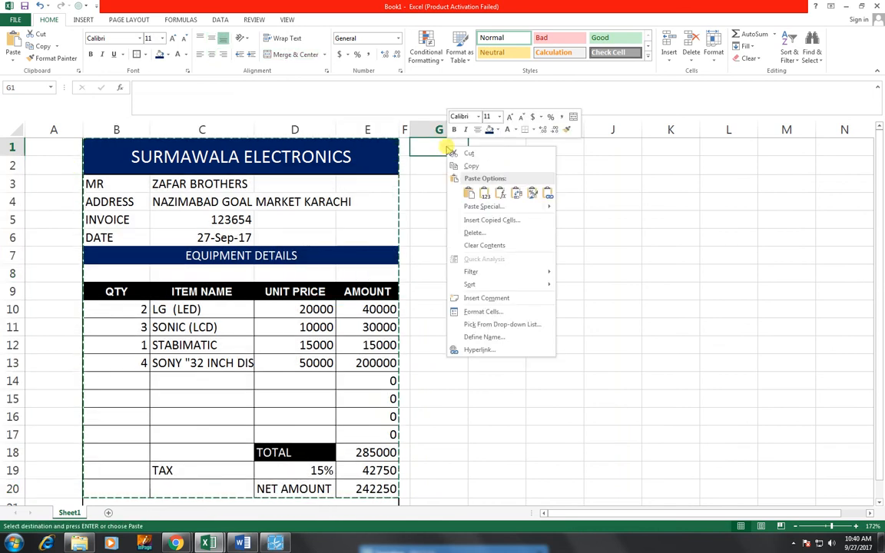
{"action": "left_click", "coordinate": [464, 207]}
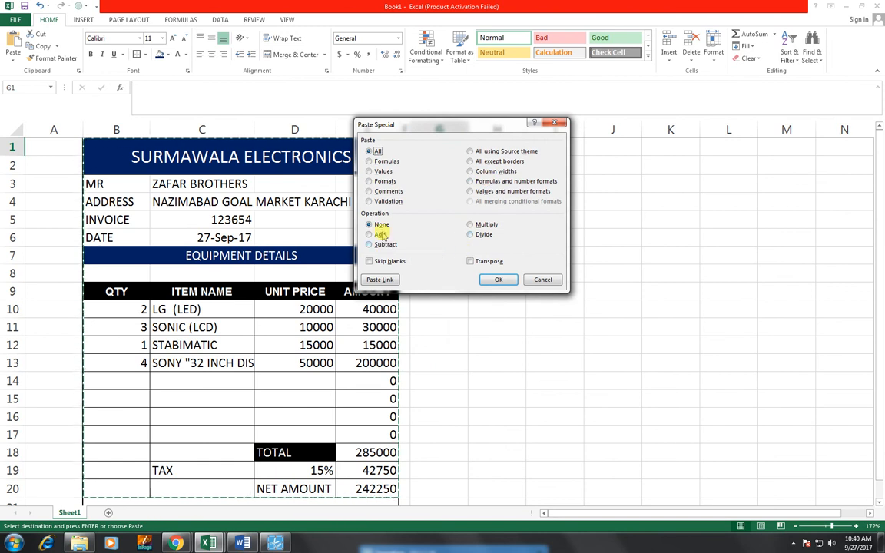
{"action": "left_click", "coordinate": [483, 172]}
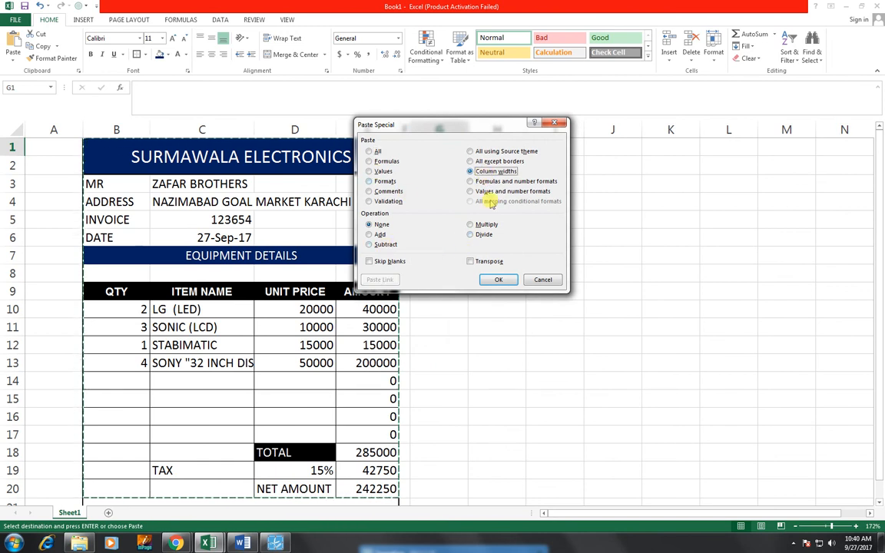
{"action": "left_click", "coordinate": [499, 280]}
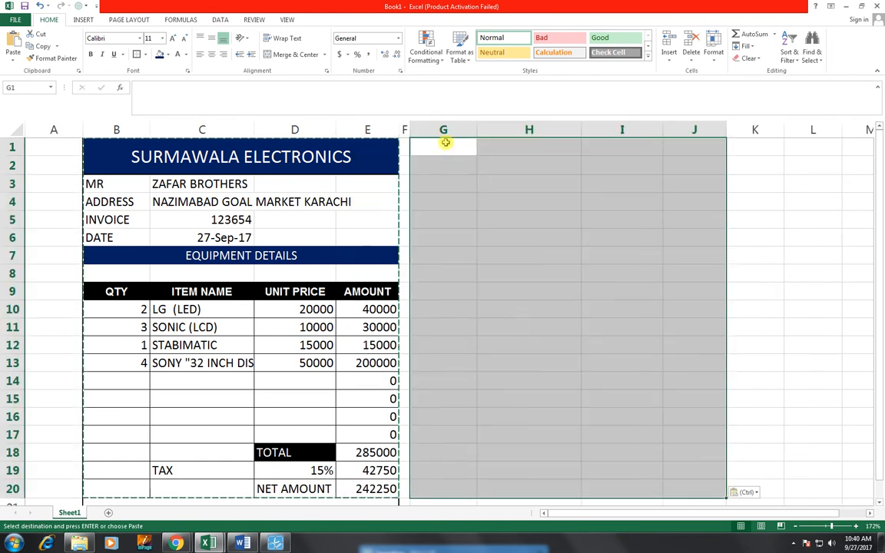
{"action": "key", "text": "ctrl+v"}
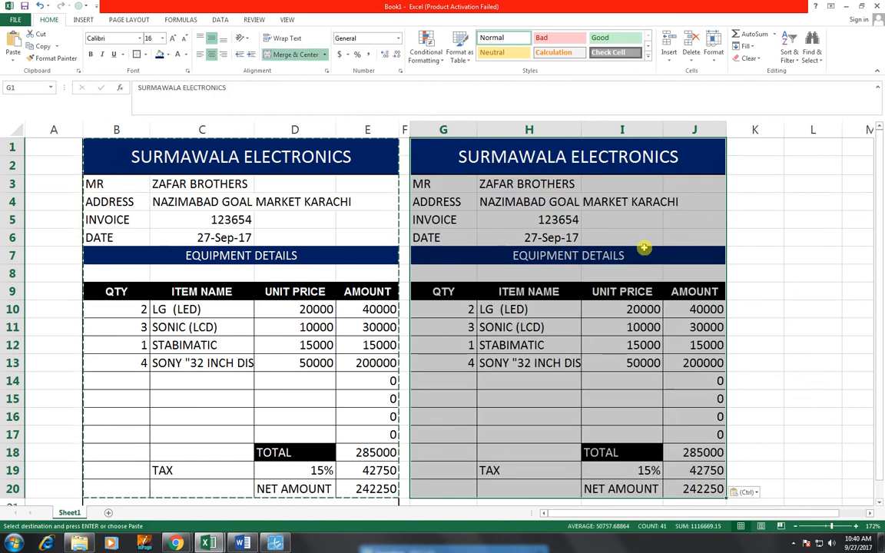
Narrow columns A, E, J, C and H to make the two side-by-side invoices more compact
{"action": "left_click_drag", "start_coordinate": [83, 130], "coordinate": [34, 128]}
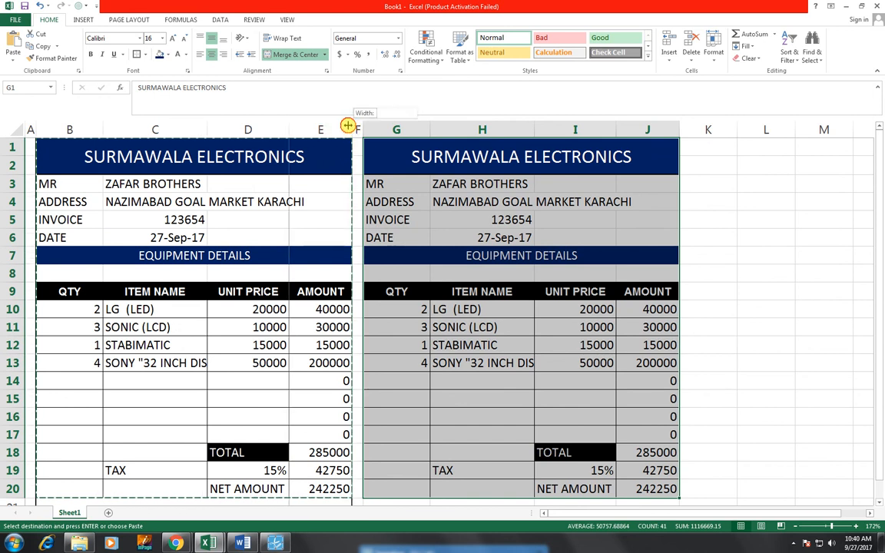
{"action": "left_click_drag", "start_coordinate": [348, 125], "coordinate": [355, 131]}
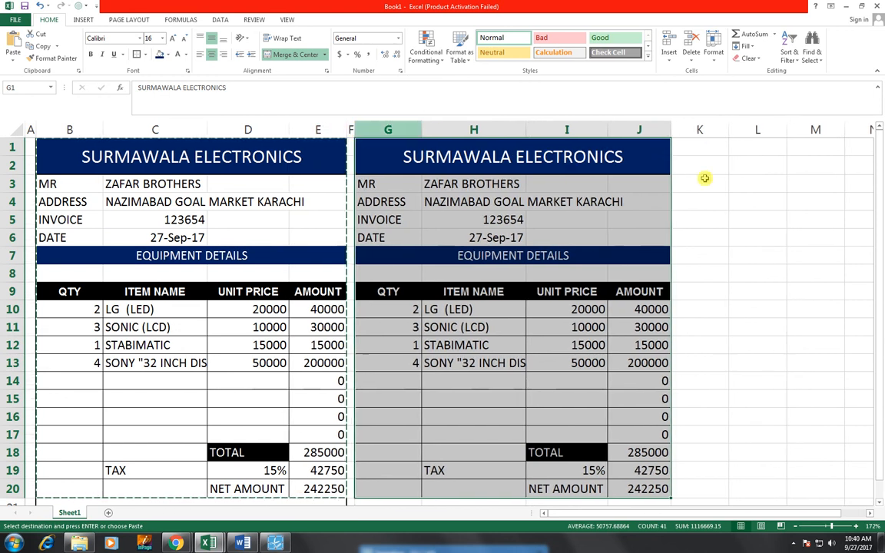
{"action": "left_click_drag", "start_coordinate": [671, 130], "coordinate": [654, 131]}
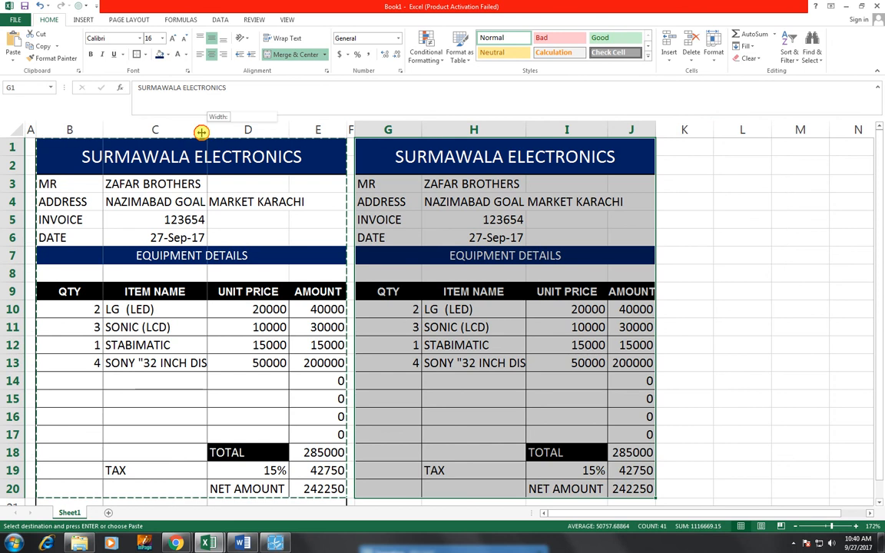
{"action": "left_click_drag", "start_coordinate": [200, 132], "coordinate": [202, 132]}
{"action": "left_click_drag", "start_coordinate": [521, 131], "coordinate": [517, 130]}
Merge and center cells G21:J21 below the second invoice
{"action": "scroll", "coordinate": [341, 381], "scroll_direction": "down", "scroll_amount": 1}
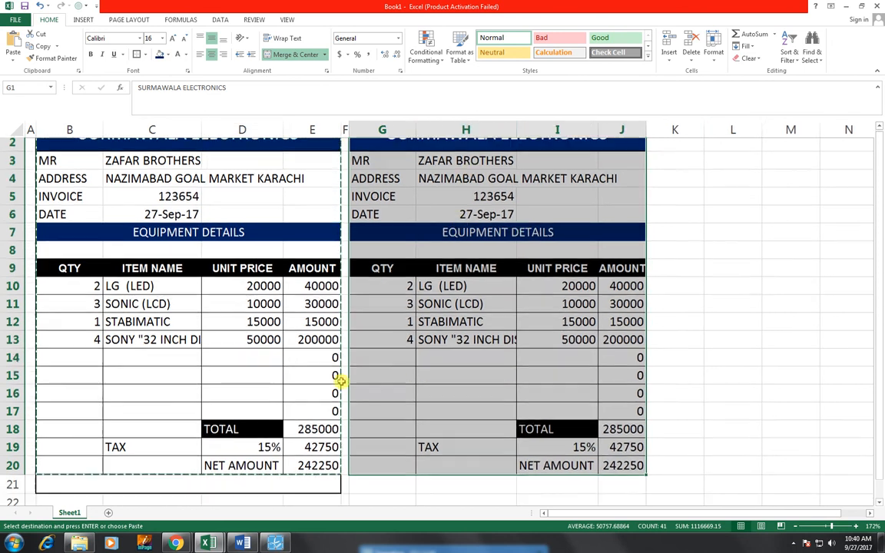
{"action": "scroll", "coordinate": [341, 380], "scroll_direction": "down", "scroll_amount": 1}
{"action": "left_click_drag", "start_coordinate": [355, 458], "coordinate": [629, 452]}
{"action": "left_click", "coordinate": [291, 55]}
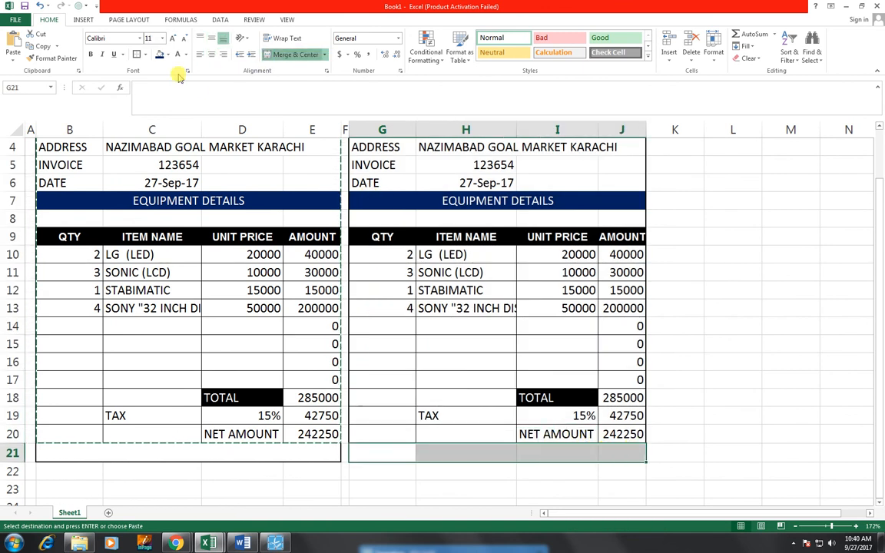
{"action": "scroll", "coordinate": [682, 195], "scroll_direction": "up", "scroll_amount": 1}
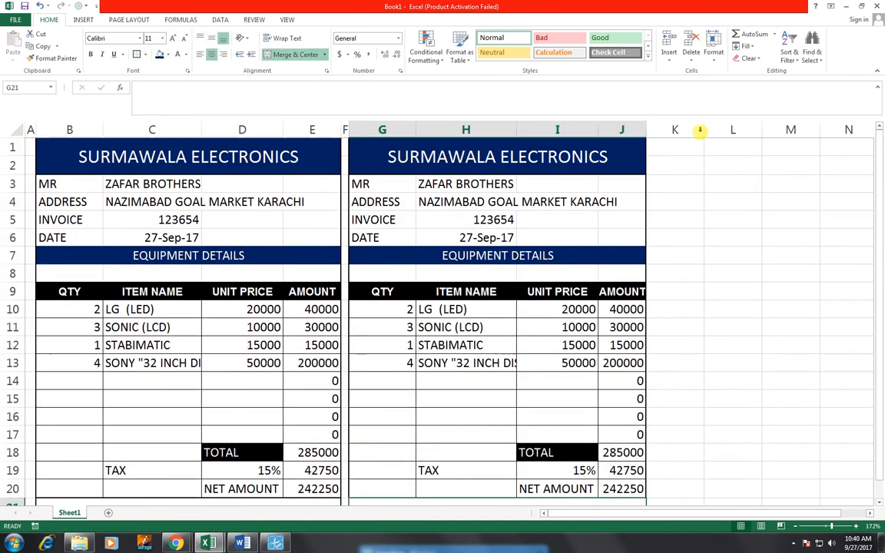
Narrow column K to a thin gap beside the second invoice and select cell L1
{"action": "left_click_drag", "start_coordinate": [705, 130], "coordinate": [650, 136]}
{"action": "left_click", "coordinate": [674, 145]}
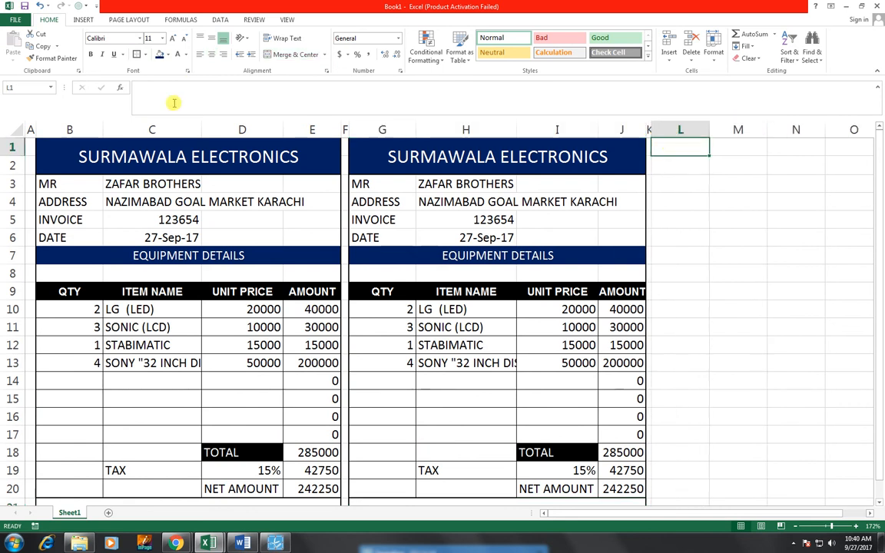
Paste a copy of invoice B1:E20 at L1 with the original's column widths
{"action": "left_click_drag", "start_coordinate": [68, 169], "coordinate": [294, 484]}
{"action": "key", "text": "ctrl+c"}
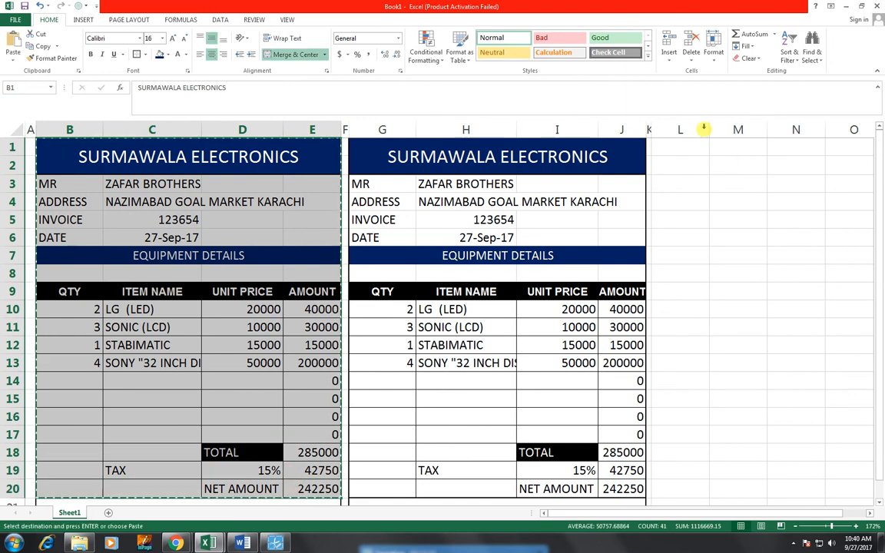
{"action": "right_click", "coordinate": [680, 146]}
{"action": "left_click", "coordinate": [715, 210]}
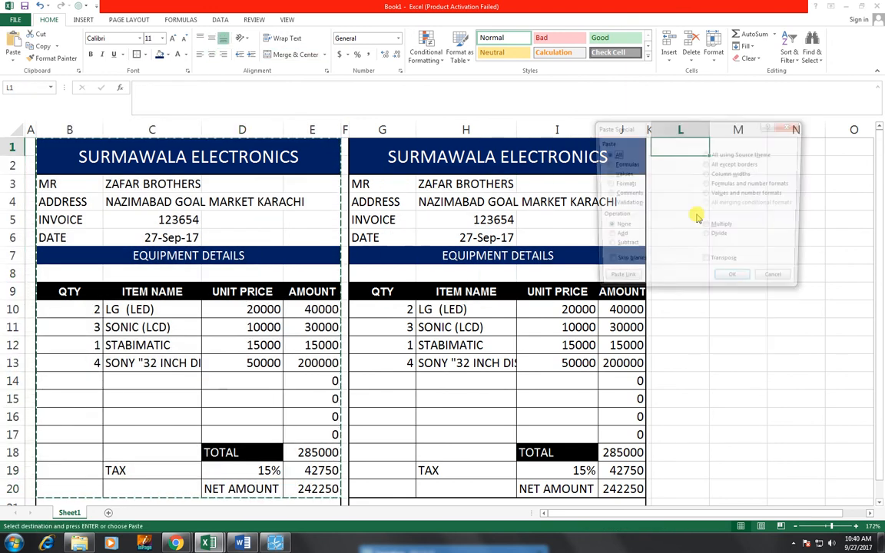
{"action": "left_click", "coordinate": [708, 173]}
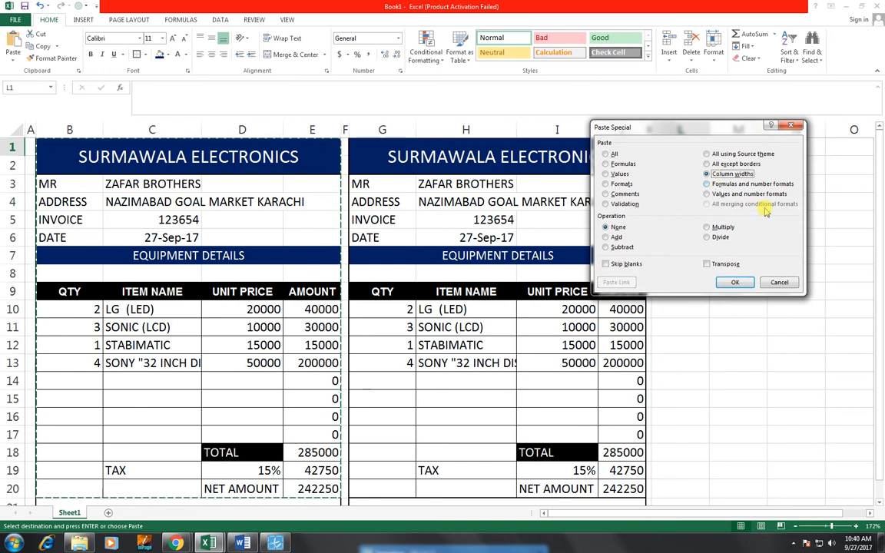
{"action": "left_click", "coordinate": [733, 282]}
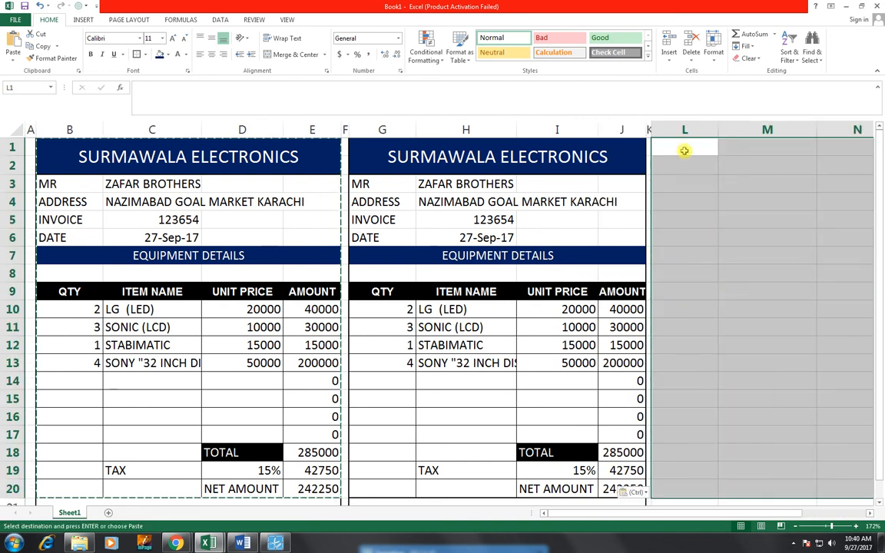
{"action": "key", "text": "ctrl+v"}
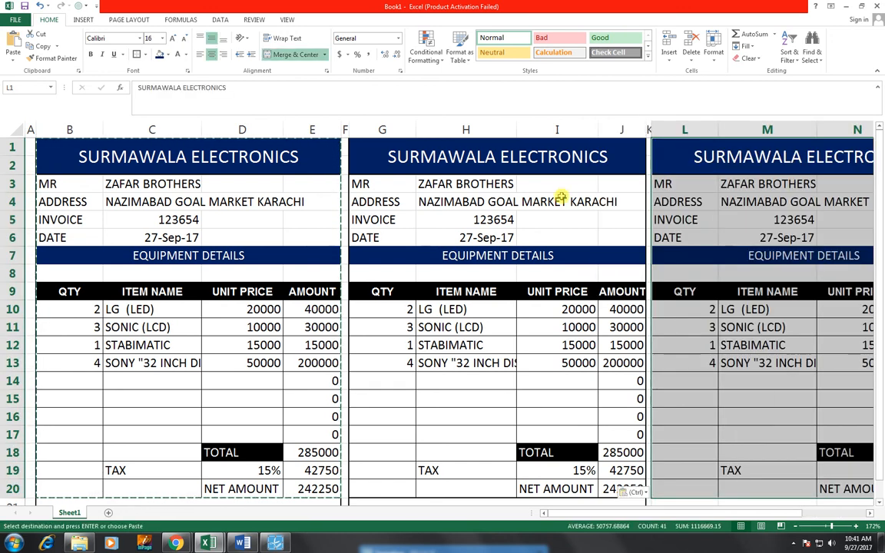
Merge and center cells L21:O21 below the third invoice
{"action": "left_click", "coordinate": [826, 528]}
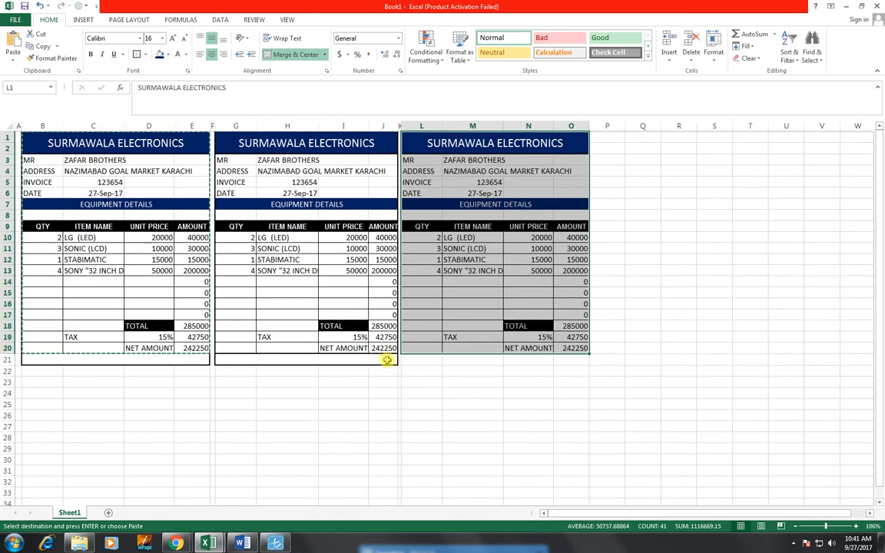
{"action": "left_click_drag", "start_coordinate": [407, 359], "coordinate": [568, 358]}
{"action": "left_click", "coordinate": [291, 58]}
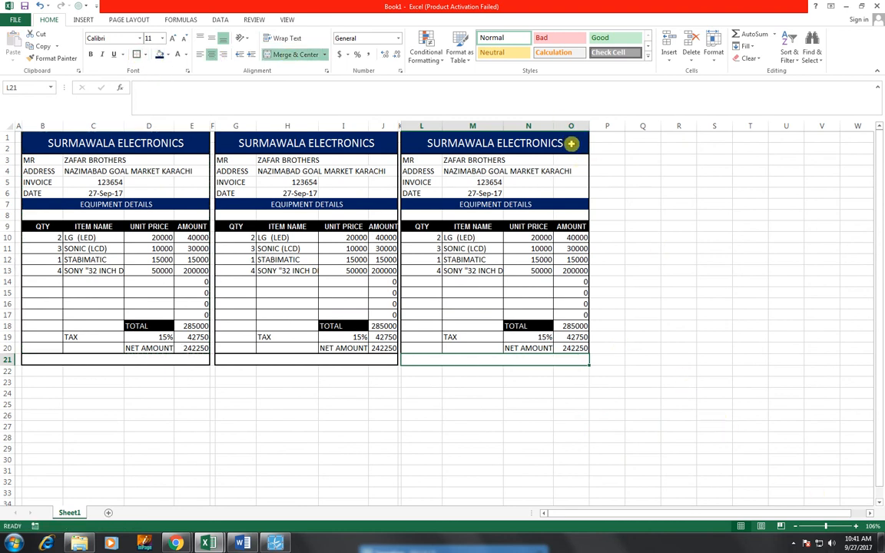
Fit the three invoices in view and insert three blank rows above them
{"action": "left_click_drag", "start_coordinate": [571, 143], "coordinate": [27, 359]}
{"action": "left_click", "coordinate": [289, 21]}
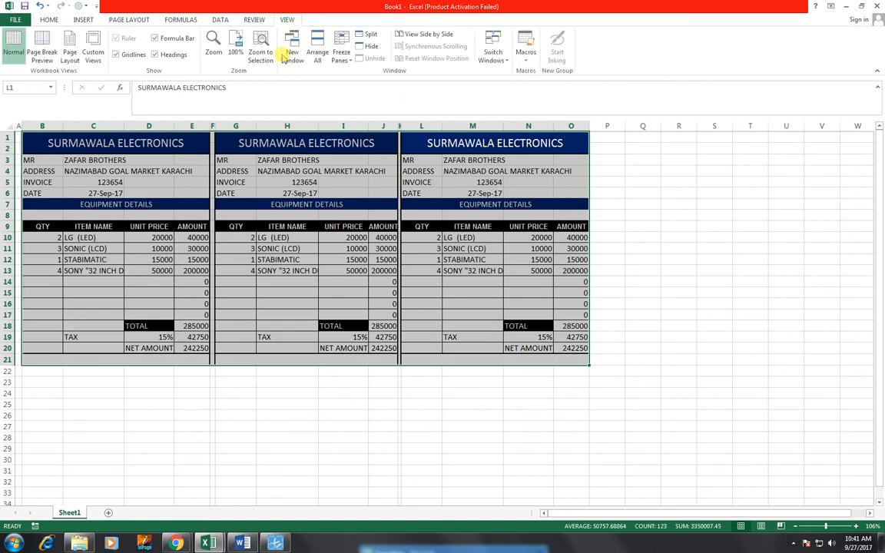
{"action": "left_click", "coordinate": [259, 44]}
{"action": "left_click", "coordinate": [498, 235]}
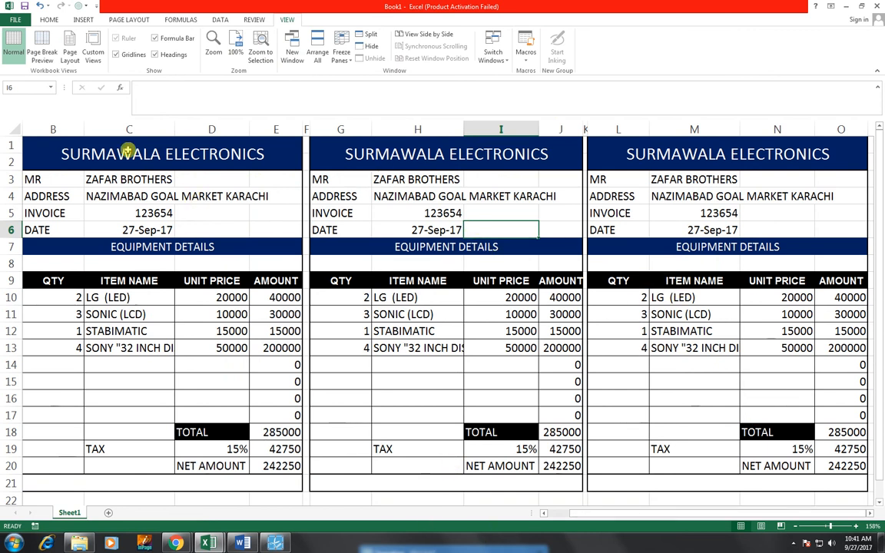
{"action": "left_click", "coordinate": [10, 146]}
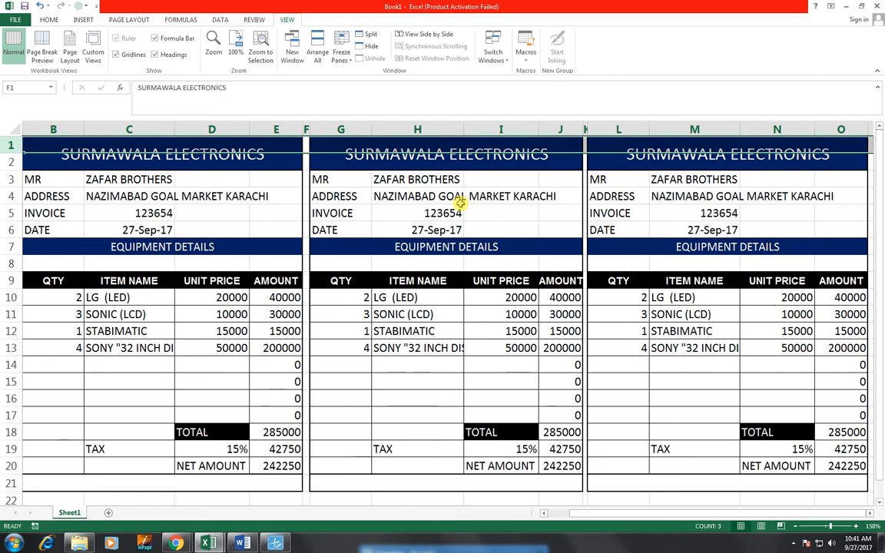
{"action": "key", "text": "ctrl+shift+equal"}
{"action": "key", "text": "ctrl+shift+equal"}
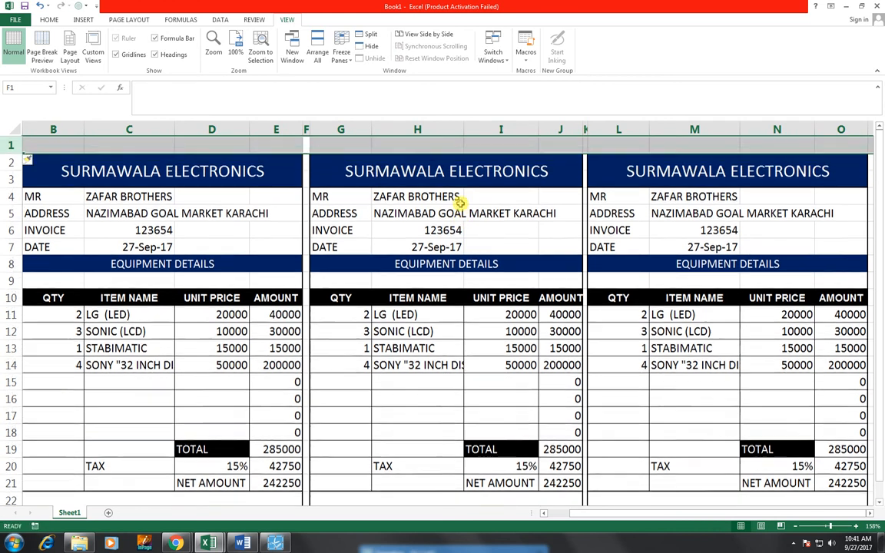
{"action": "key", "text": "ctrl+shift+equal"}
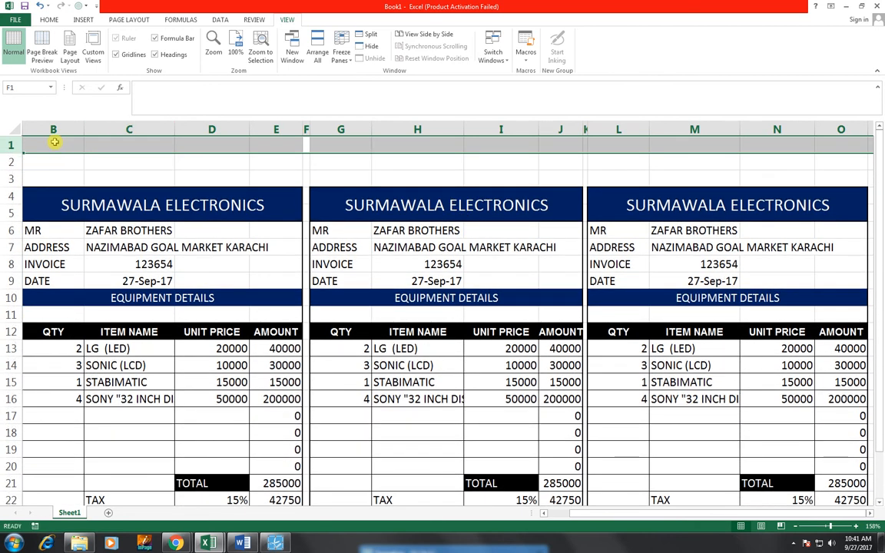
{"action": "left_click_drag", "start_coordinate": [54, 142], "coordinate": [775, 145]}
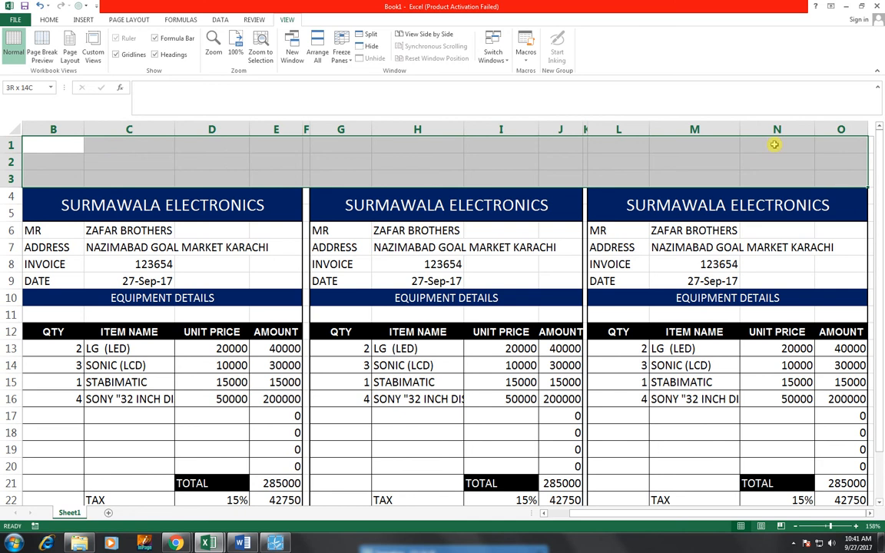
{"action": "left_click", "coordinate": [48, 19]}
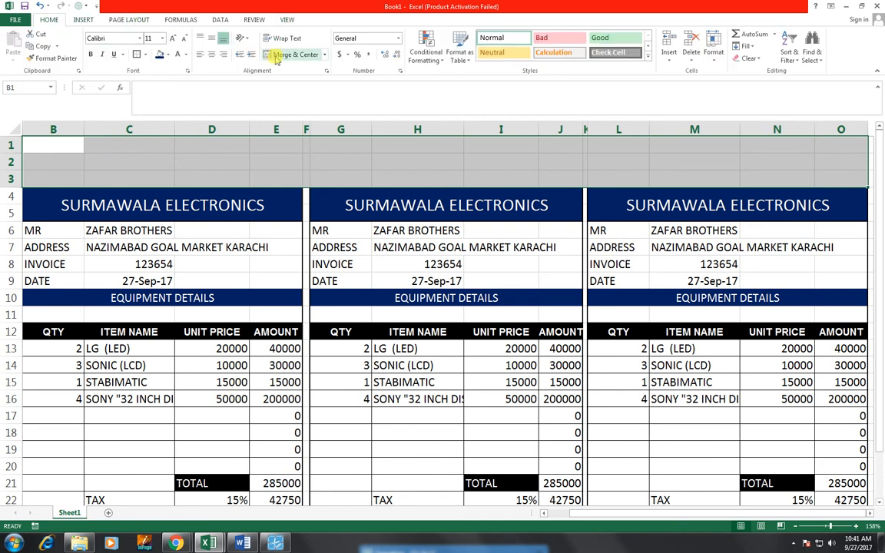
{"action": "left_click", "coordinate": [277, 57]}
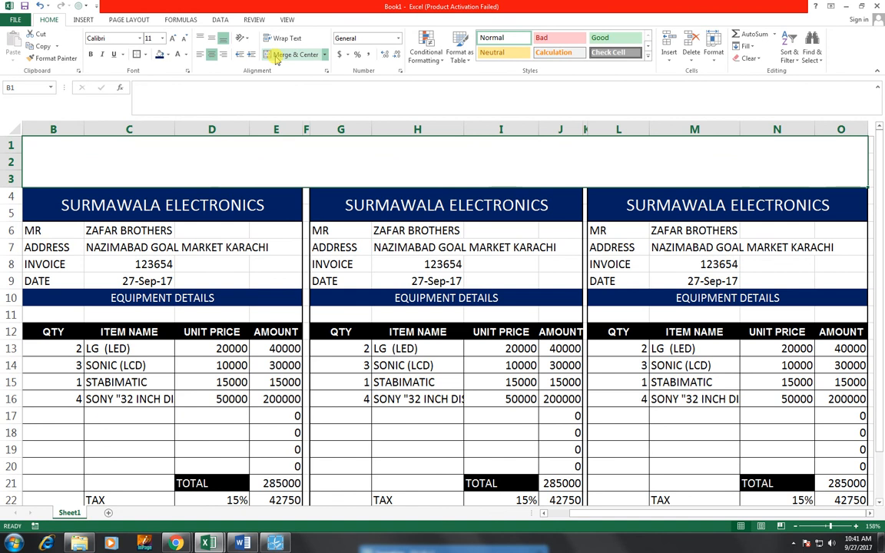
{"action": "left_click", "coordinate": [276, 57]}
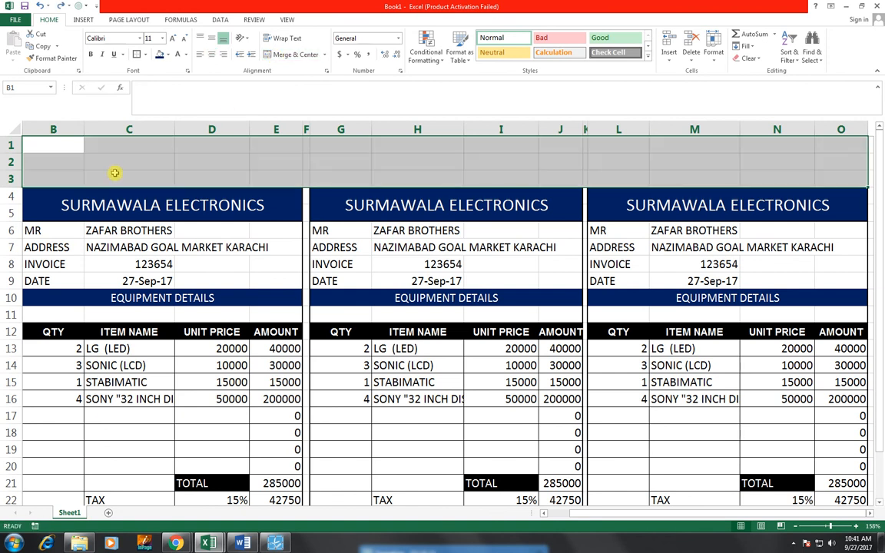
Insert one more blank row at row 1 and merge and center cells B1:O3 across the three invoices
{"action": "left_click", "coordinate": [8, 142]}
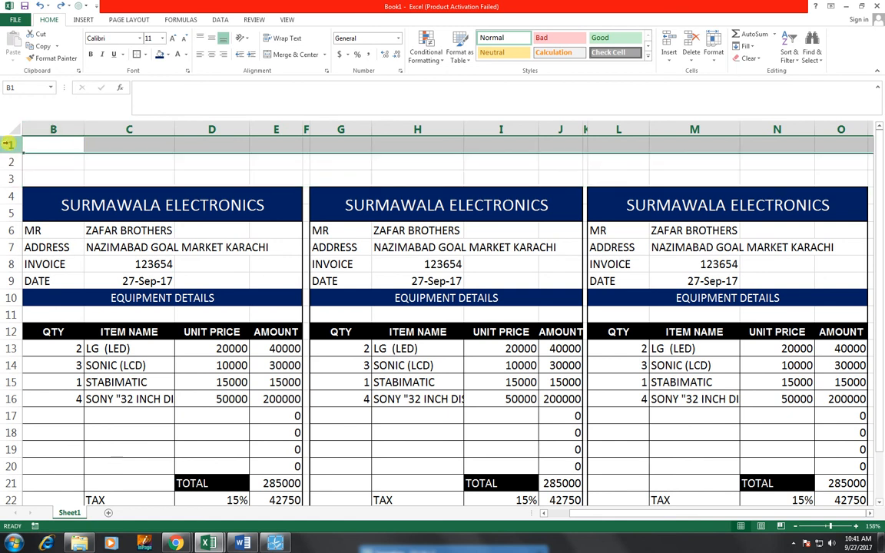
{"action": "key", "text": "ctrl+shift+plus"}
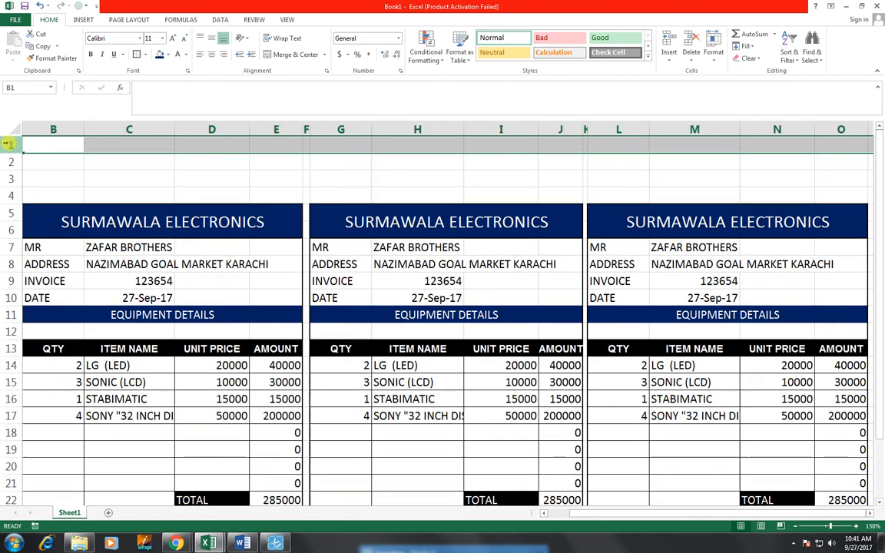
{"action": "left_click_drag", "start_coordinate": [46, 144], "coordinate": [853, 181]}
{"action": "left_click", "coordinate": [308, 55]}
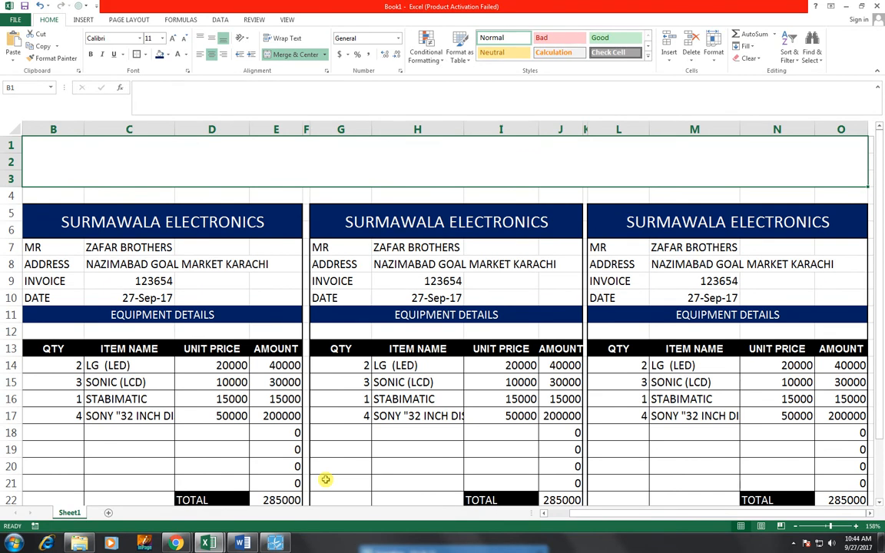
Enter the title ELECTRONICS BILL WITH GST in the merged B1:O3 cell and fill the cell with black
{"action": "type", "text": "ELECTRONICS BILL WITH GST"}
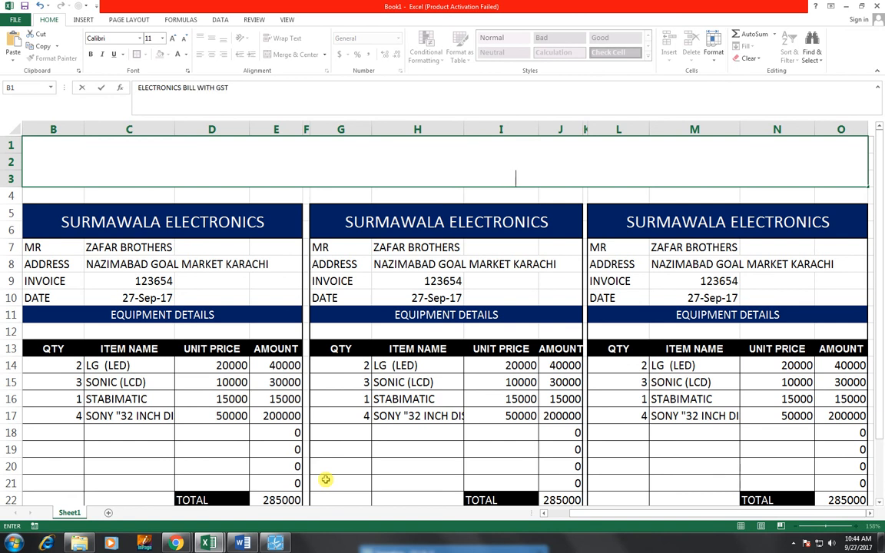
{"action": "left_click", "coordinate": [486, 382]}
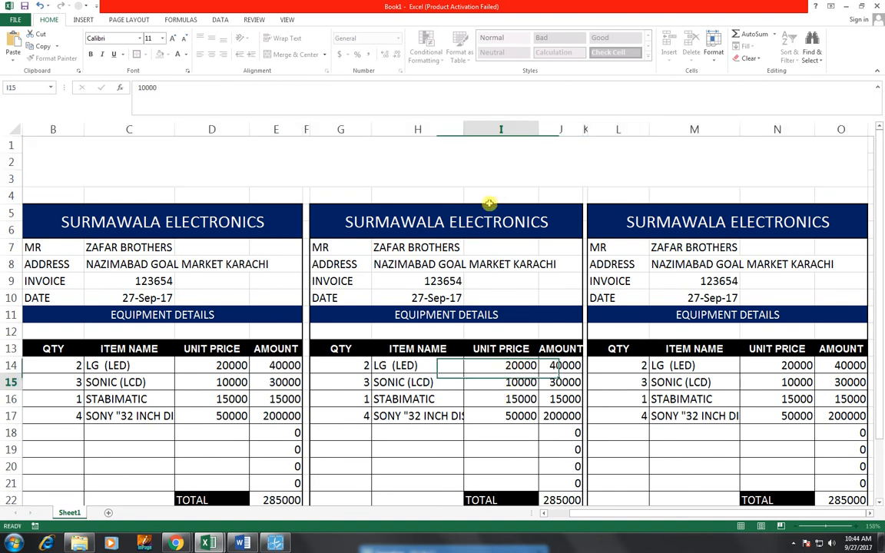
{"action": "left_click", "coordinate": [472, 150]}
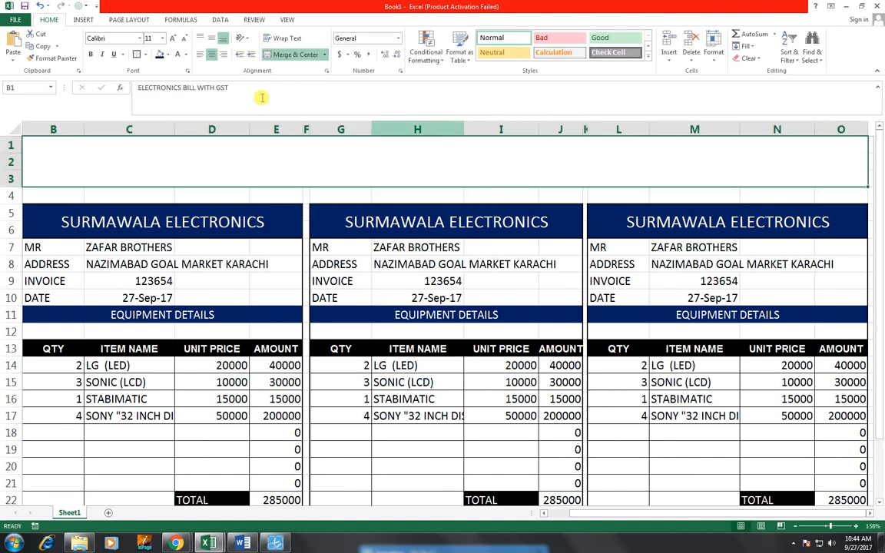
{"action": "left_click", "coordinate": [168, 55]}
{"action": "left_click", "coordinate": [168, 80]}
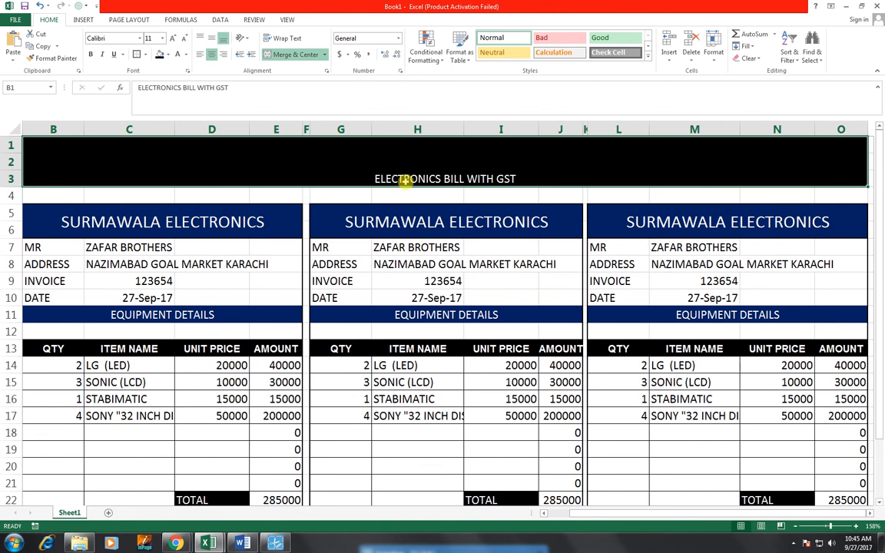
Correct the title in B1 to ELECTRONIC BILL WITH GST
{"action": "double_click", "coordinate": [442, 178]}
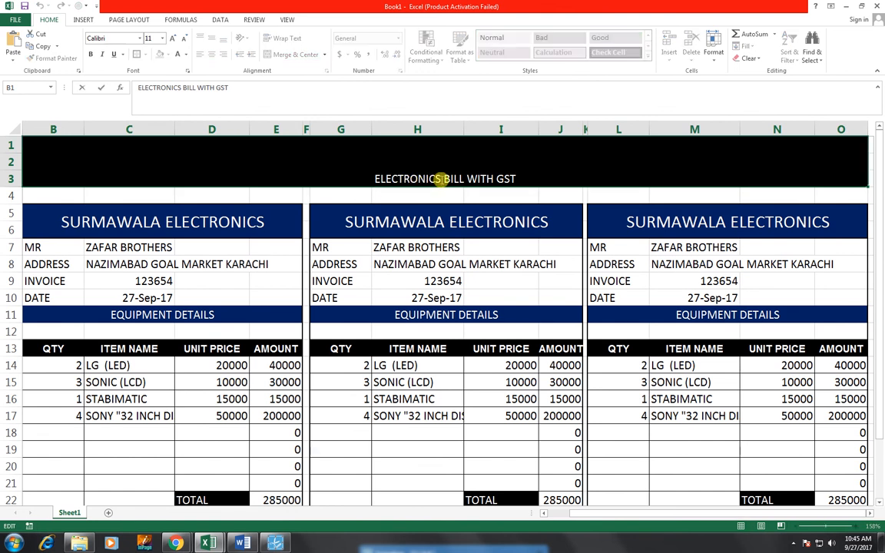
{"action": "key", "text": "BackSpace"}
{"action": "key", "text": "ctrl+Return"}
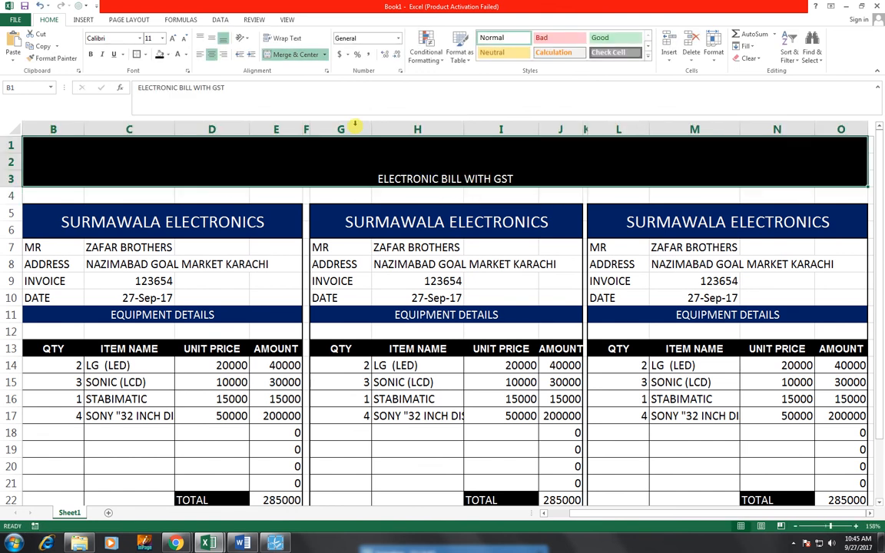
Middle-align the title vertically and format it in Arial at font size 36
{"action": "left_click", "coordinate": [213, 39]}
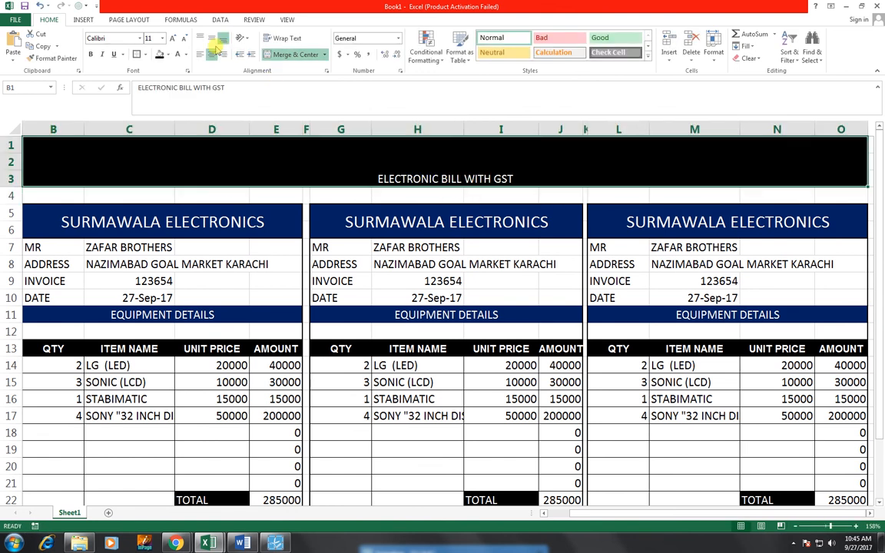
{"action": "left_click", "coordinate": [173, 40]}
{"action": "left_click", "coordinate": [173, 40]}
{"action": "left_click", "coordinate": [173, 40]}
{"action": "left_click", "coordinate": [173, 40]}
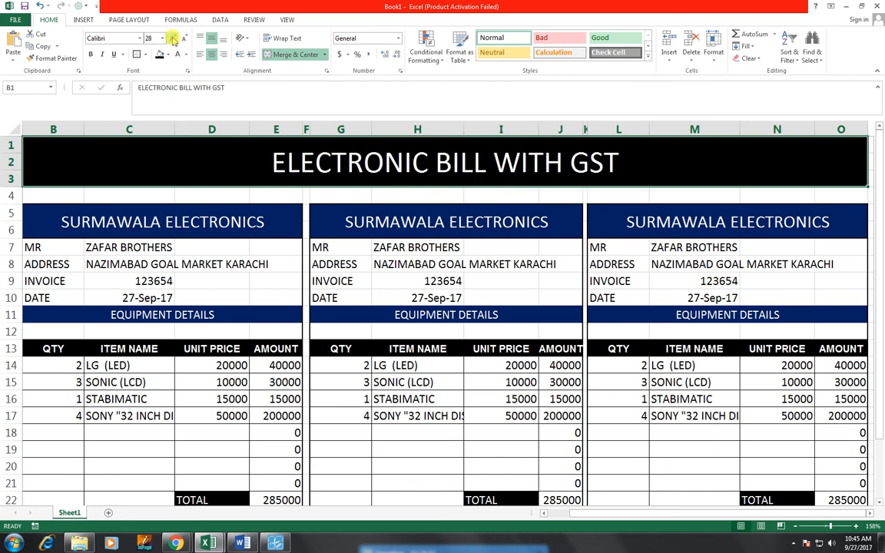
{"action": "left_click", "coordinate": [173, 39]}
{"action": "left_click", "coordinate": [173, 40]}
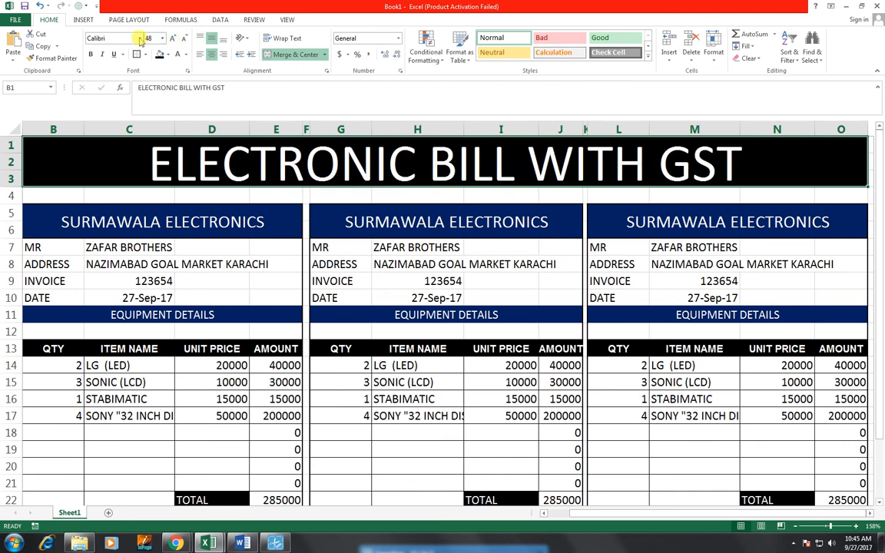
{"action": "left_click", "coordinate": [140, 38]}
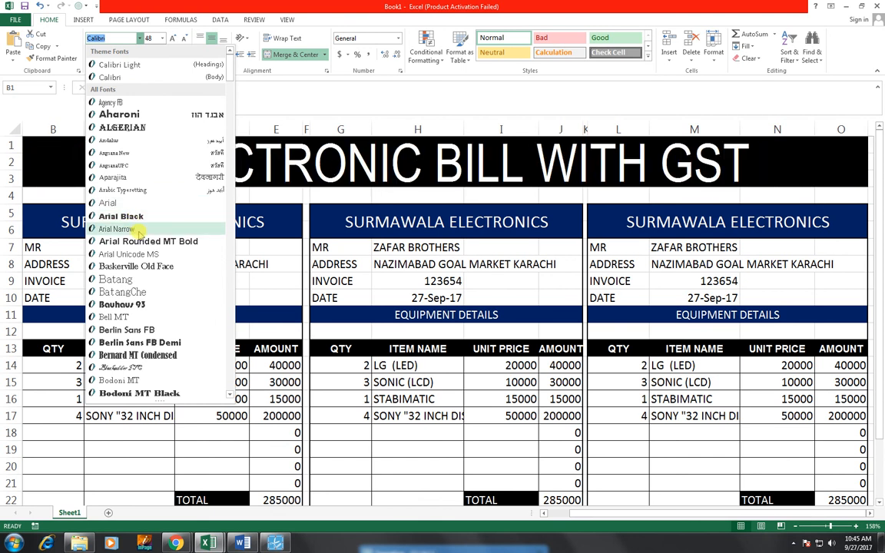
{"action": "left_click", "coordinate": [134, 203]}
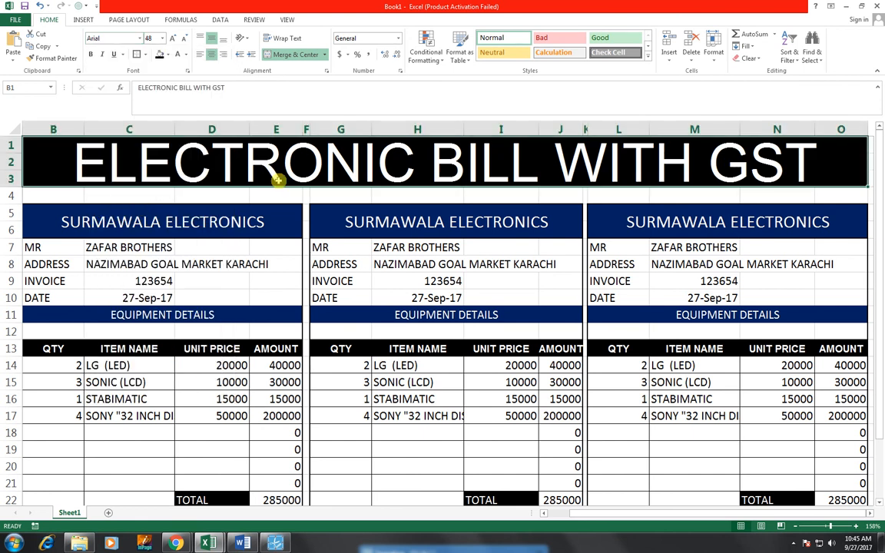
{"action": "left_click", "coordinate": [185, 40]}
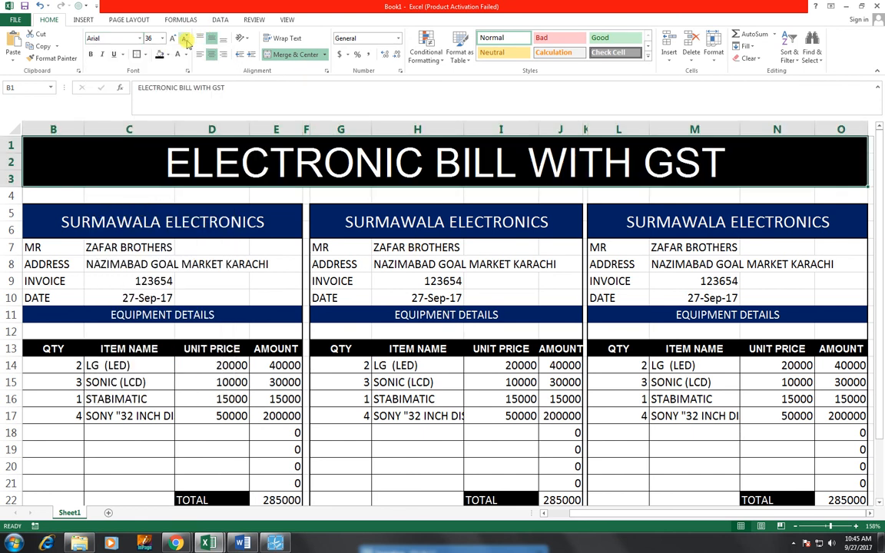
Merge and center cells B4:O4 beneath the title across the three invoices
{"action": "left_click", "coordinate": [131, 198]}
{"action": "left_click_drag", "start_coordinate": [67, 198], "coordinate": [828, 193]}
{"action": "left_click", "coordinate": [291, 54]}
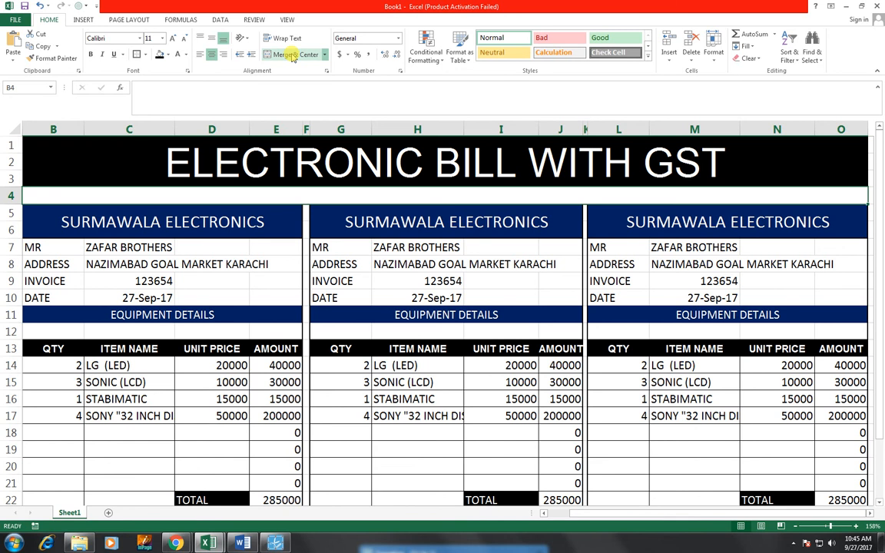
Enter the subtitle TAX INVOICE/ BILL OF SUPPLY / CASH MEMO in the merged B4:O4 cell
{"action": "type", "text": "TAX"}
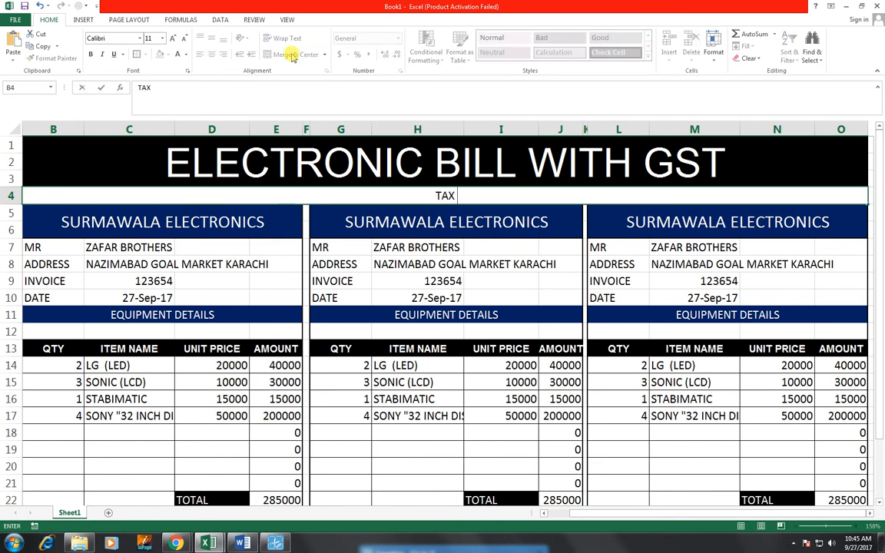
{"action": "type", "text": " INVOICE"}
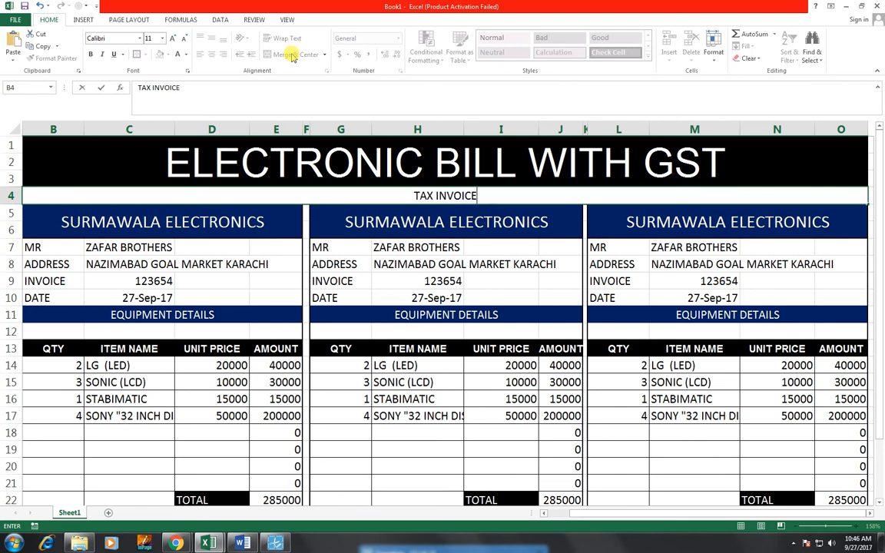
{"action": "type", "text": "/"}
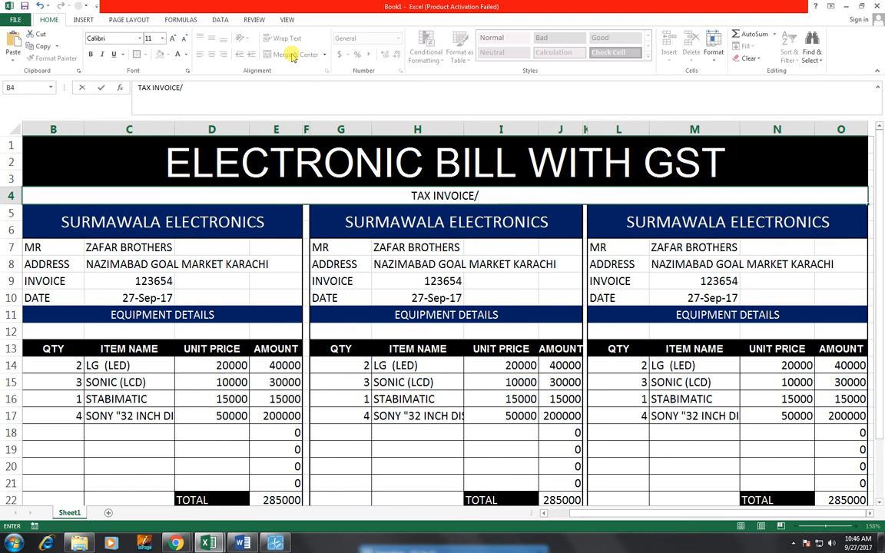
{"action": "type", "text": " B"}
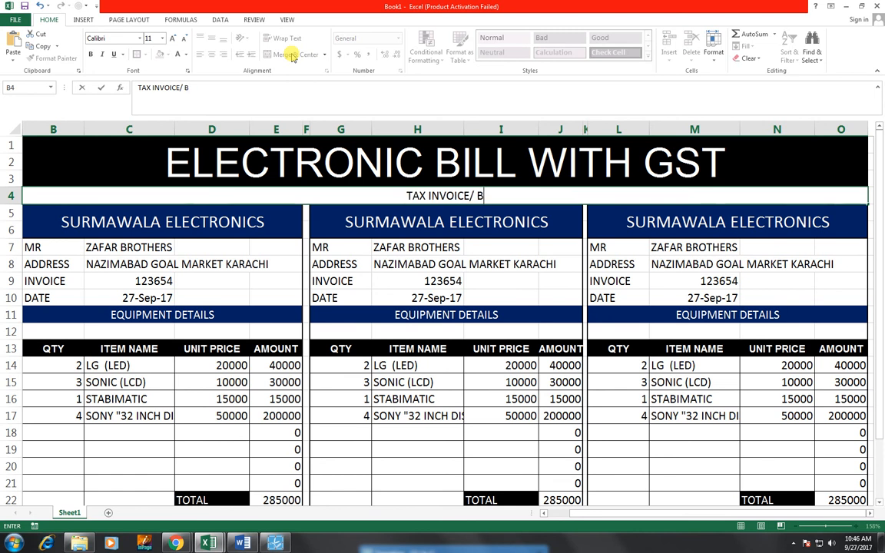
{"action": "type", "text": "ILL OF SU"}
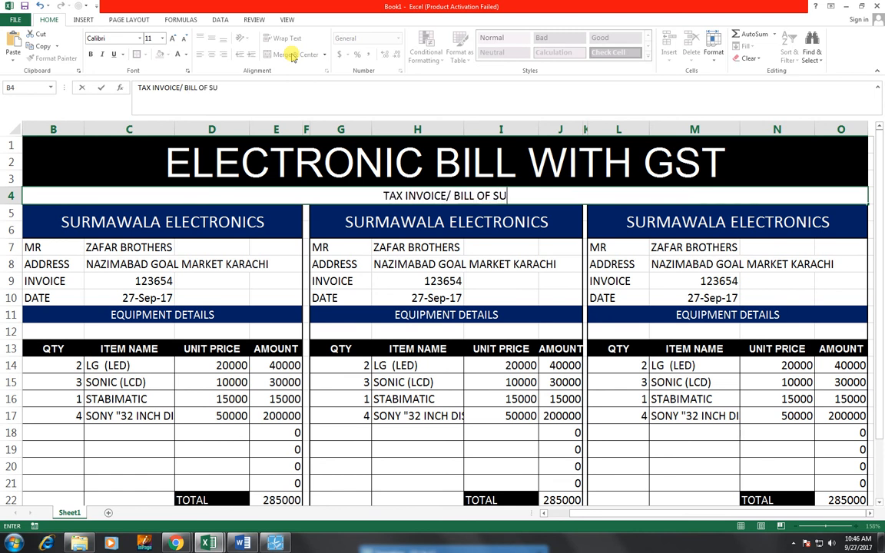
{"action": "type", "text": "PPLY"}
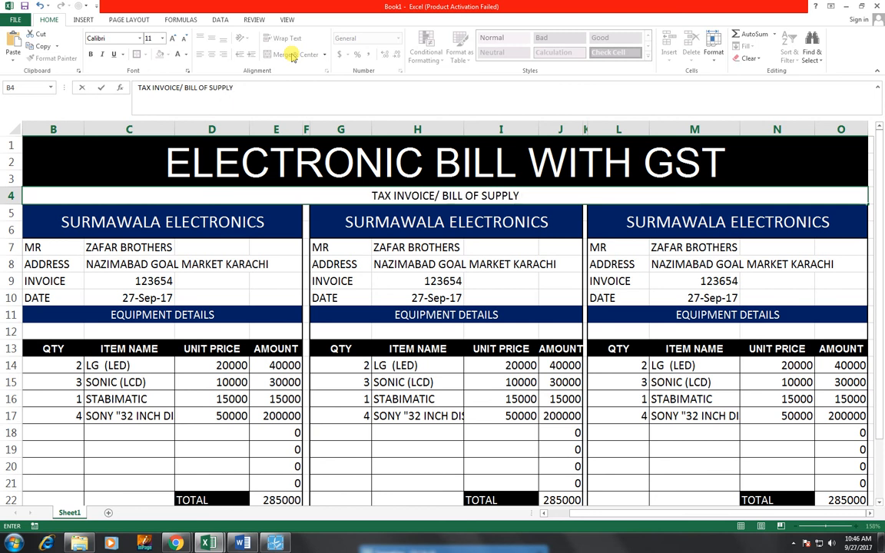
{"action": "type", "text": " /"}
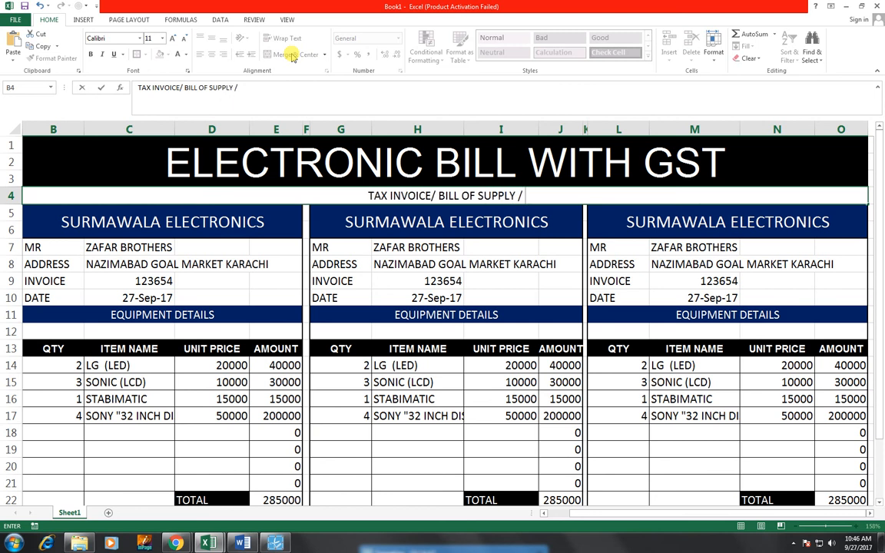
{"action": "type", "text": "CASH ME"}
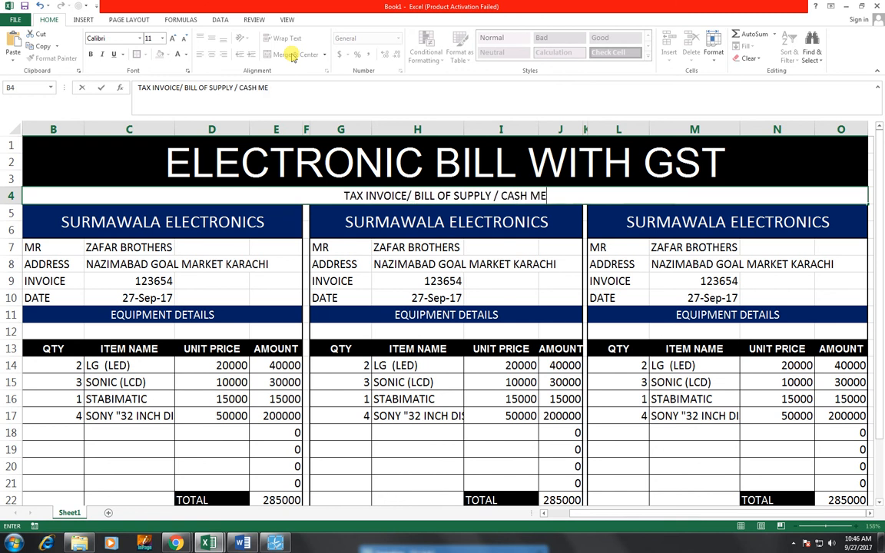
{"action": "type", "text": "MO"}
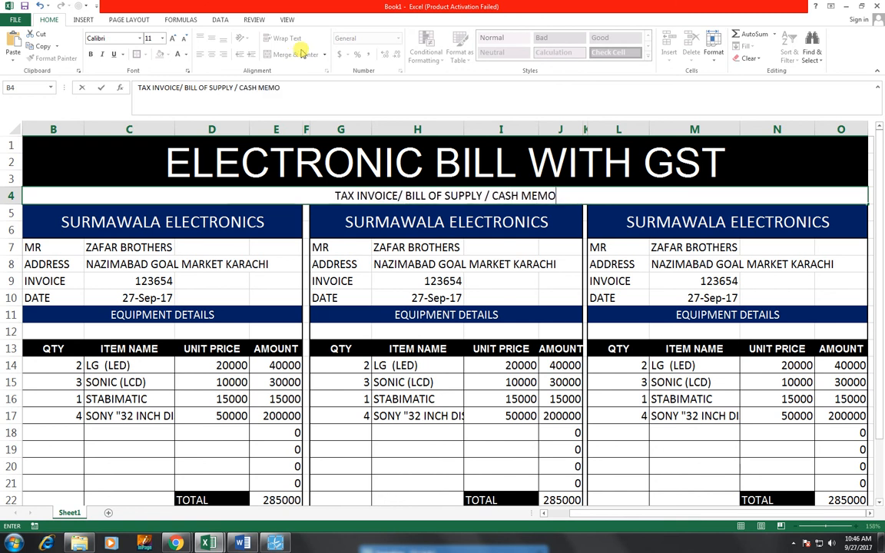
{"action": "left_click", "coordinate": [280, 253]}
Increase the height of row 3 slightly to enlarge the title banner
{"action": "left_click", "coordinate": [252, 198]}
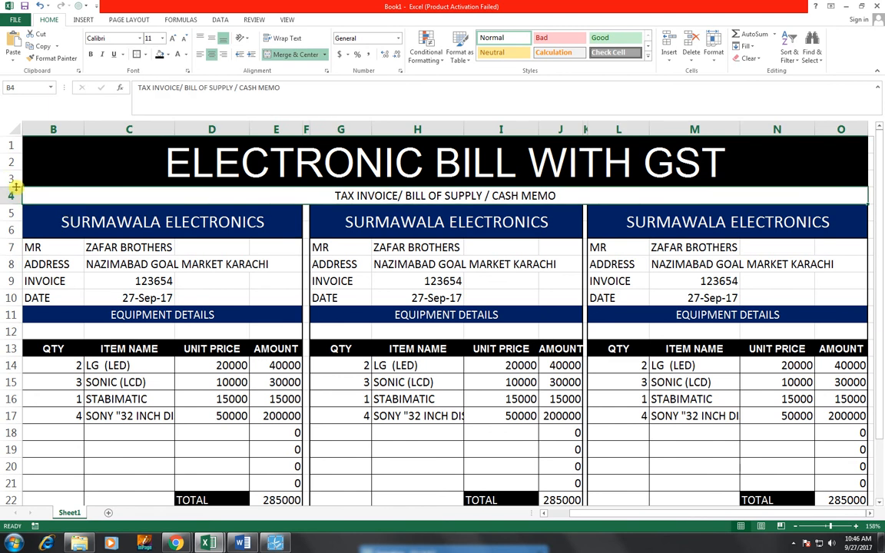
{"action": "left_click_drag", "start_coordinate": [15, 187], "coordinate": [12, 206]}
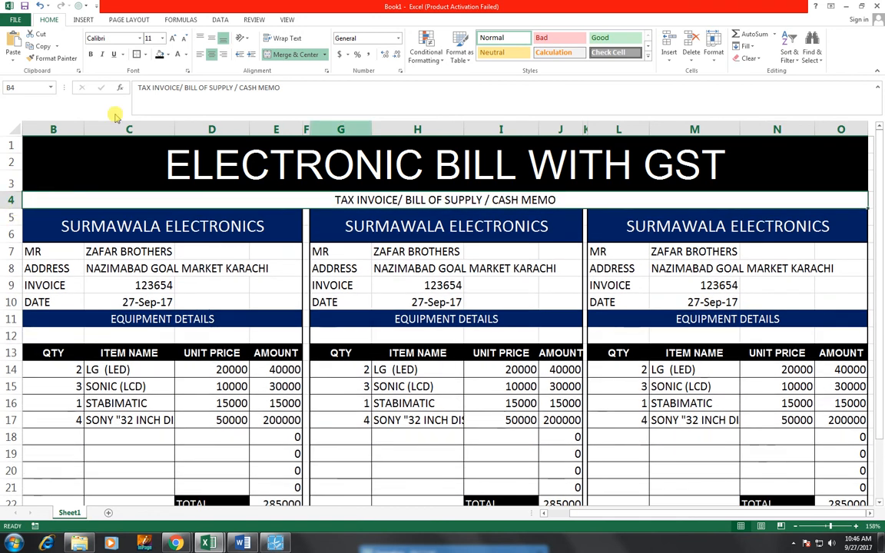
{"action": "left_click", "coordinate": [120, 157]}
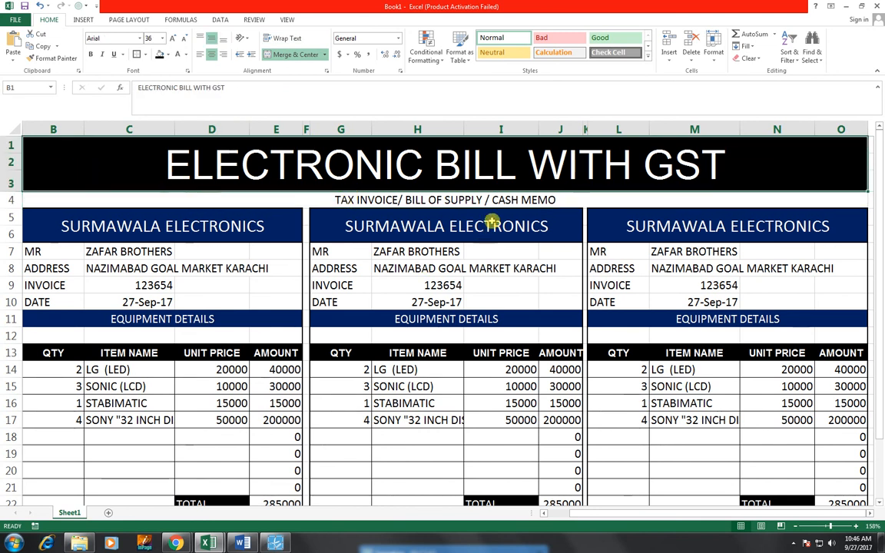
Make the TAX INVOICE/ BILL OF SUPPLY / CASH MEMO subtitle in row 4 bold
{"action": "left_click", "coordinate": [444, 199]}
{"action": "left_click", "coordinate": [90, 54]}
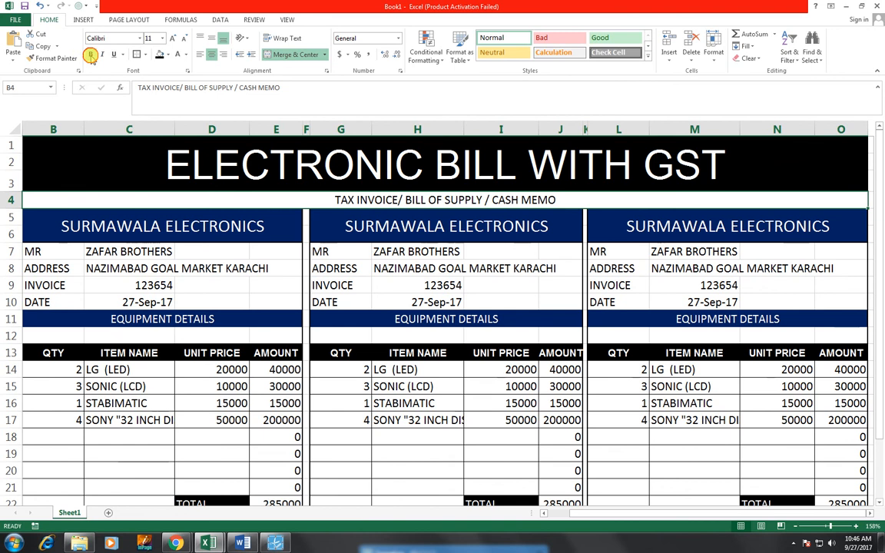
{"action": "left_click", "coordinate": [529, 176]}
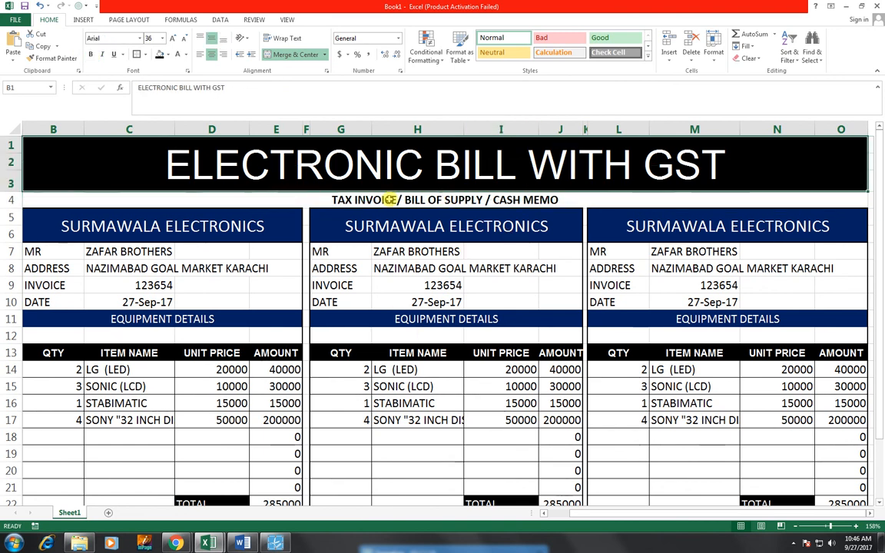
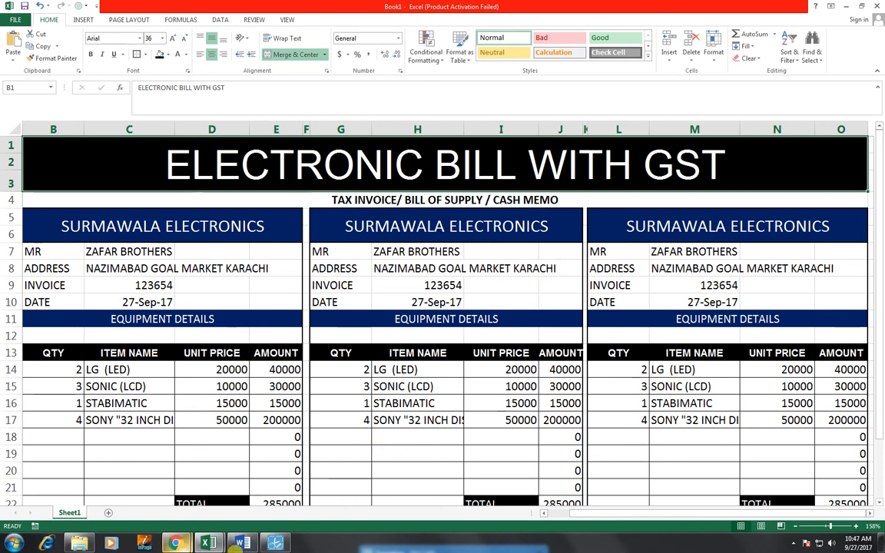
Switch to Chrome, look over the YouTube channel's home page and view its created playlists
{"action": "mouse_move", "coordinate": [176, 543]}
{"action": "left_click", "coordinate": [253, 481]}
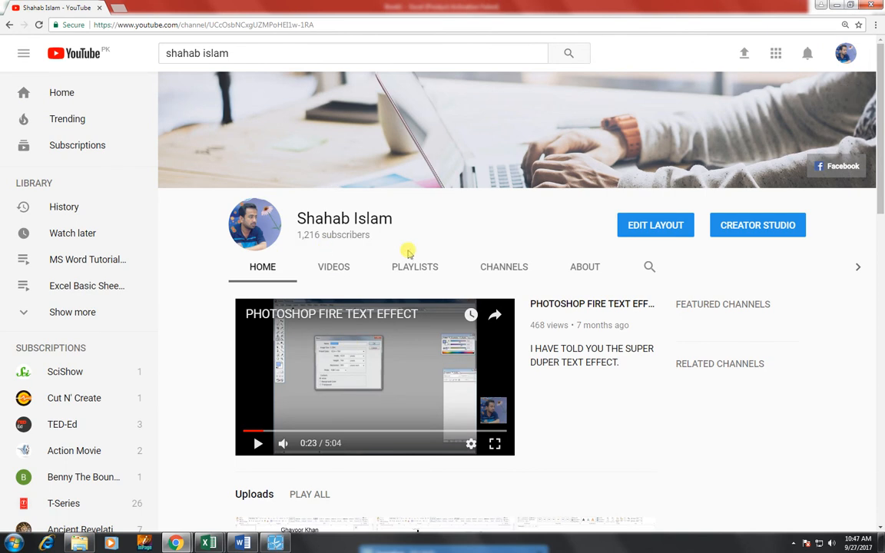
{"action": "scroll", "coordinate": [319, 323], "scroll_direction": "down", "scroll_amount": 2}
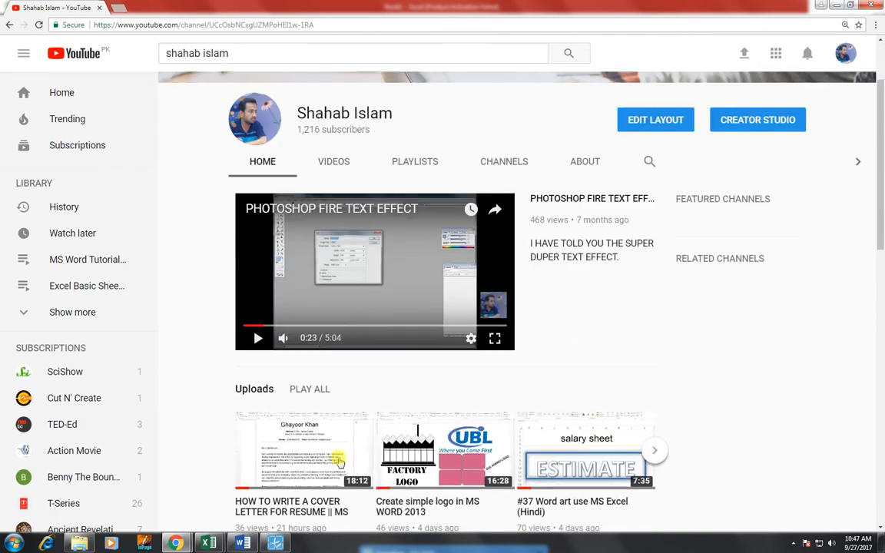
{"action": "scroll", "coordinate": [362, 476], "scroll_direction": "down", "scroll_amount": 1}
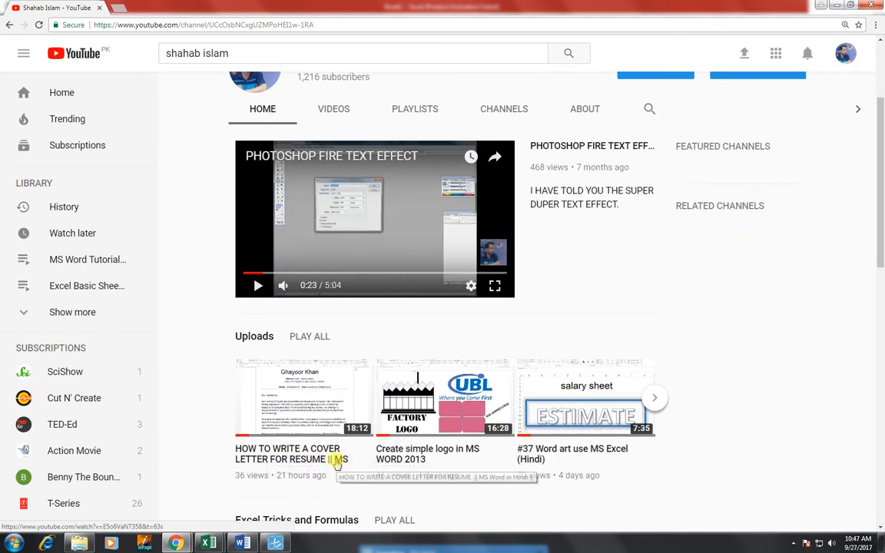
{"action": "scroll", "coordinate": [338, 459], "scroll_direction": "up", "scroll_amount": 3}
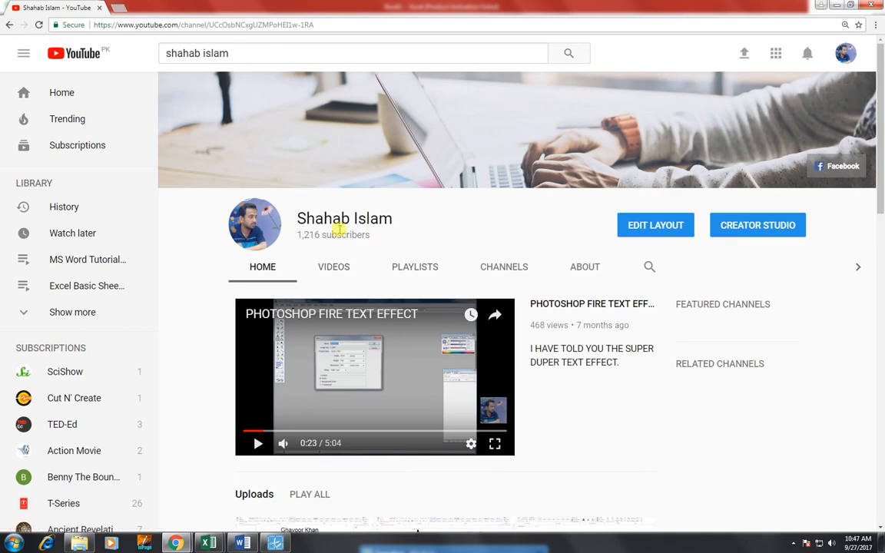
{"action": "left_click", "coordinate": [416, 268]}
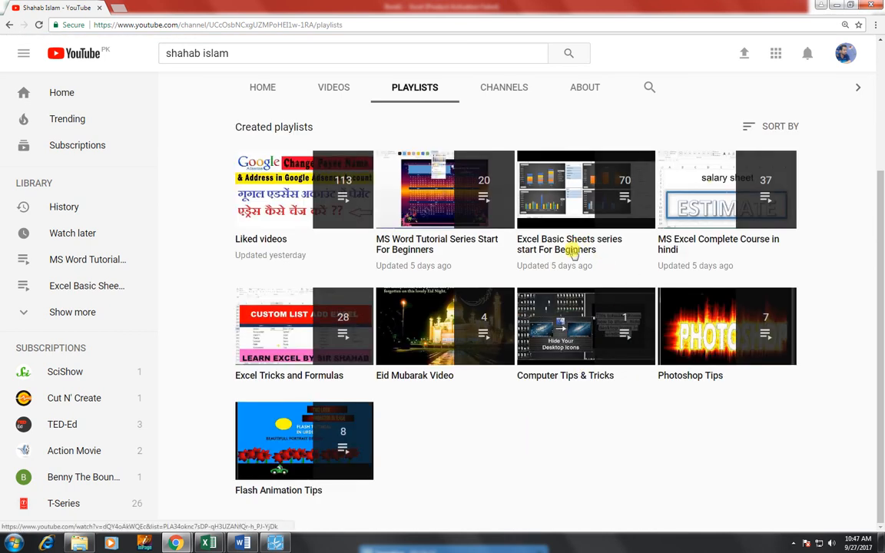
{"action": "mouse_move", "coordinate": [613, 198]}
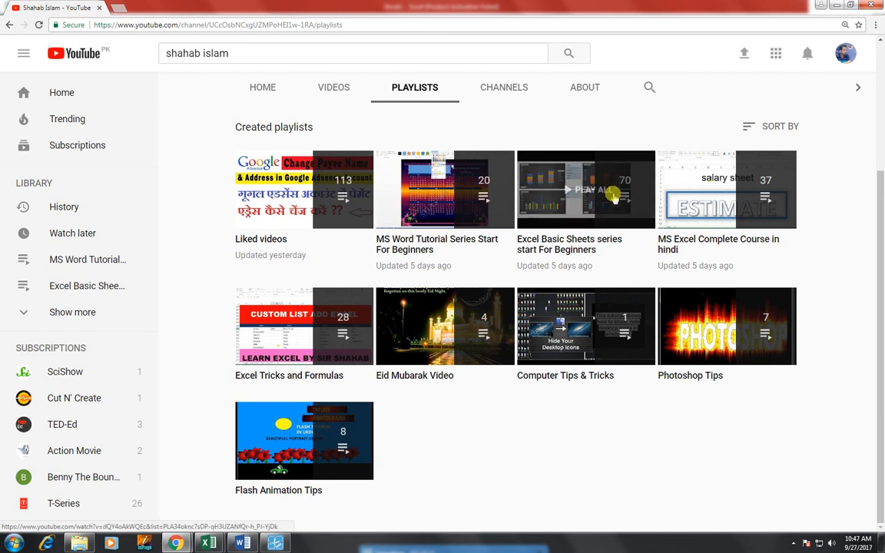